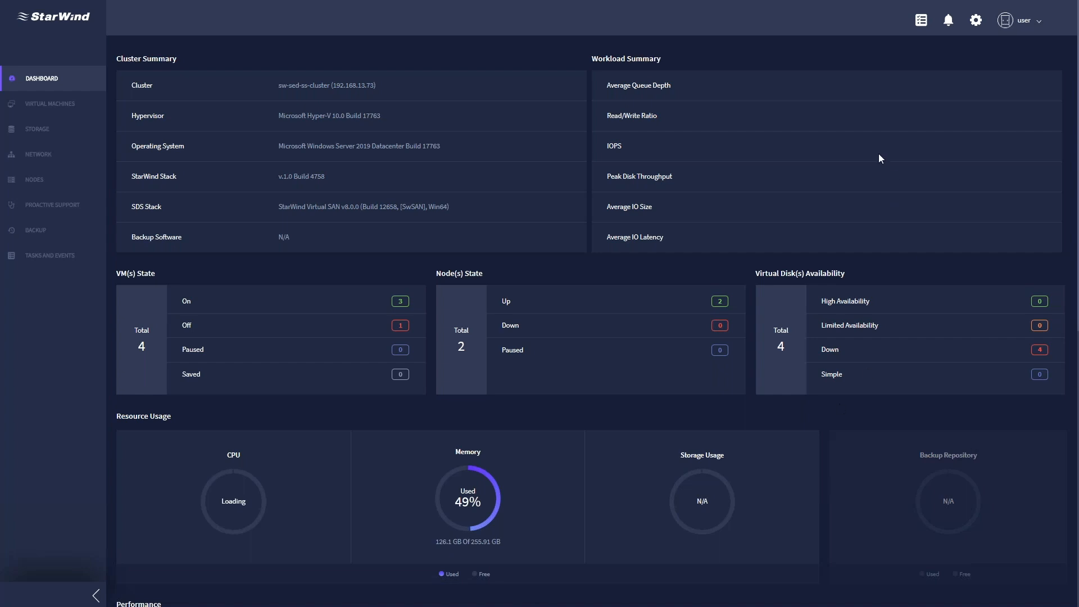
- Check recent tasks and cluster alerts, then bring up the General settings page
left_click(921, 24)
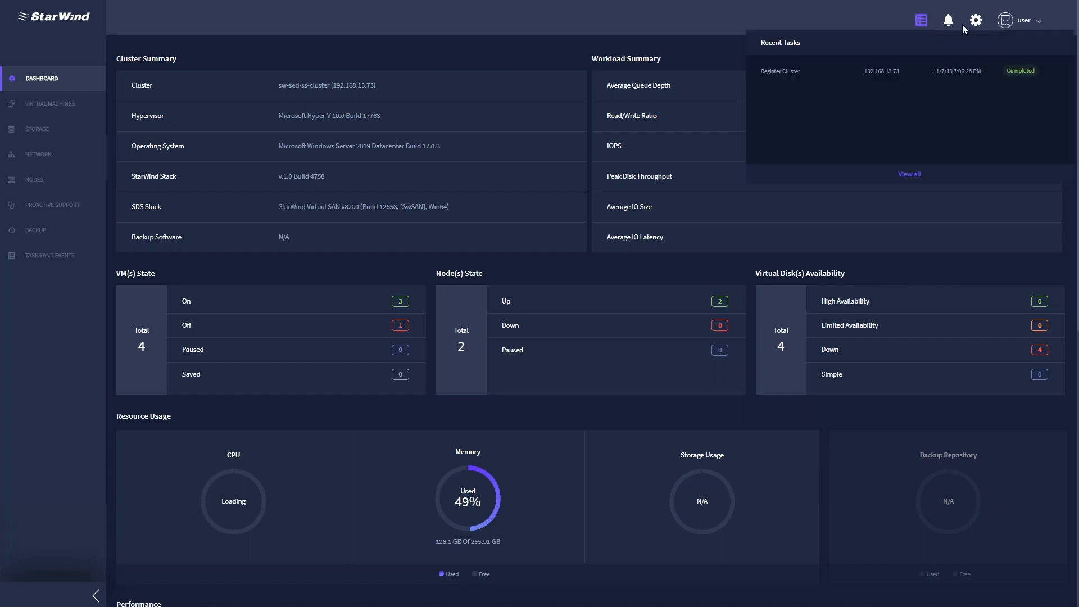
left_click(948, 21)
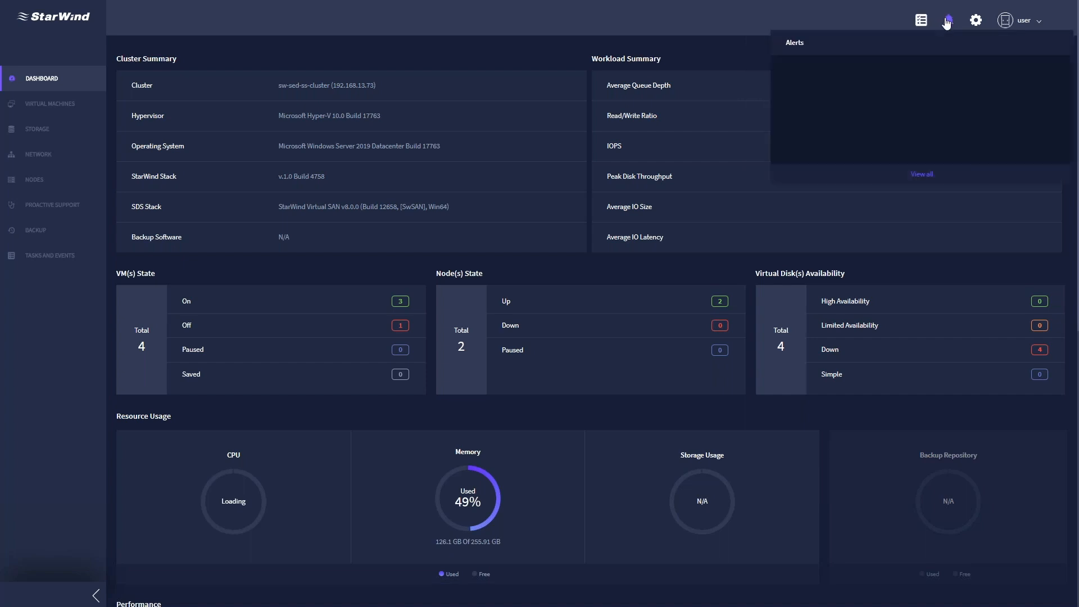
left_click(978, 22)
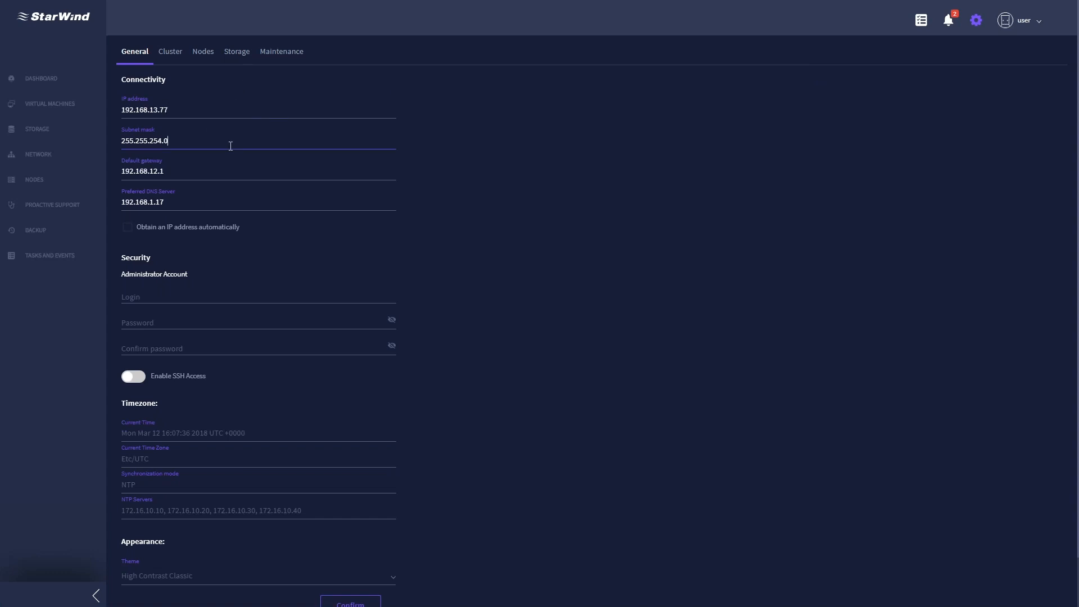
- Review gateway and DNS settings, then expand the Cluster IP panel showing 192.168.13.73 and starwind.local
left_click(229, 171)
left_click(266, 201)
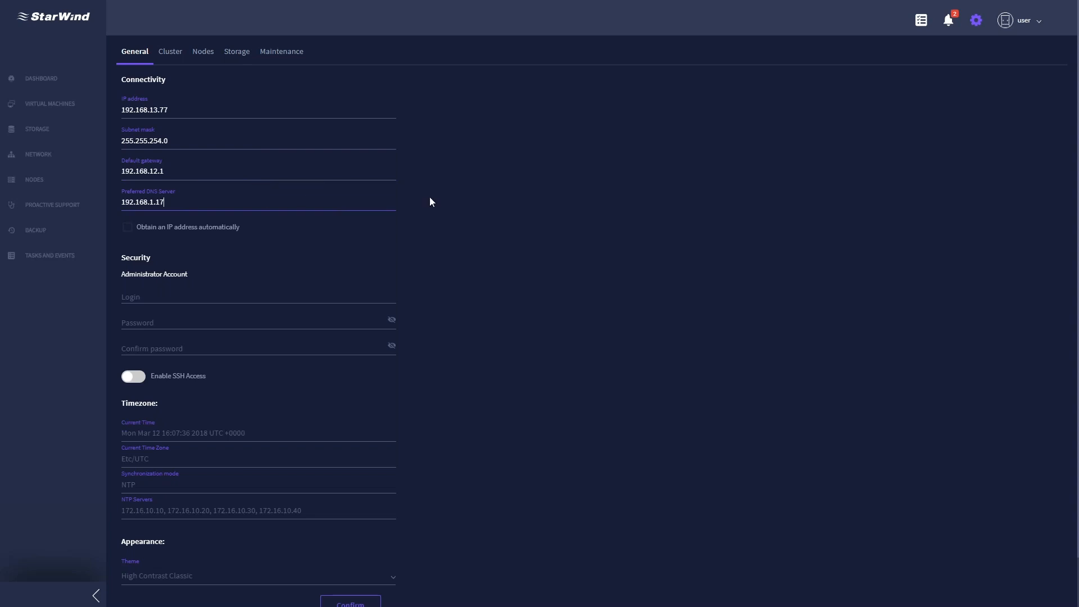
scroll(417, 198, "down", 1)
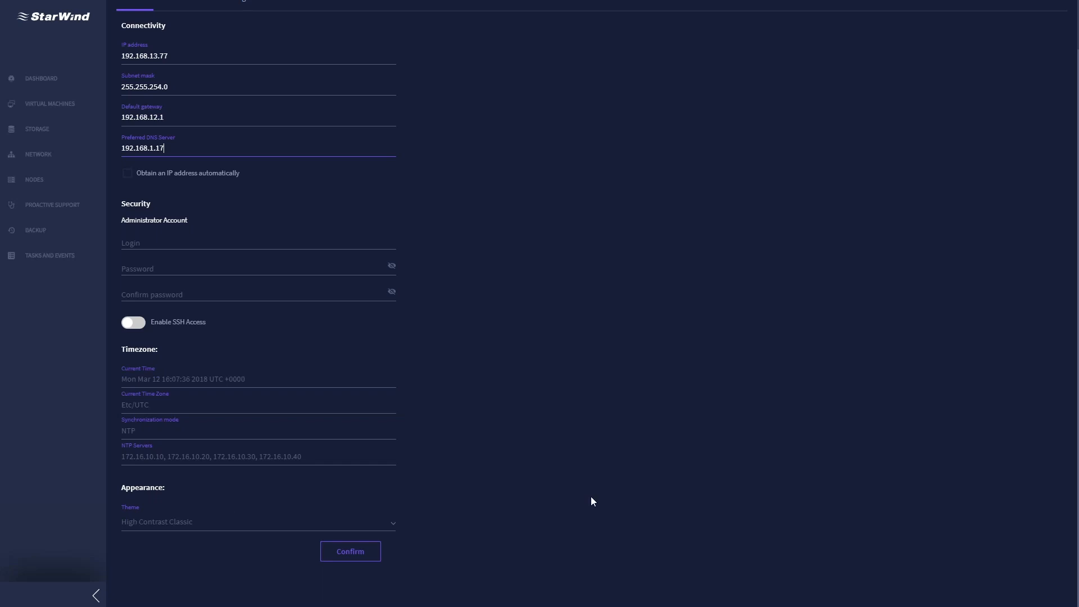
scroll(591, 496, "up", 1)
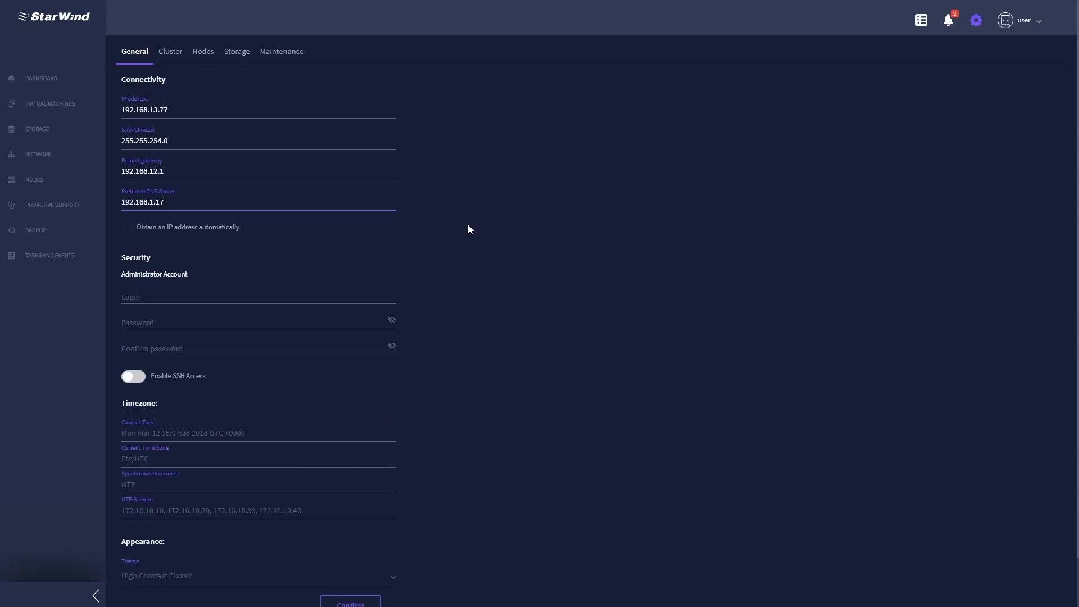
left_click(174, 59)
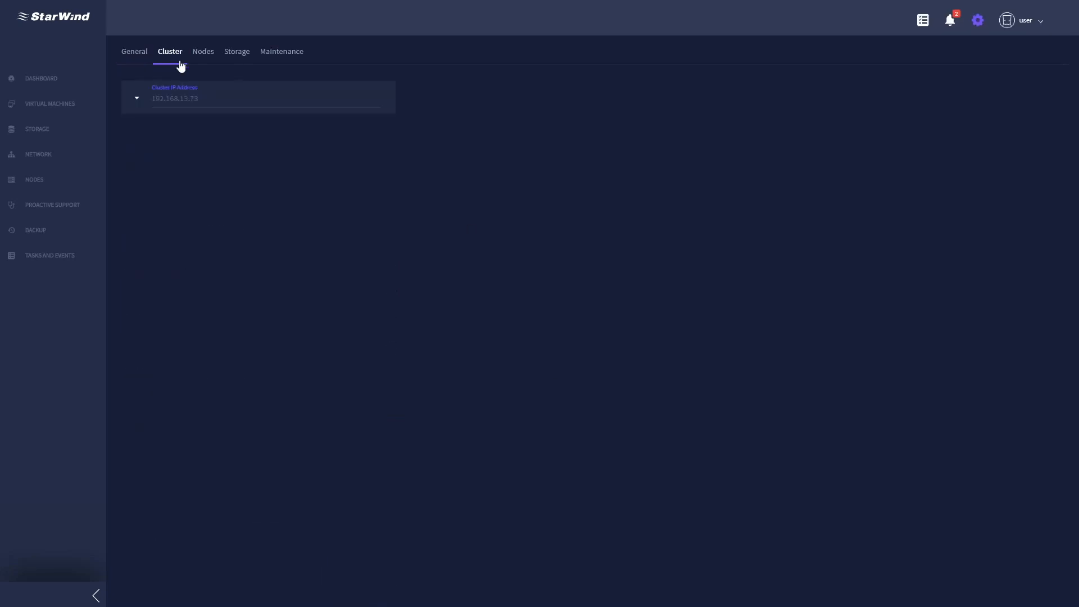
left_click(134, 100)
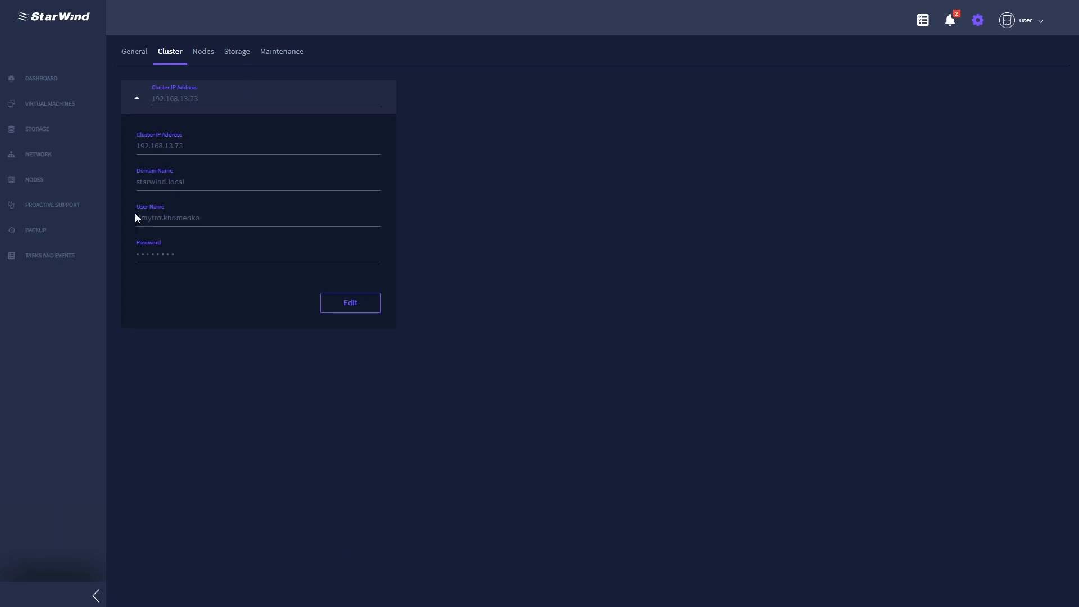
- Expand both node panels and enable physical management for node 192.168.13.71
left_click(206, 54)
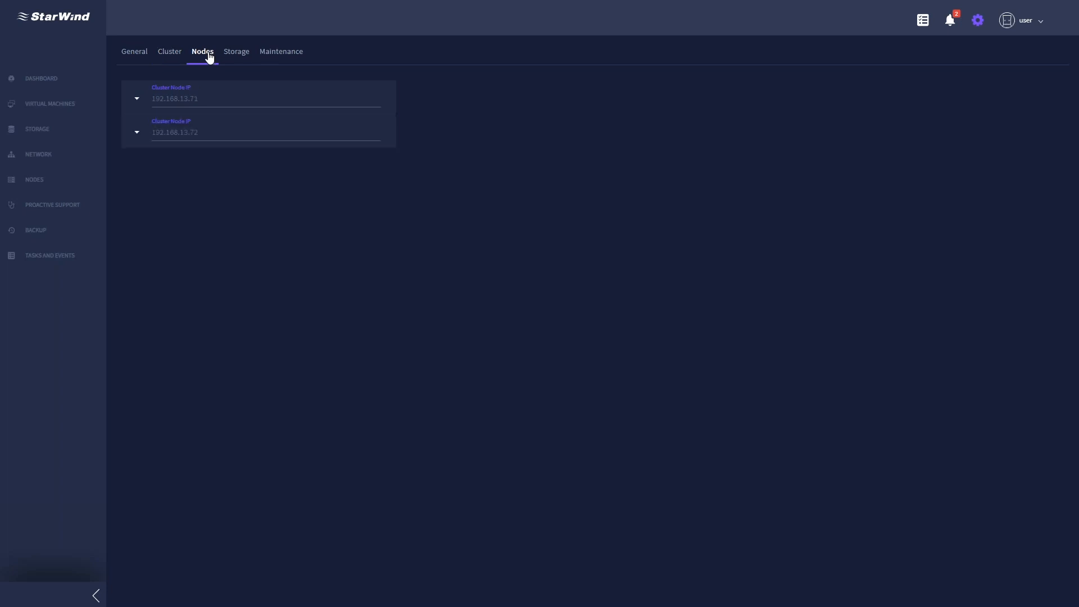
left_click(136, 101)
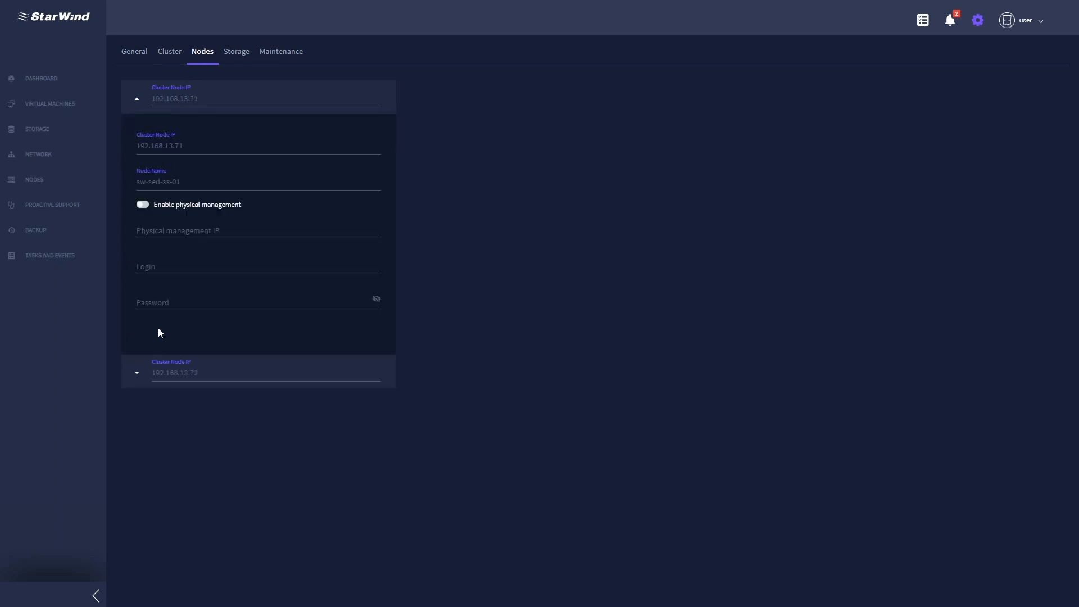
left_click(137, 373)
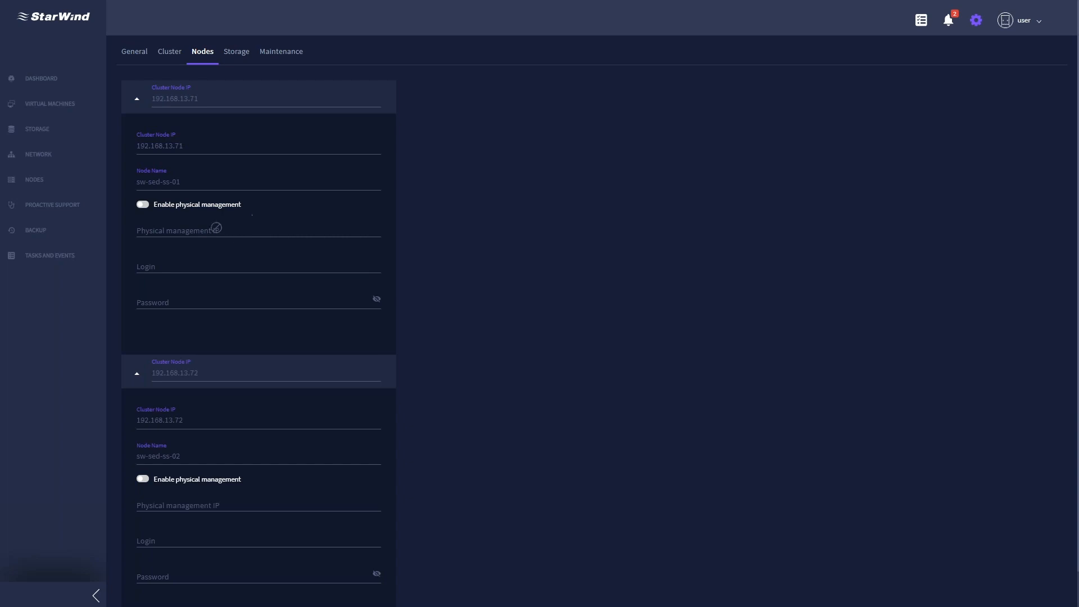
left_click(143, 205)
left_click(258, 227)
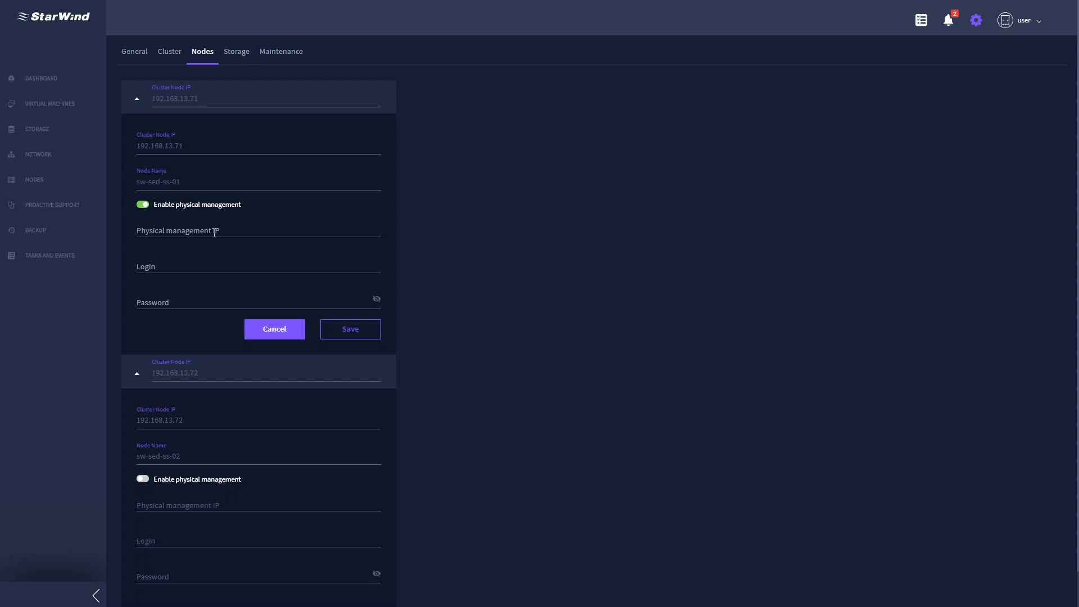
left_click(214, 232)
- Enter management IP 192.168.13.35 and login root, remove the IP's leading space, and save
left_click(178, 230)
type("192.168.13.35")
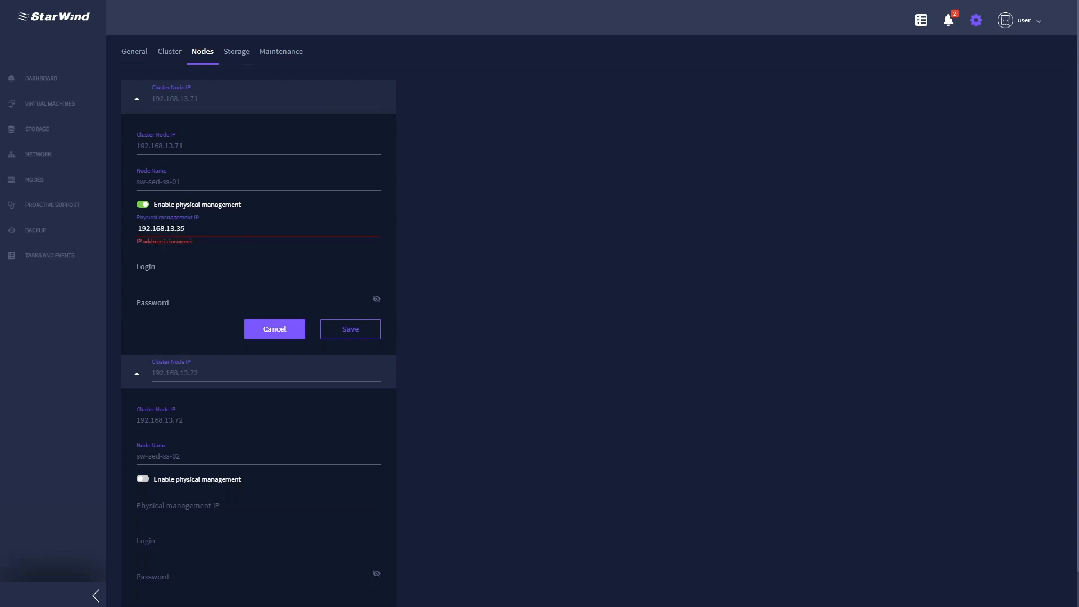
left_click(214, 261)
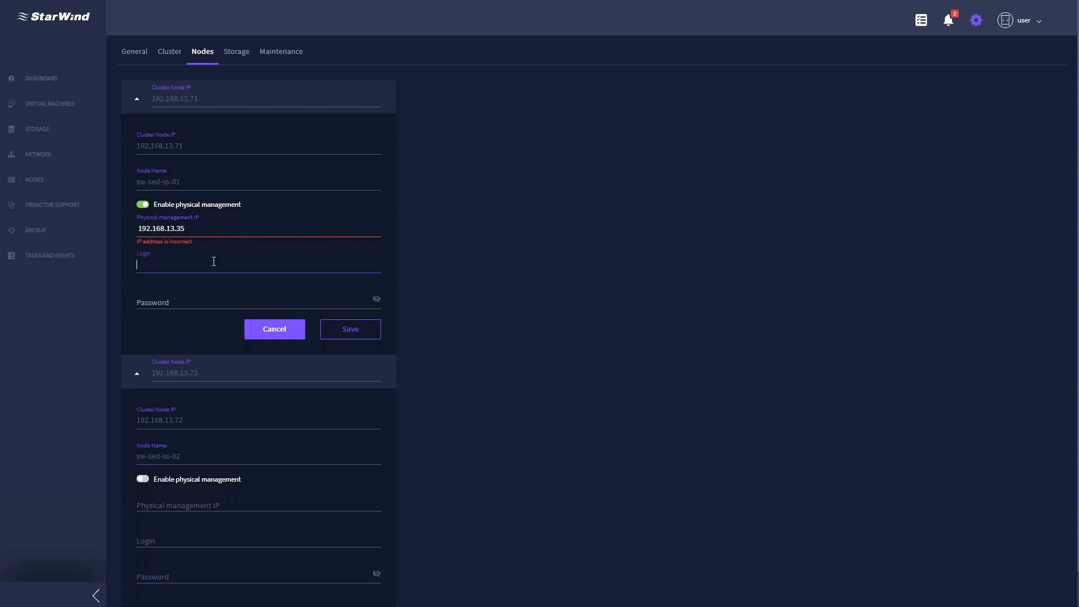
type("root")
key("Tab")
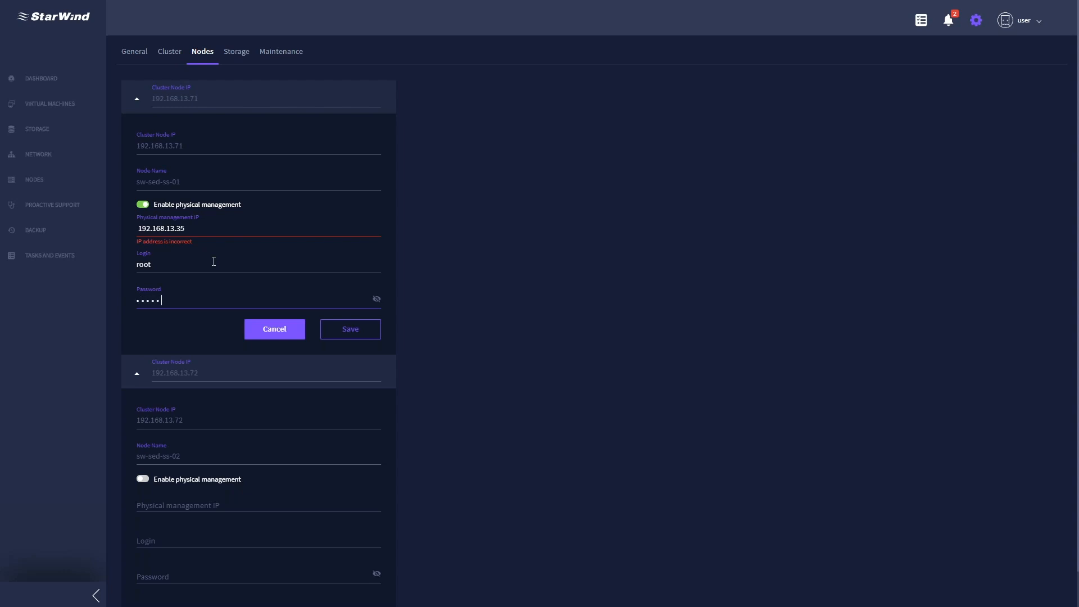
left_click(368, 333)
left_click(200, 231)
key("BackSpace")
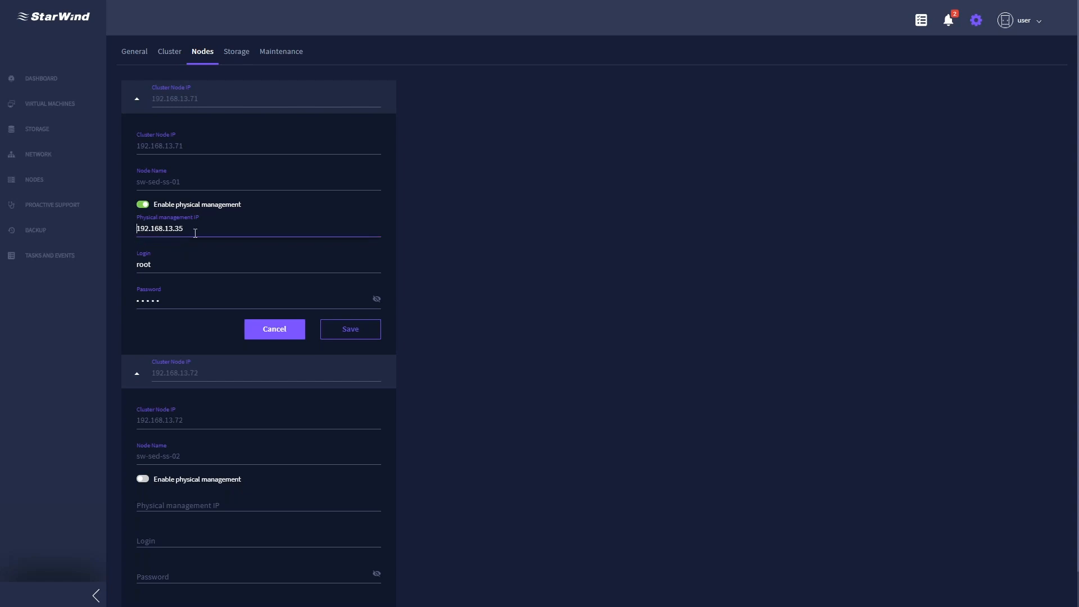
left_click(347, 328)
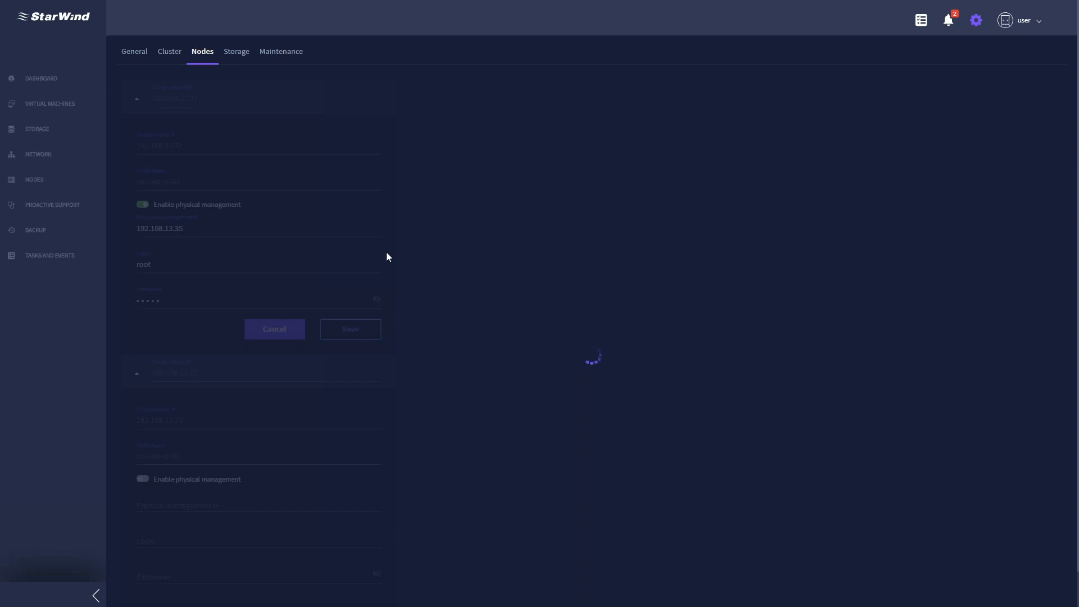
- Reveal the management password, correct it, and save the node settings again
scroll(386, 257, "down", 1)
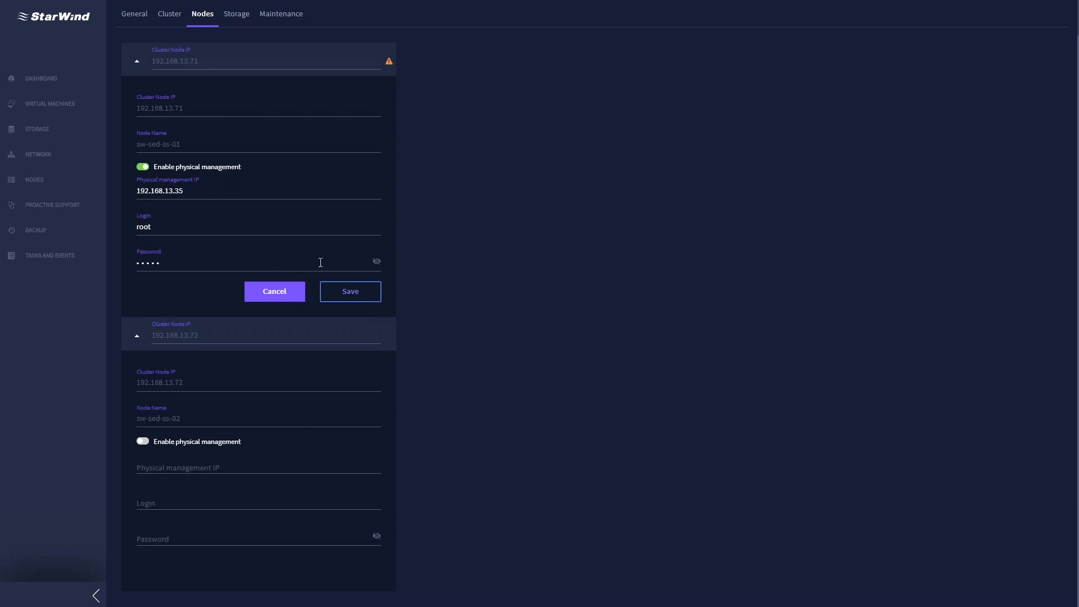
left_click(377, 264)
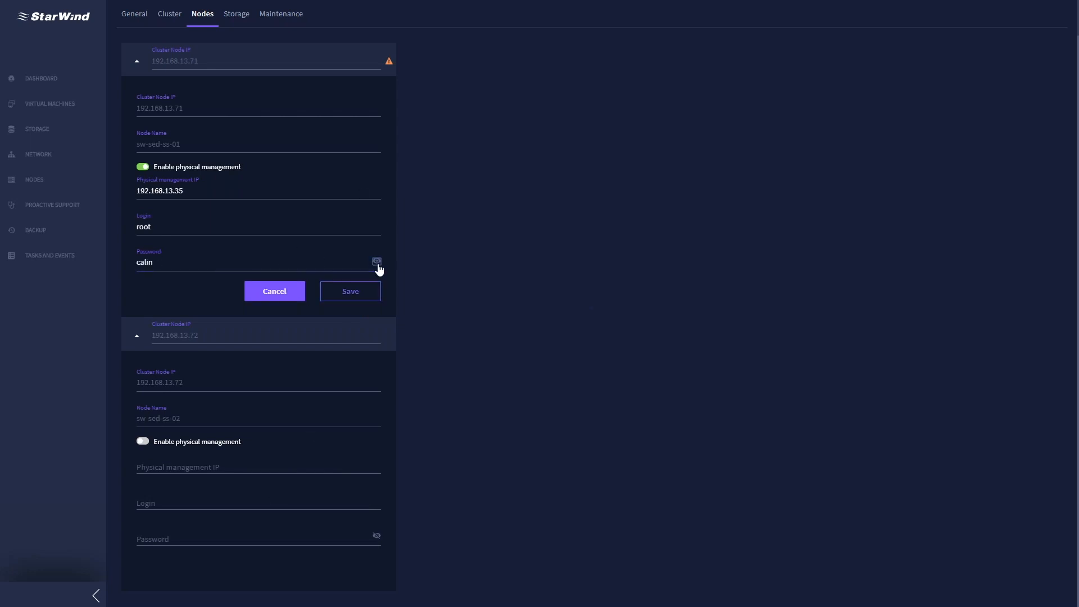
left_click(150, 263)
type("v")
left_click(368, 297)
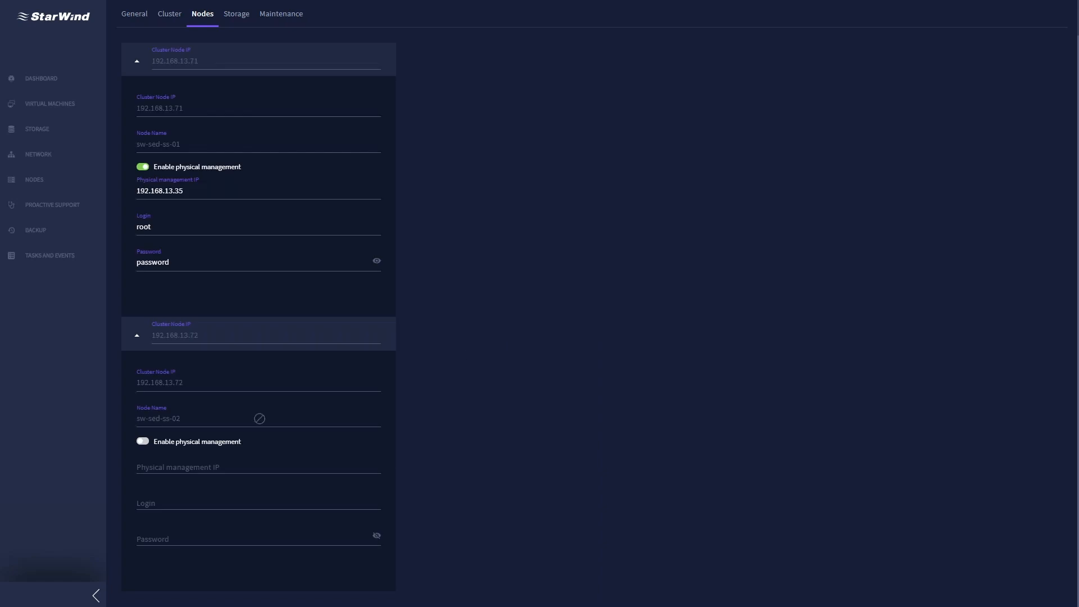
- Enable physical management on node 192.168.13.72 with IP 192.168.13.36, login root and password, and save
left_click(137, 64)
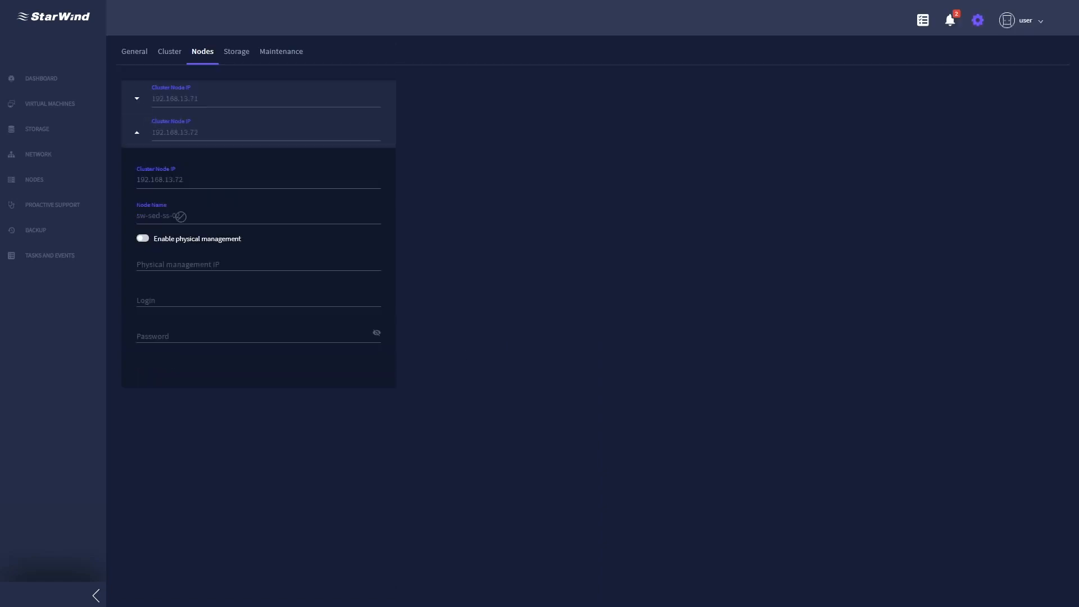
left_click(135, 238)
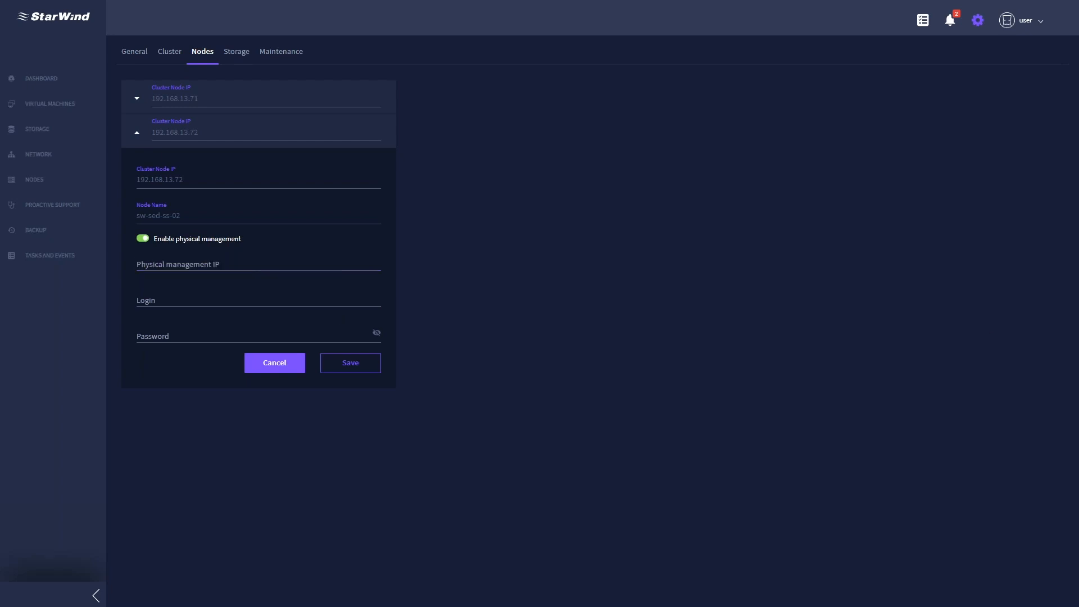
left_click(200, 269)
type("192.168.13.36")
left_click(203, 299)
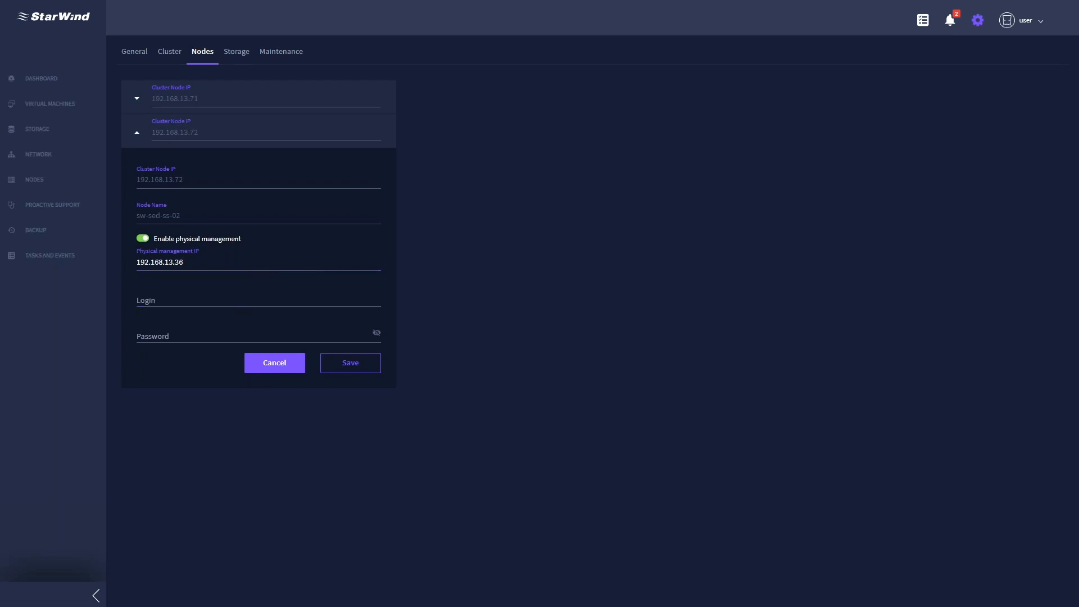
left_click(197, 298)
type("root")
left_click(217, 340)
key("ctrl+v")
left_click(353, 362)
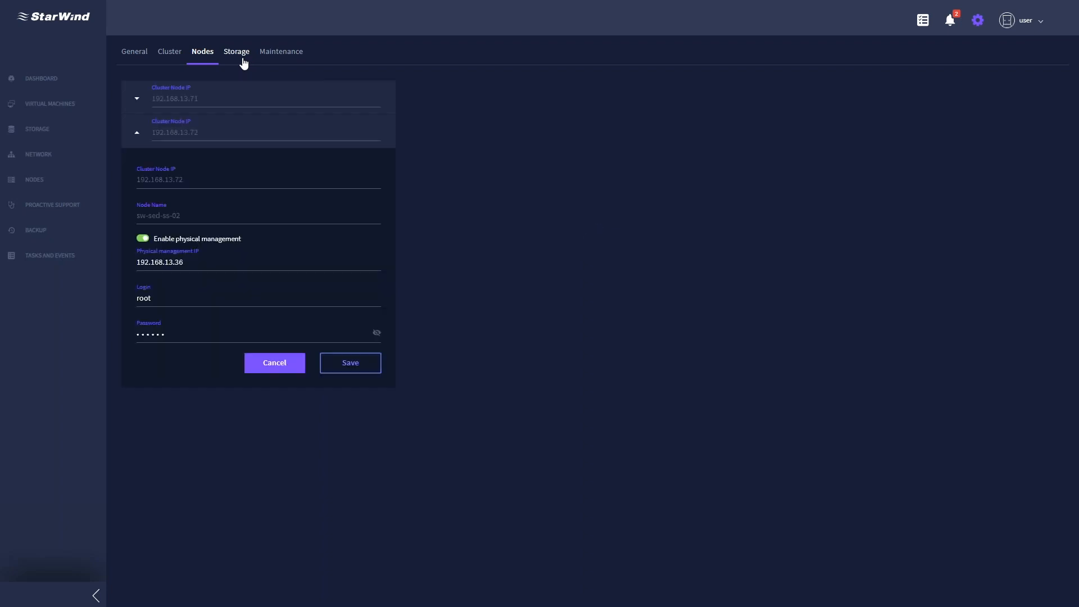
left_click(244, 63)
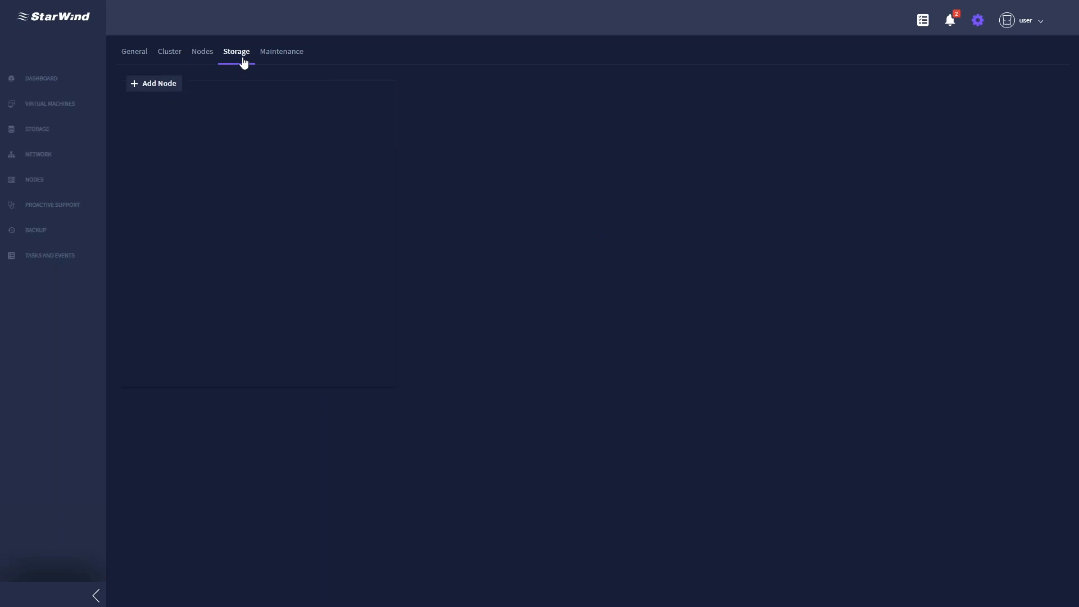
- Add storage node 192.168.13.71 with port 3261, login root and its password
left_click(167, 87)
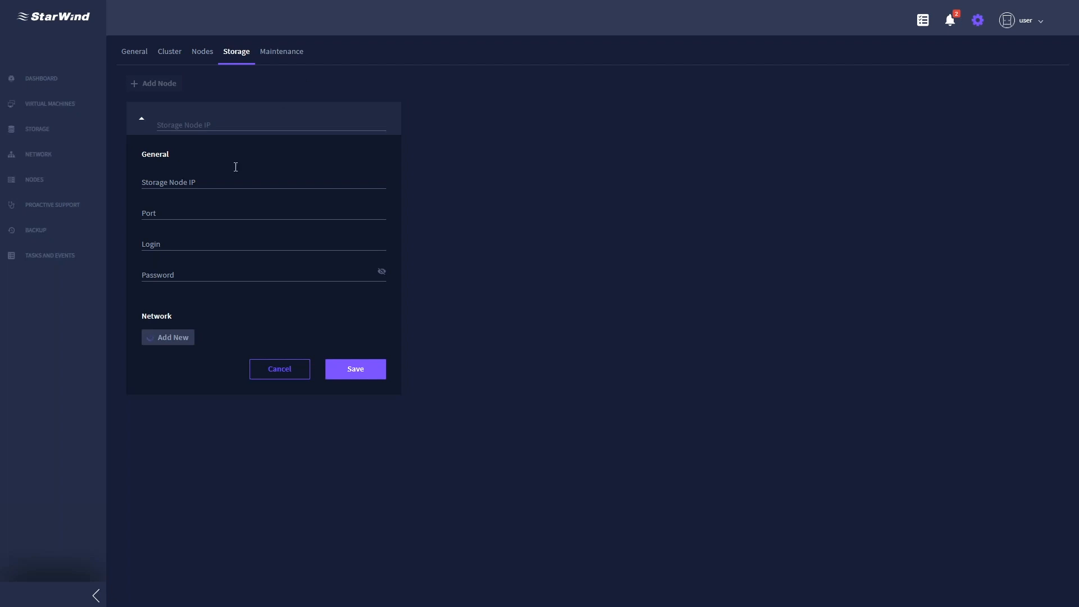
left_click(219, 179)
type("192.168.13.71")
left_click(202, 214)
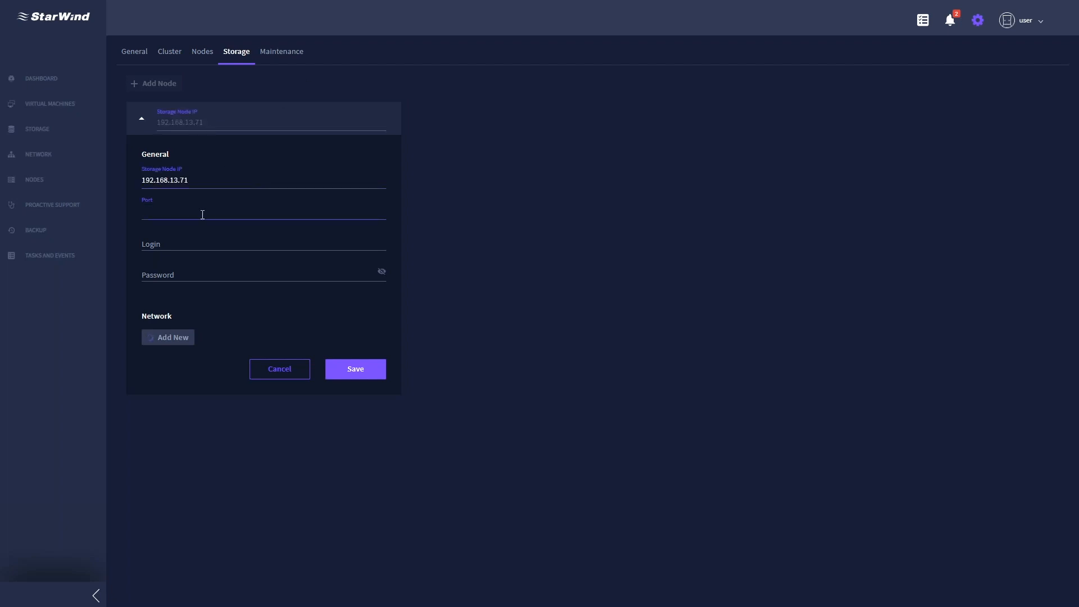
type("3261")
key("Tab")
type("root")
key("Tab")
type("r")
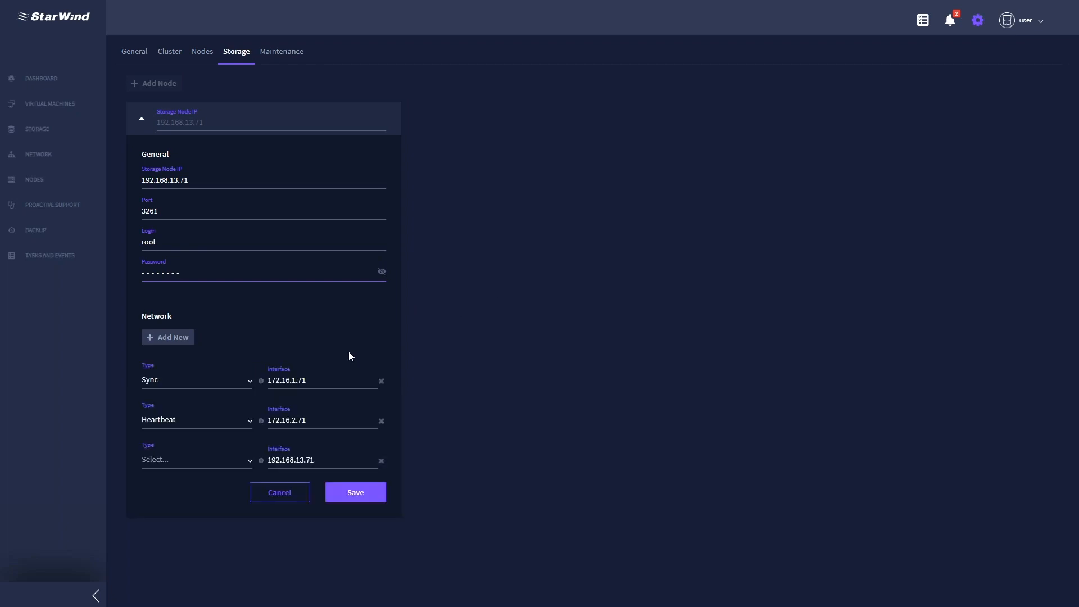
- Set the third network interface type to iSCSI and save storage node 192.168.13.71
left_click(248, 464)
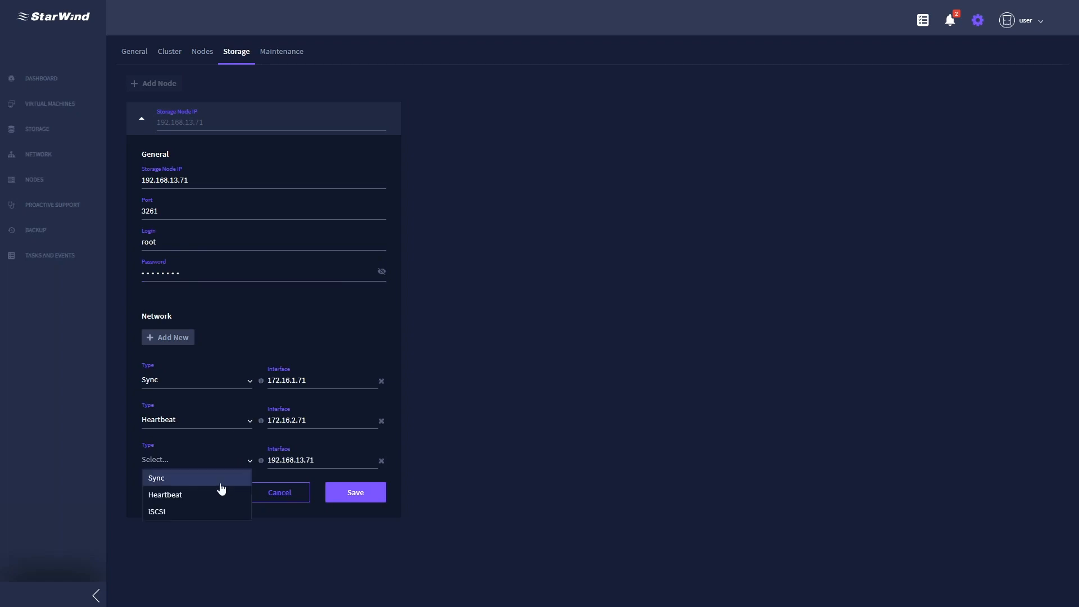
left_click(197, 513)
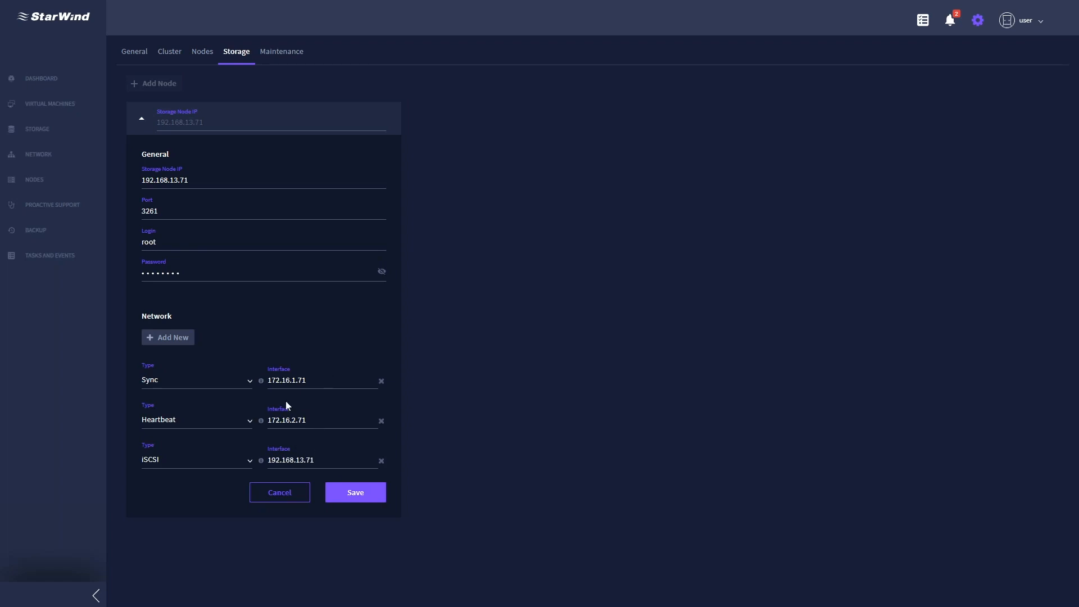
left_click(352, 493)
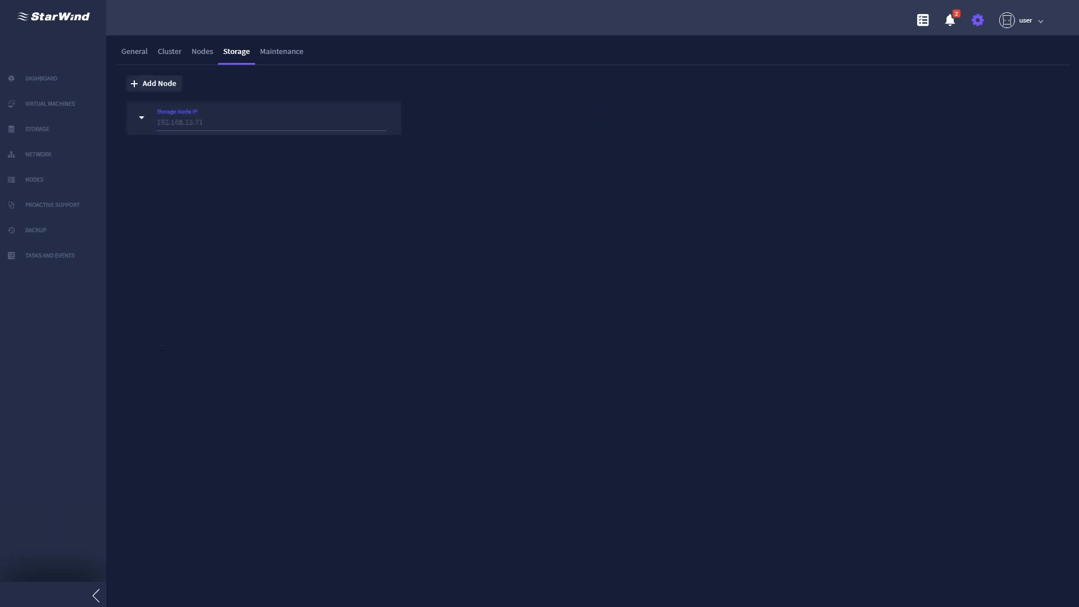
- Add storage node 192.168.13.72 with port 3261 and login root
left_click(155, 83)
left_click(274, 221)
type("192.168.13.72")
left_click(268, 241)
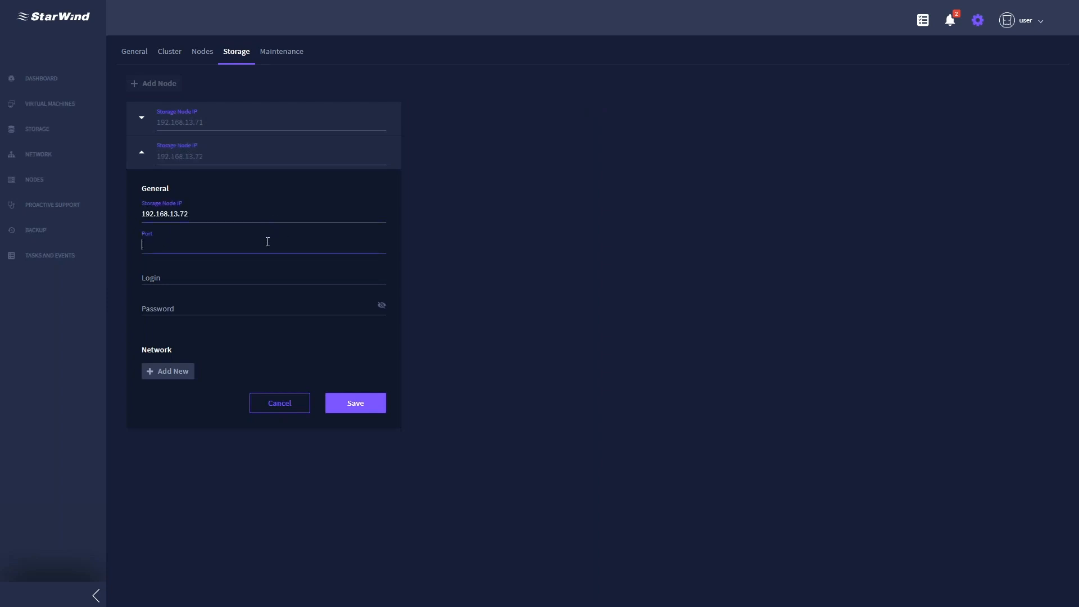
type("3261")
key("Tab")
type("root")
key("Tab")
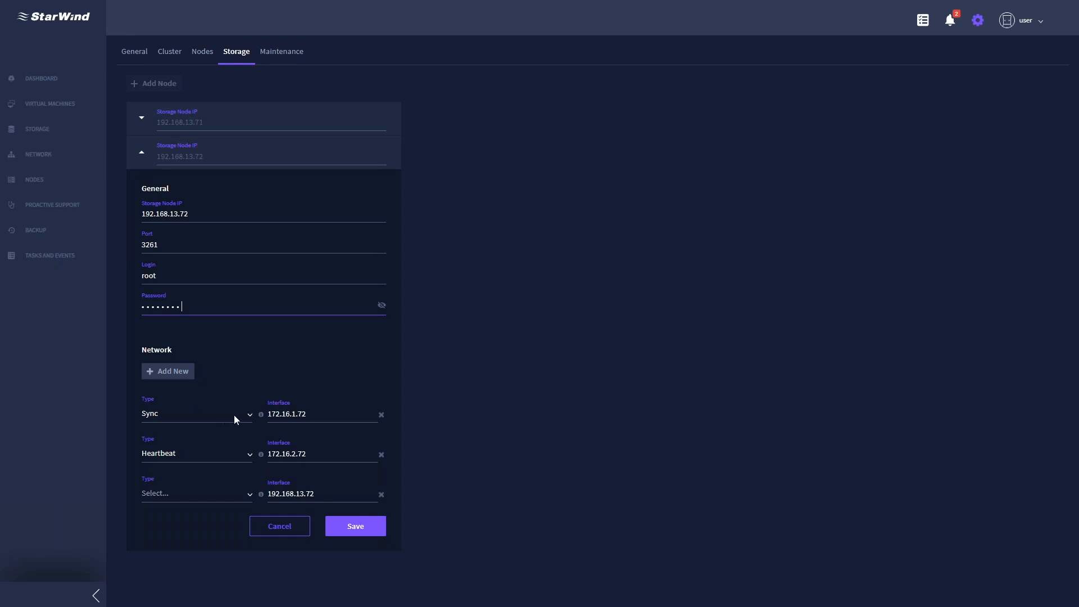
- Make the third network interface iSCSI and save the second storage node
left_click(249, 494)
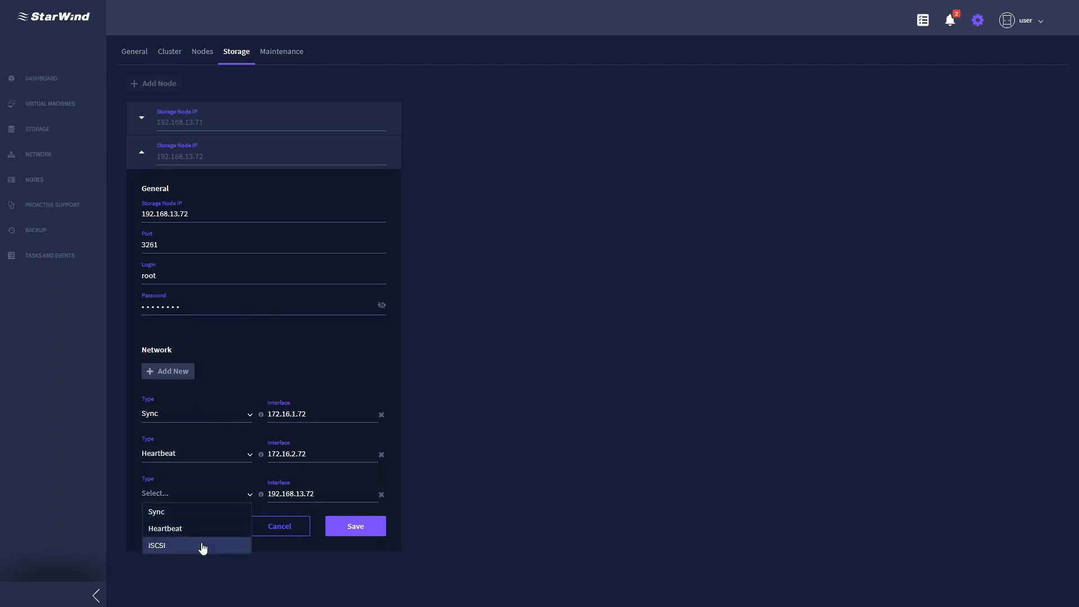
left_click(202, 545)
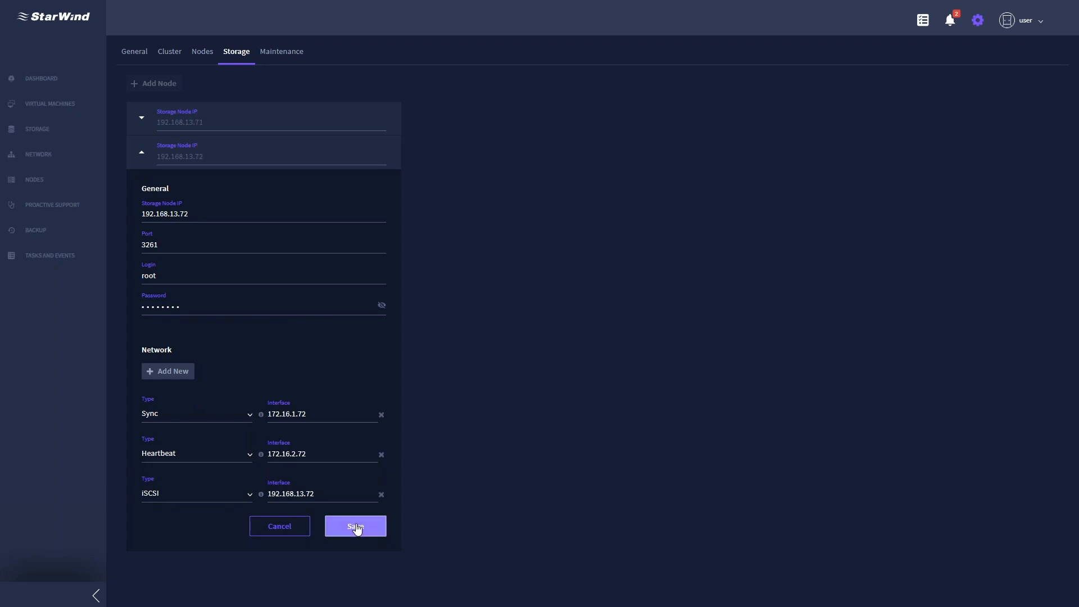
left_click(356, 527)
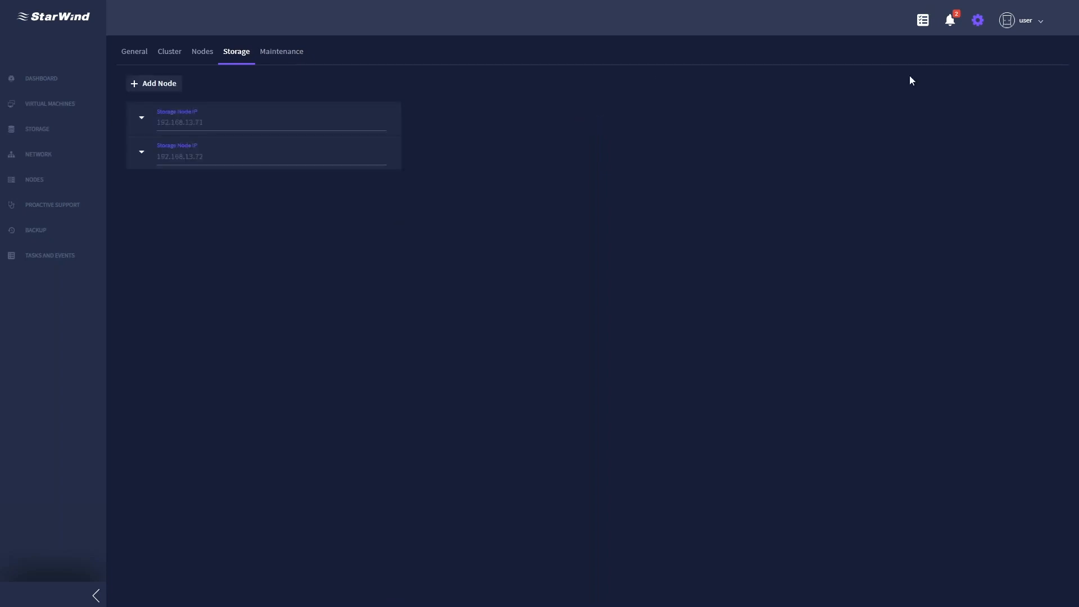
- From Maintenance, start image library initialization and VM configuration disk creation, checking Recent Tasks progress
left_click(295, 59)
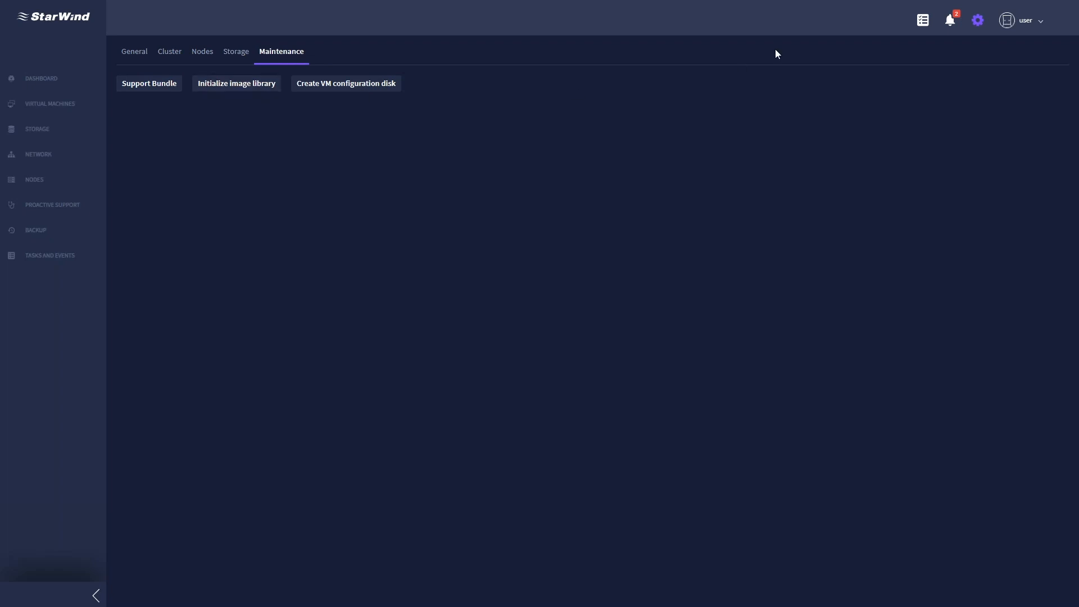
left_click(923, 21)
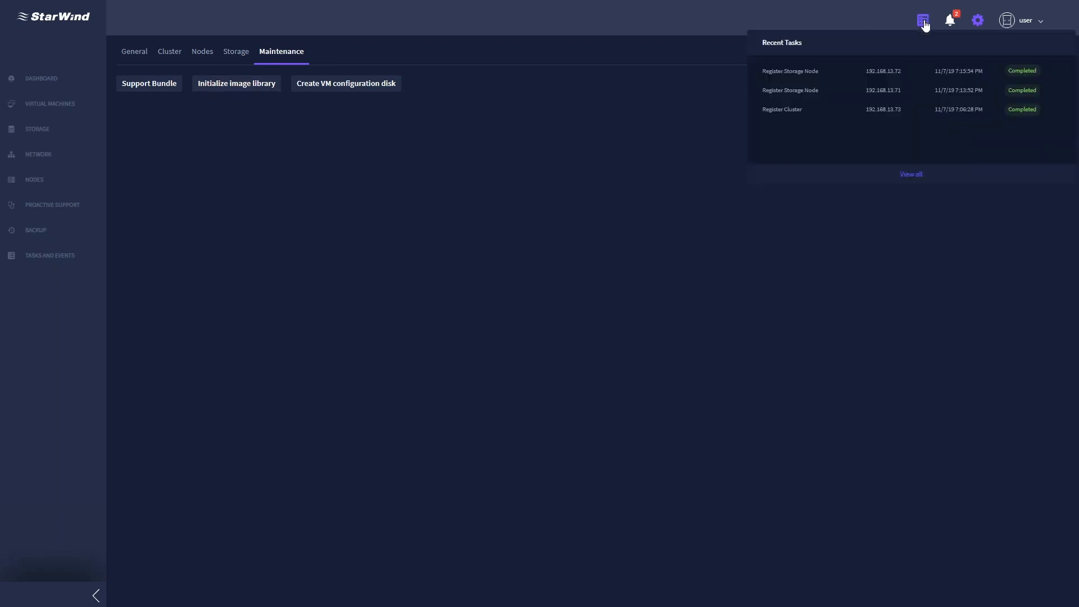
left_click(923, 22)
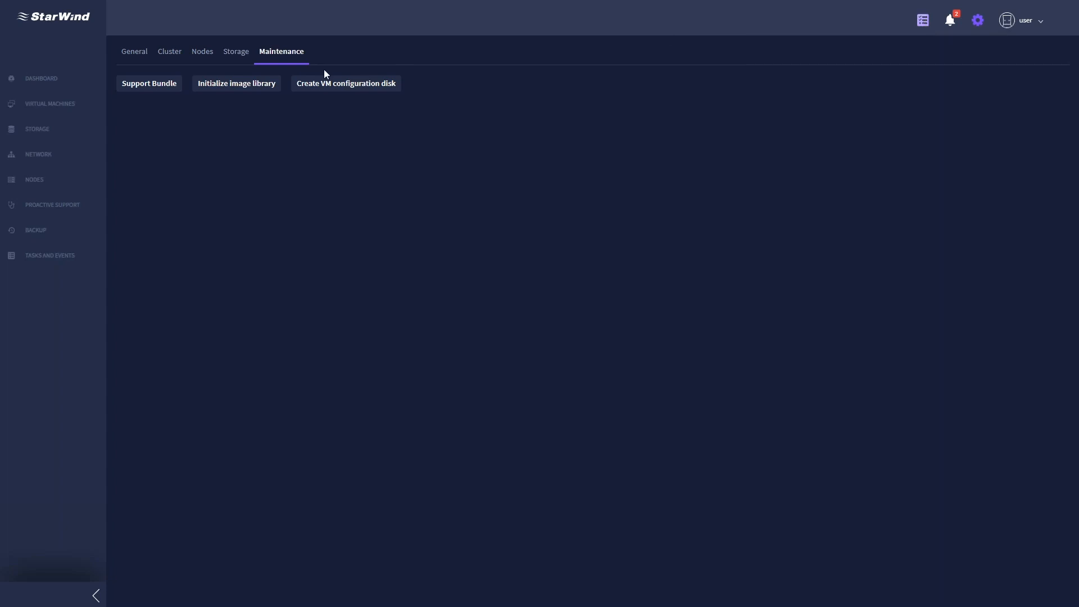
left_click(256, 89)
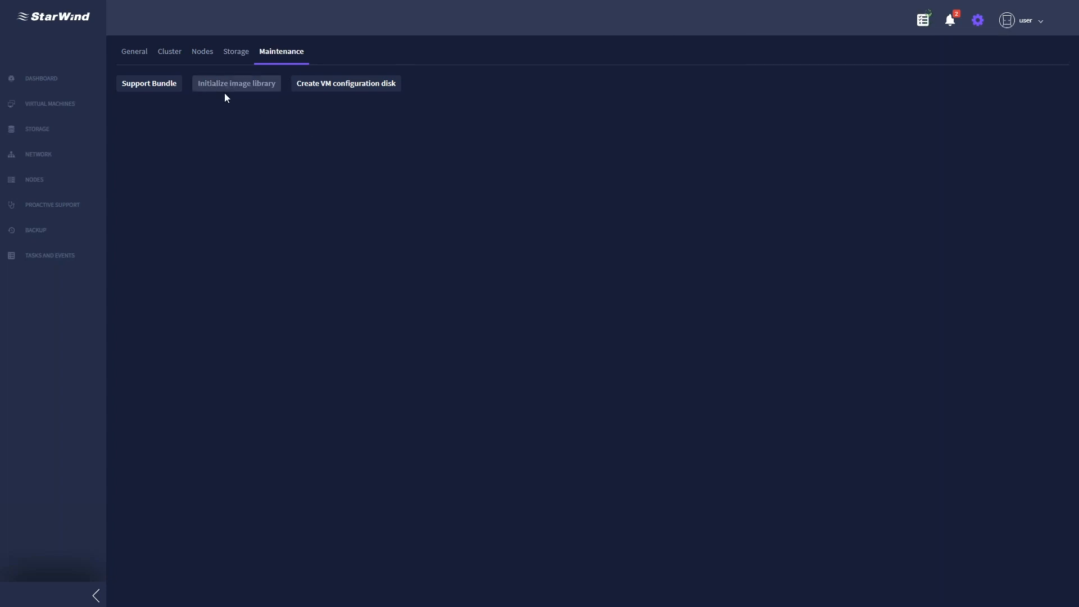
left_click(360, 90)
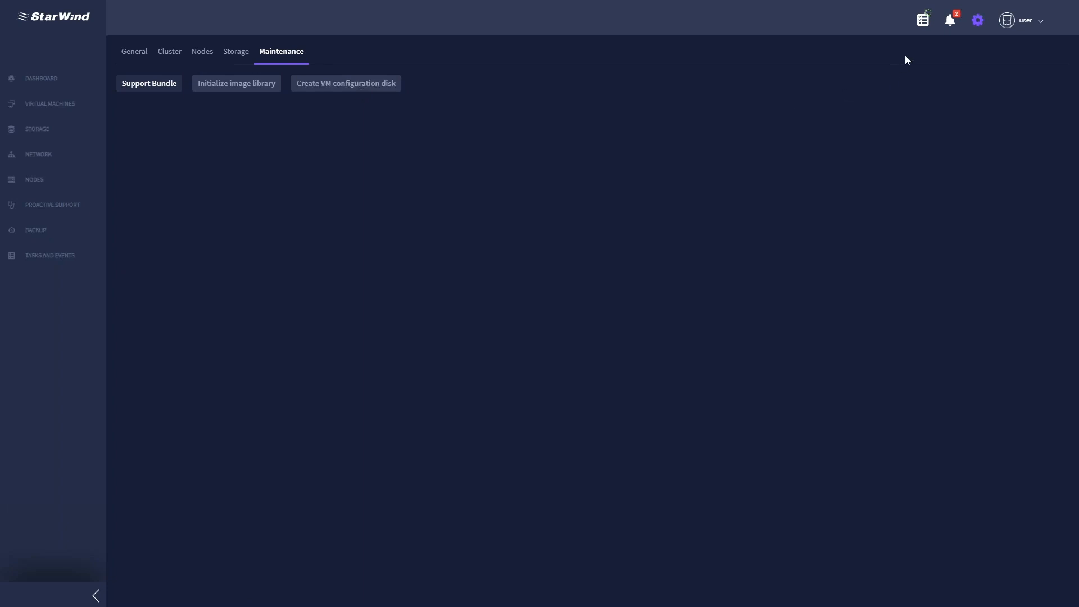
left_click(923, 20)
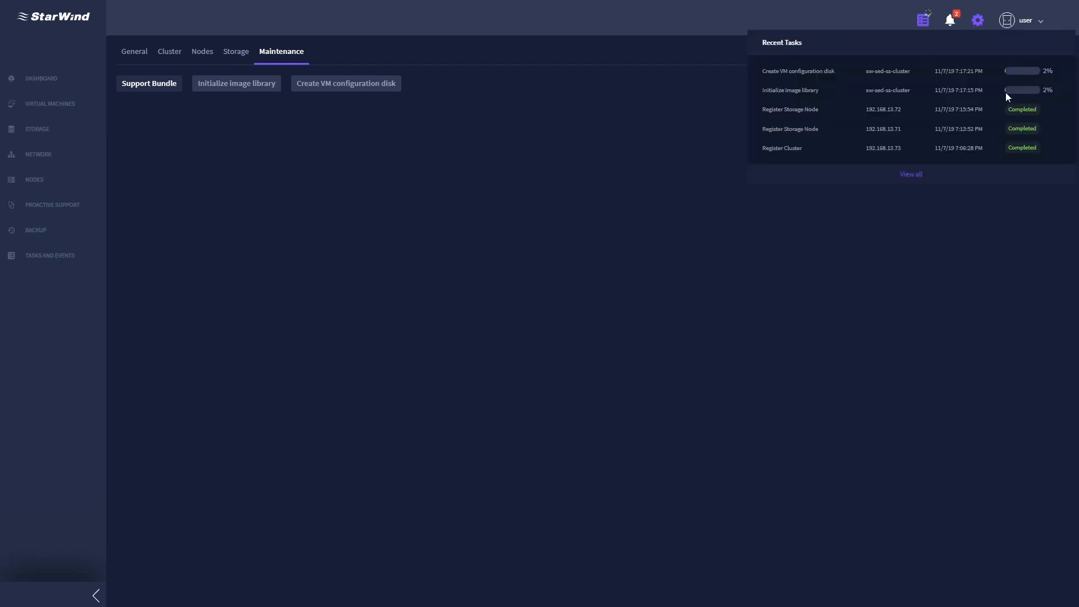
left_click(778, 17)
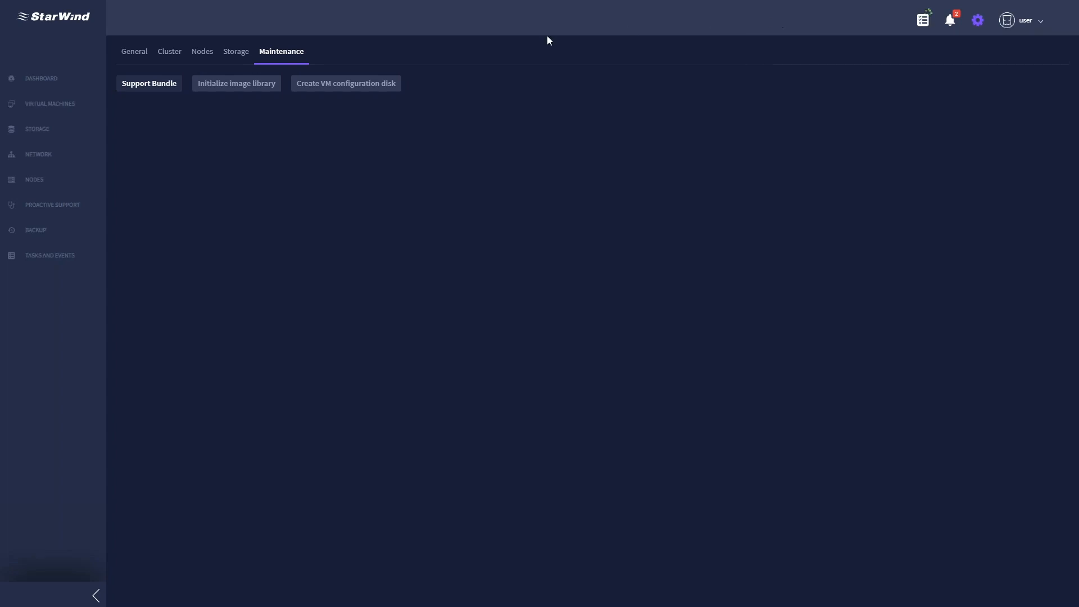
left_click(40, 84)
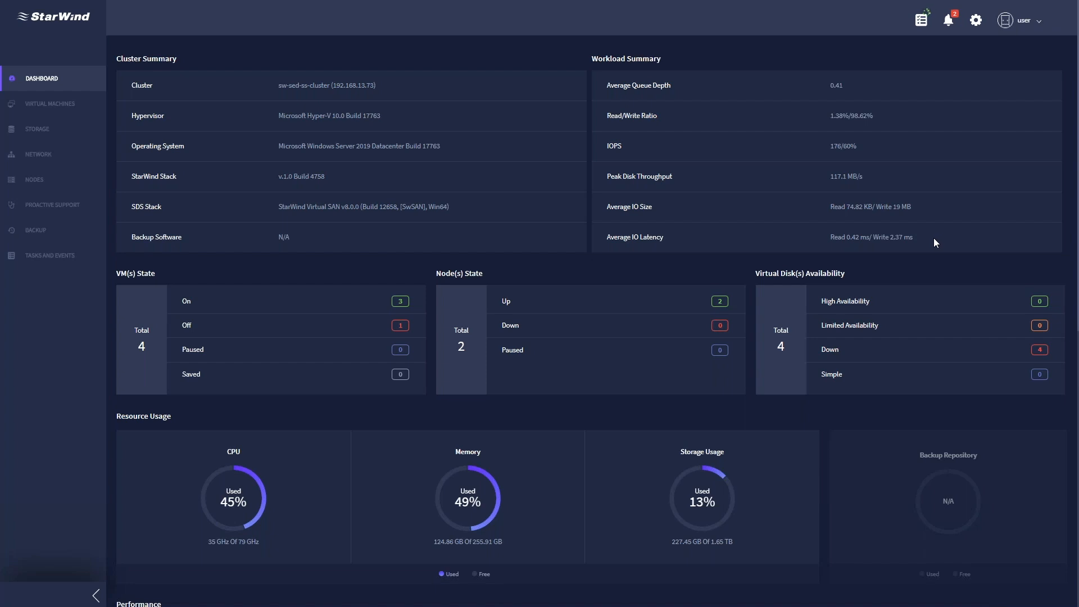
- Scroll through the dashboard's CPU, memory and storage summaries and show Disk Throughput in Performance
scroll(933, 240, "down", 3)
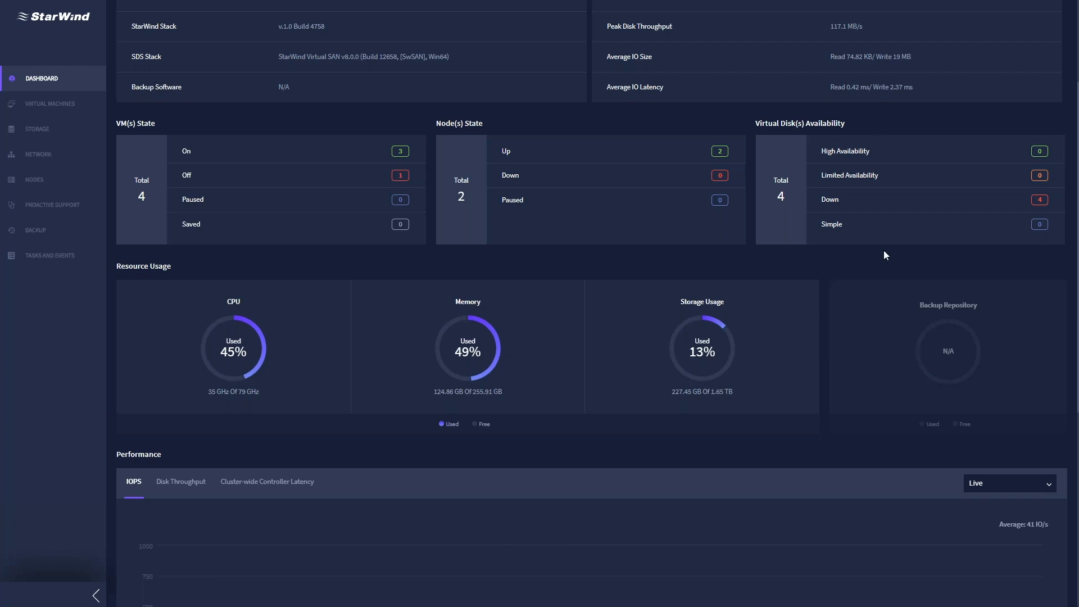
scroll(398, 271, "down", 1)
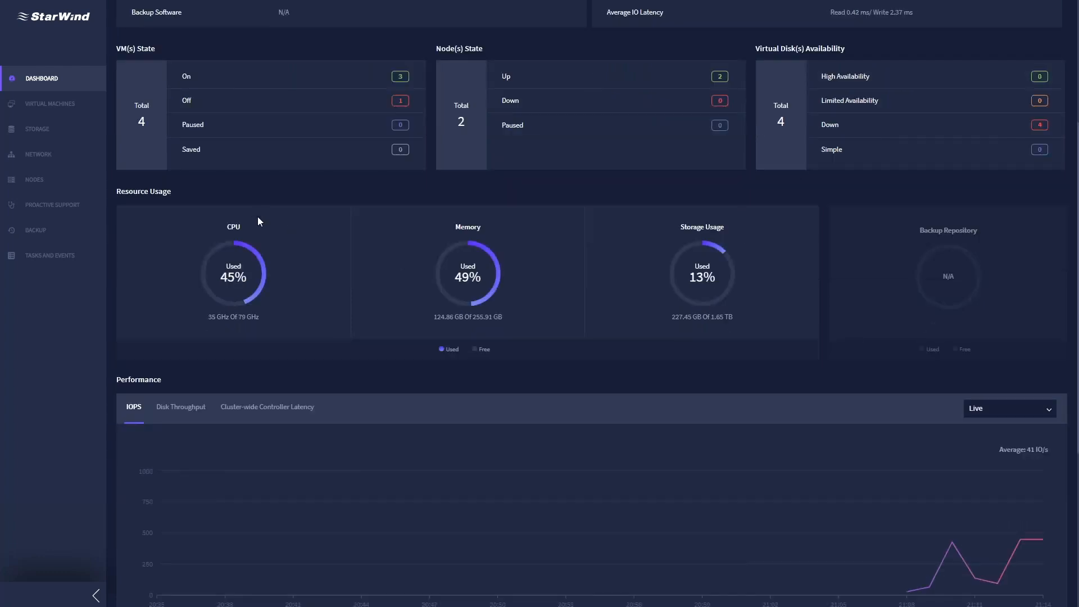
mouse_move(266, 270)
scroll(973, 231, "down", 1)
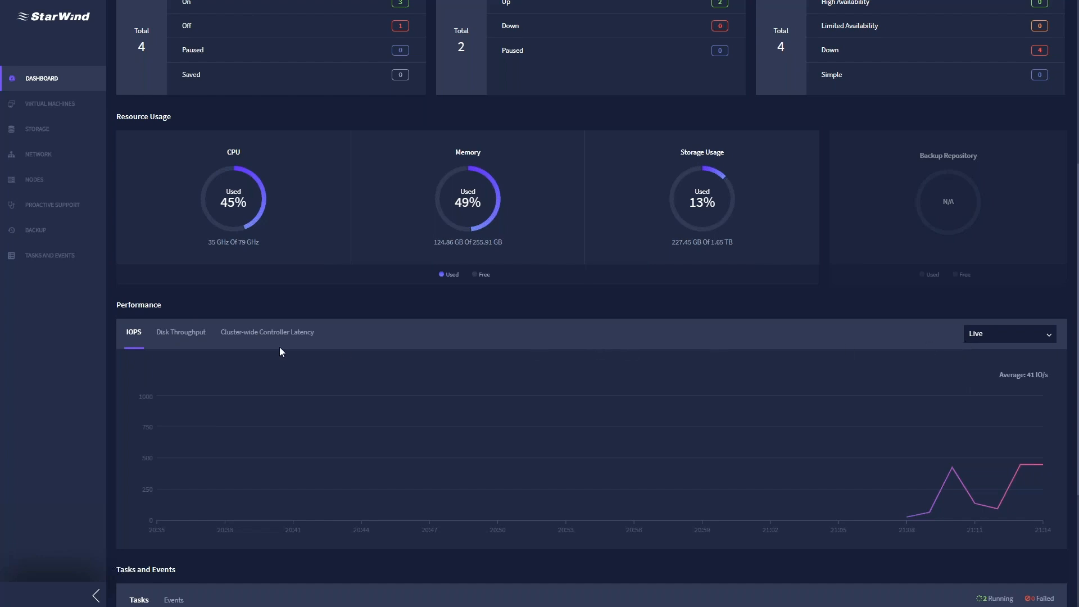
left_click(166, 332)
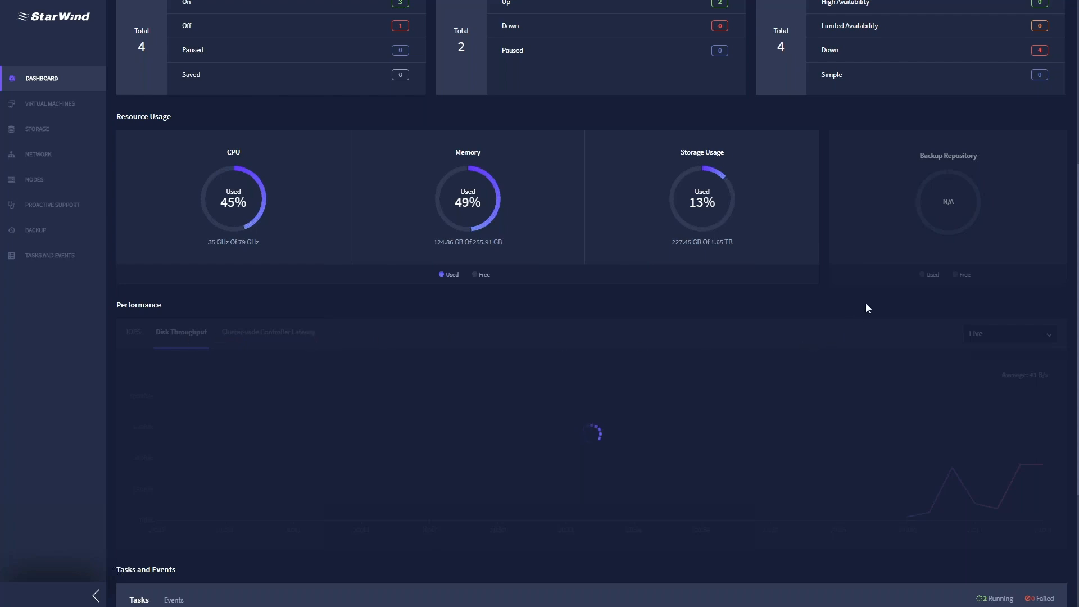
scroll(865, 303, "down", 1)
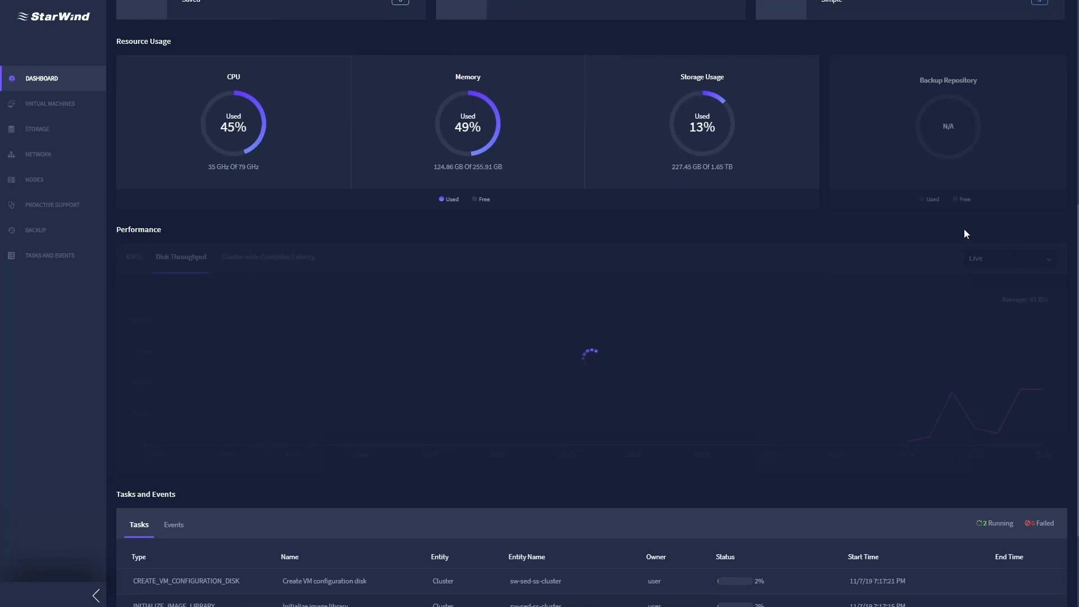
scroll(963, 230, "down", 1)
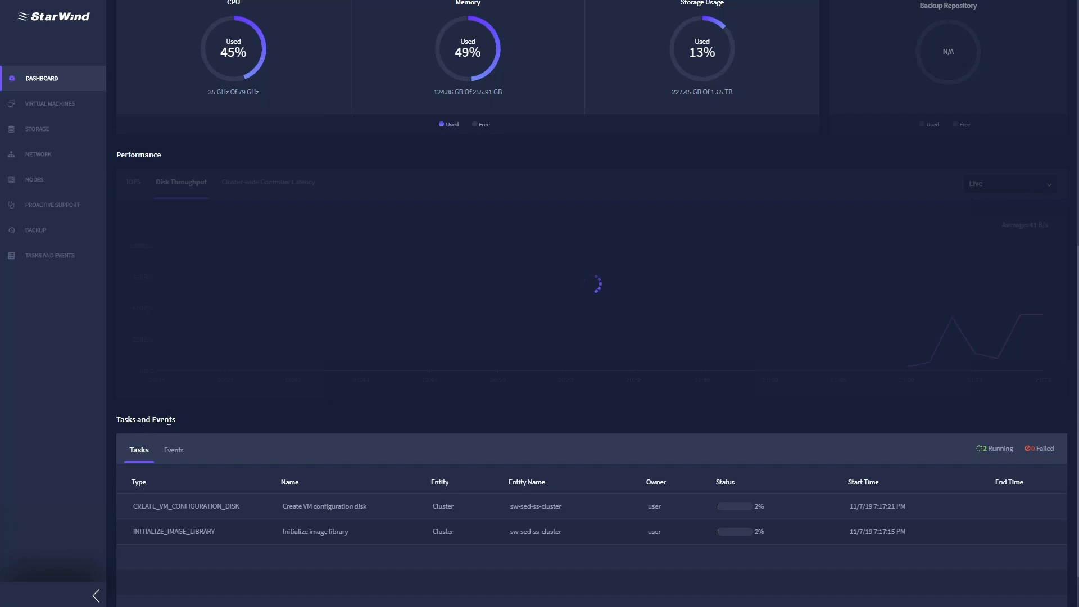
scroll(180, 420, "down", 1)
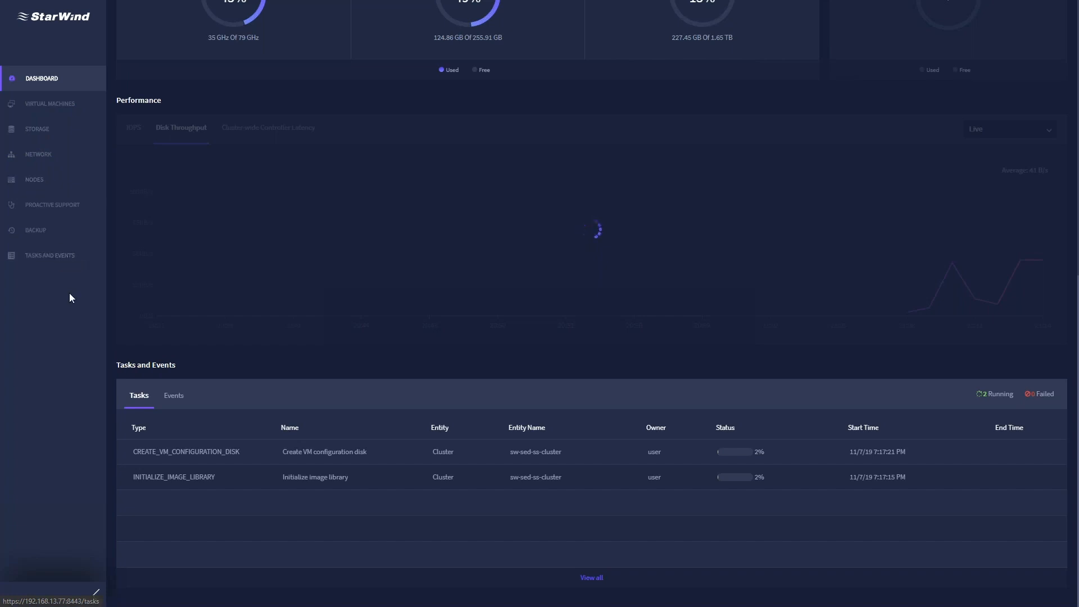
scroll(253, 344, "up", 10)
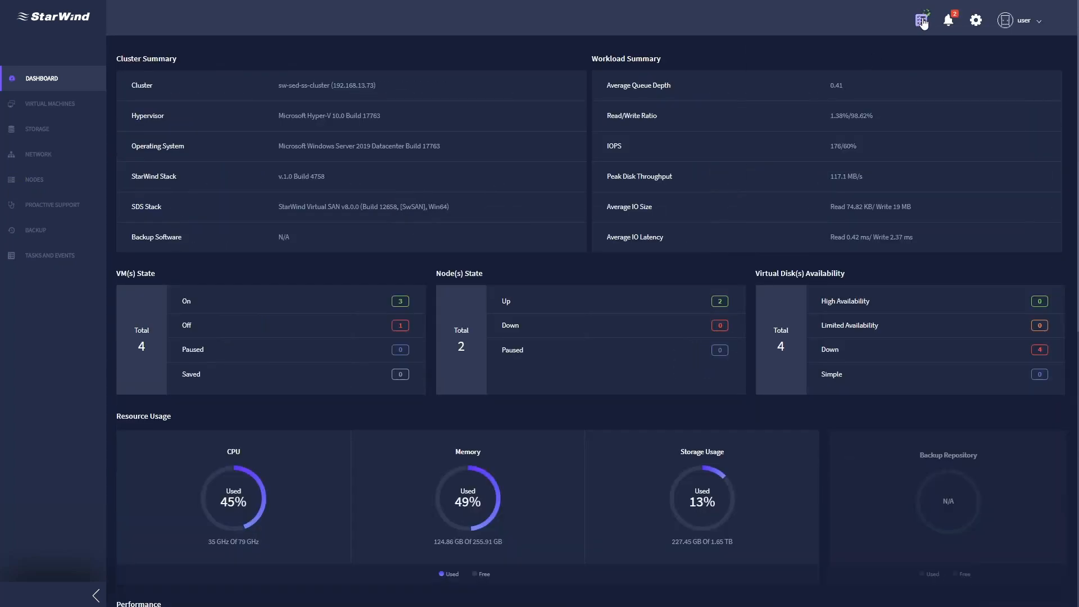
left_click(922, 21)
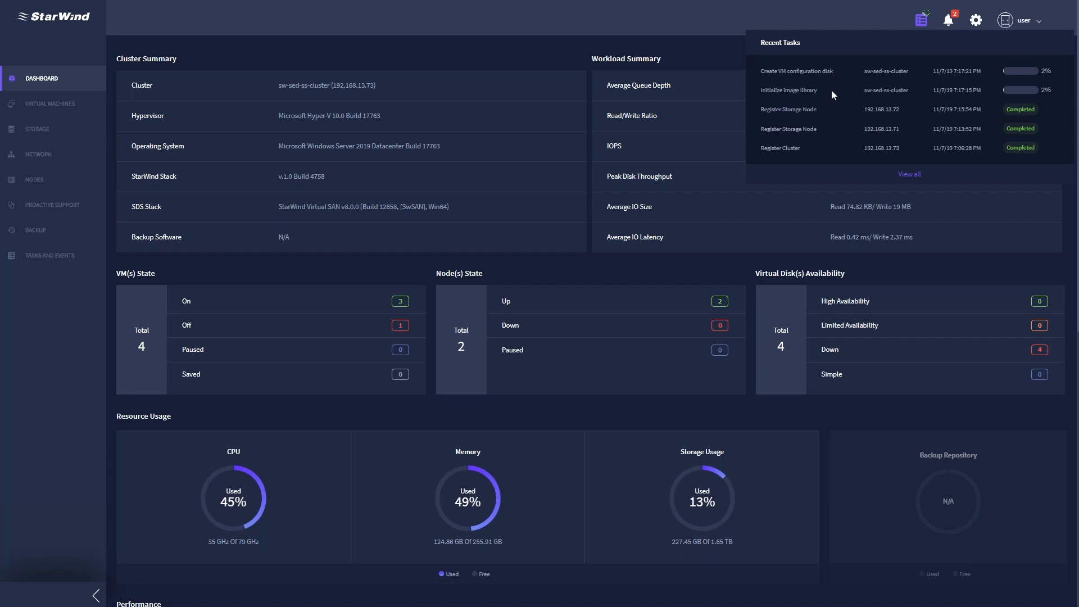
left_click(717, 18)
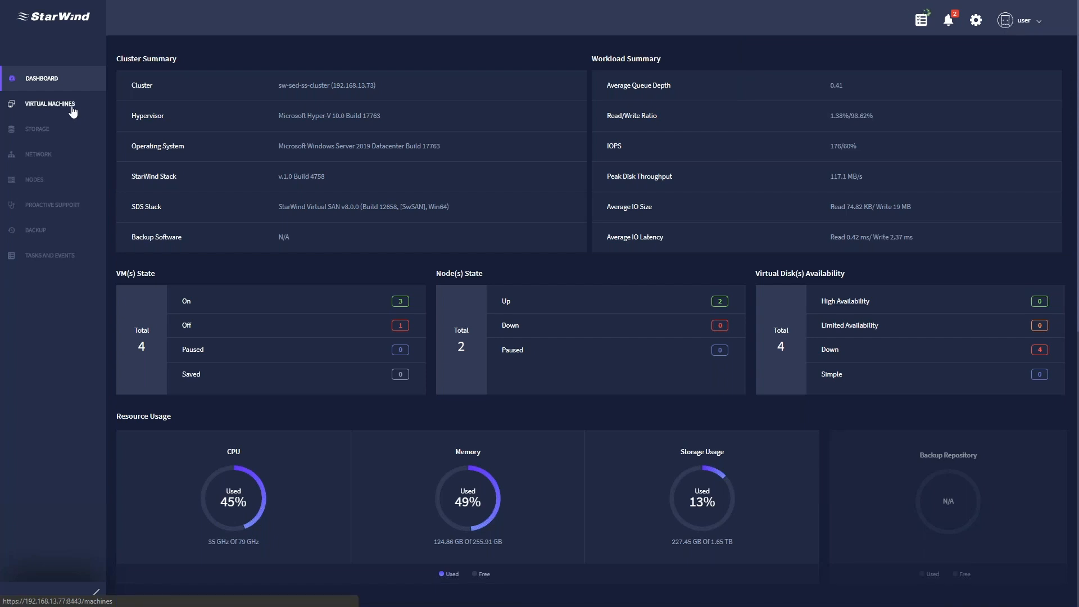
- Go from the Virtual Machines overview to the Storage page showing 4 HA virtual disks and 116% capacity used
left_click(73, 112)
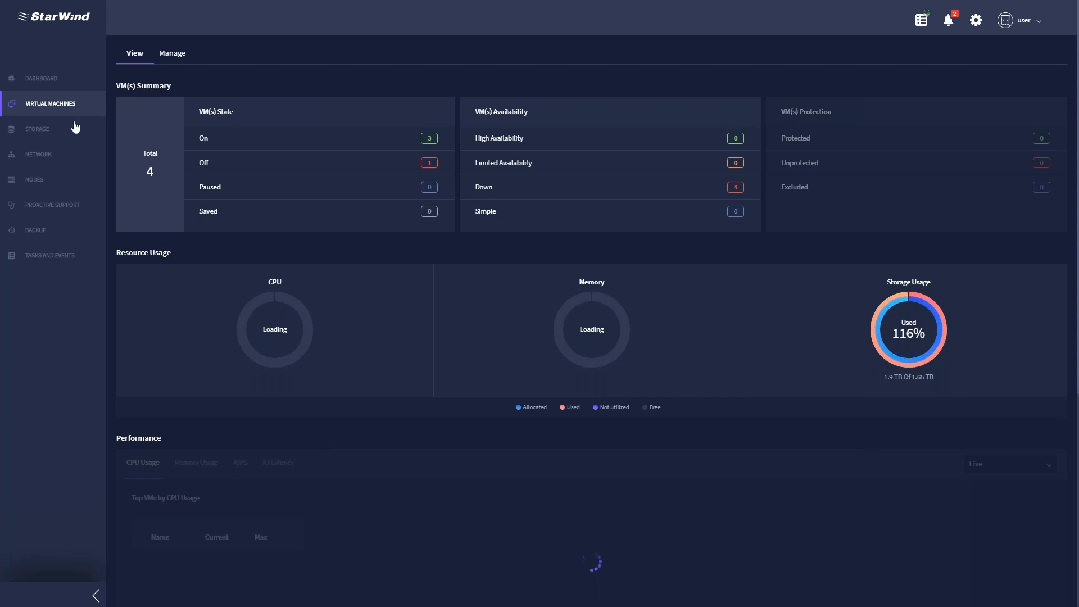
left_click(41, 136)
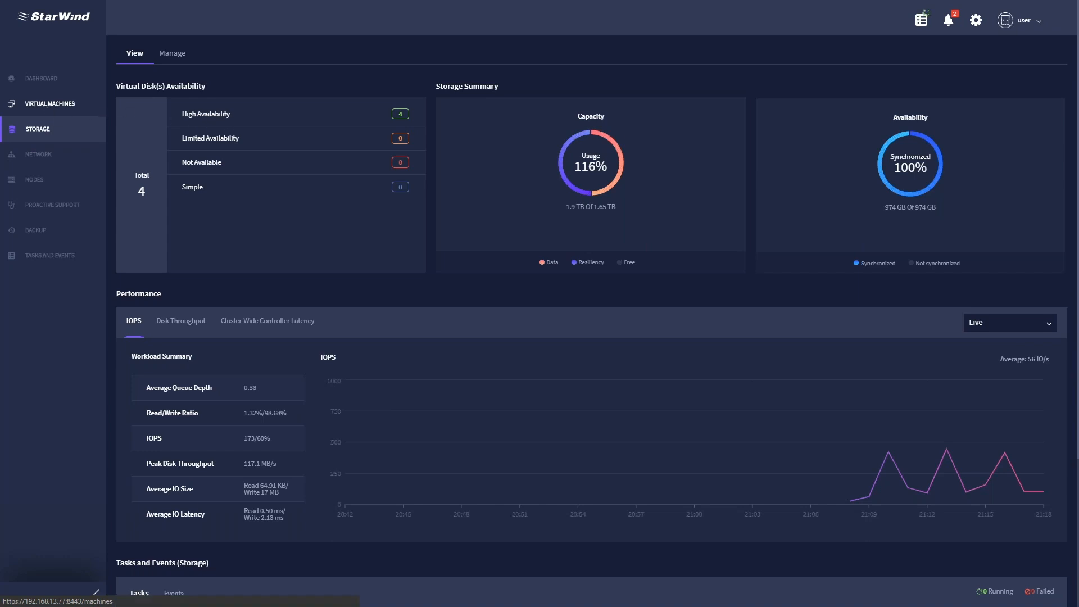
- Return from the Storage page to the Virtual Machines overview
left_click(51, 104)
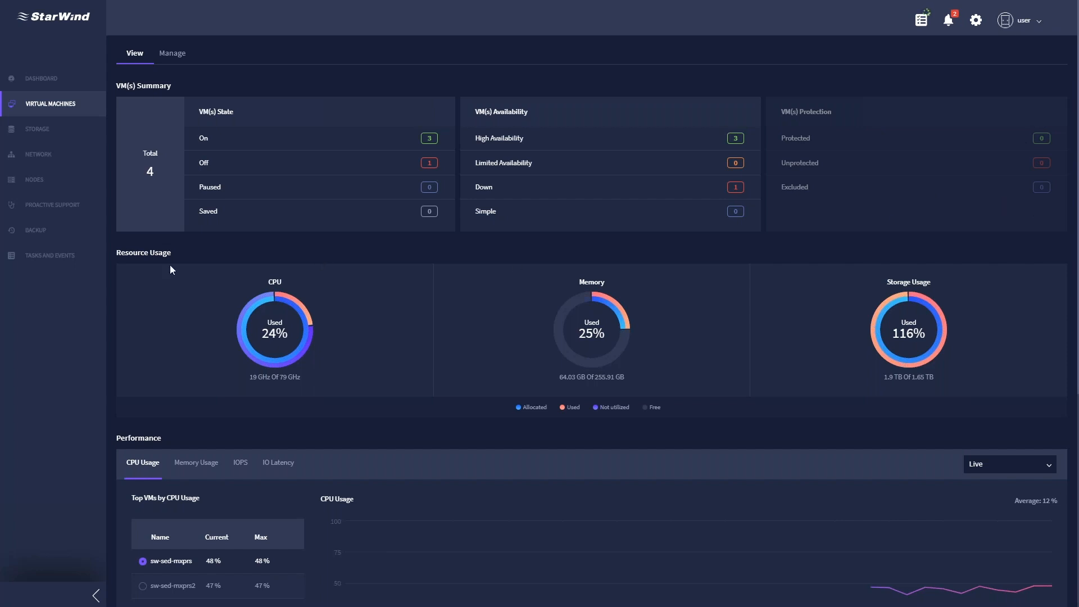
mouse_move(305, 309)
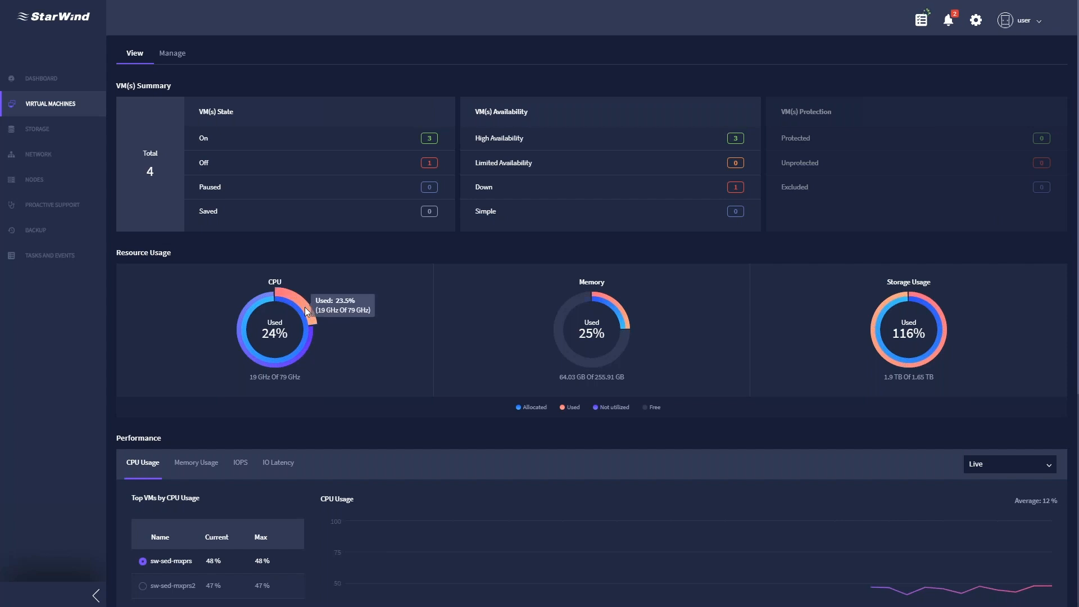
mouse_move(310, 343)
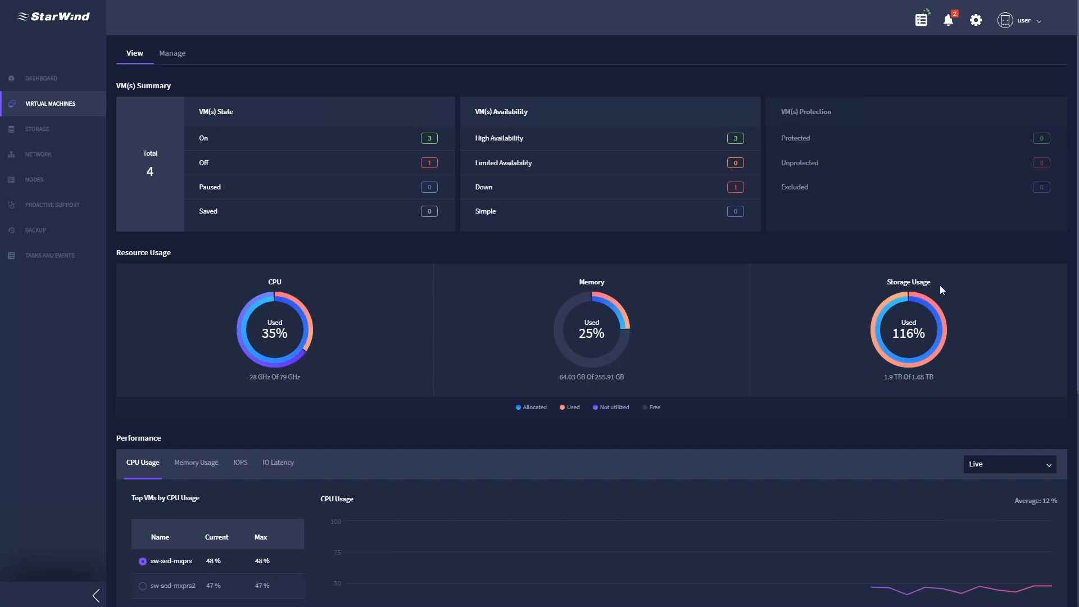
scroll(940, 286, "down", 3)
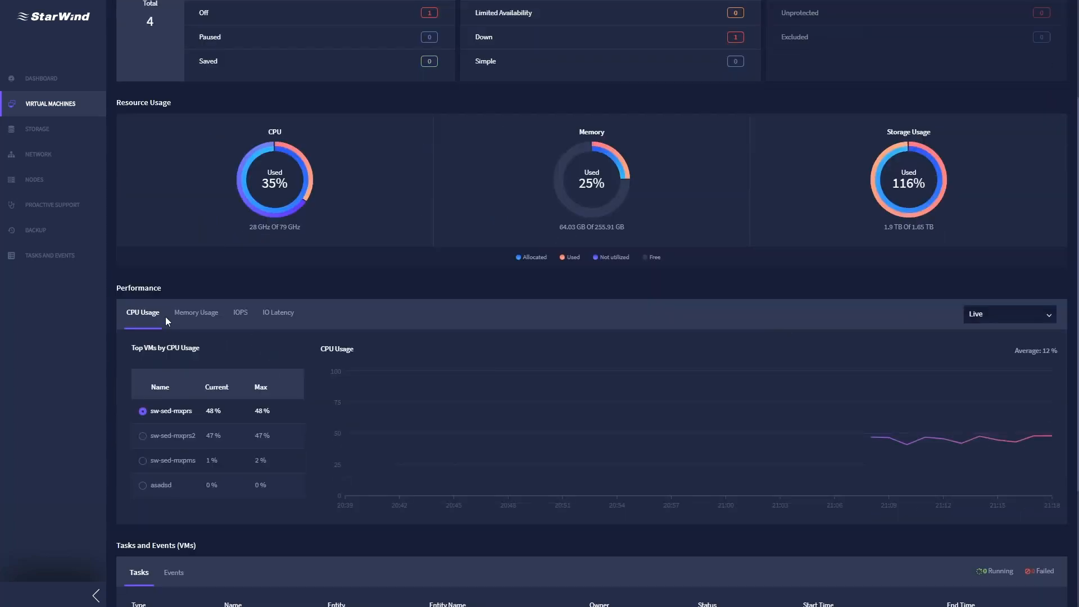
- Plot CPU for sw-sed-mxprs2, sw-sed-mxpms and sw-sed-mxprs, then view per-VM memory and IOPS
left_click(146, 436)
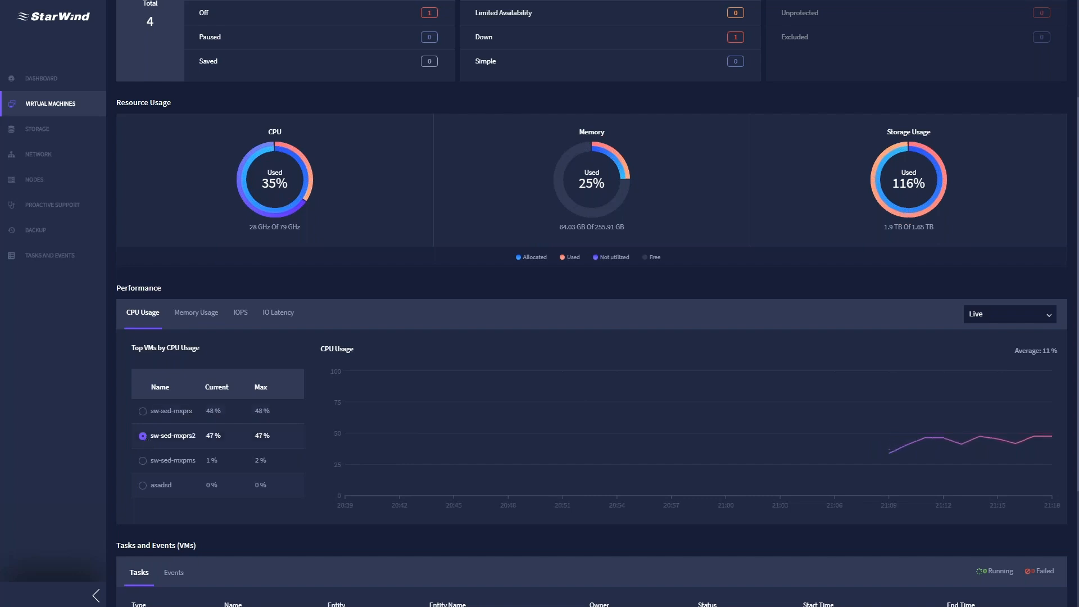
left_click(142, 461)
left_click(143, 410)
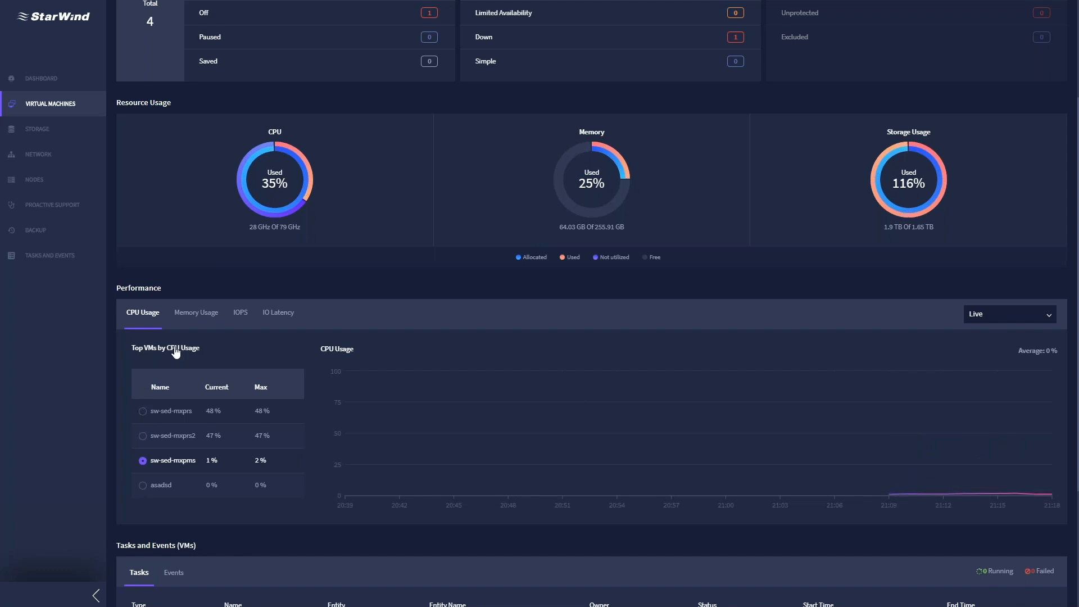
left_click(196, 318)
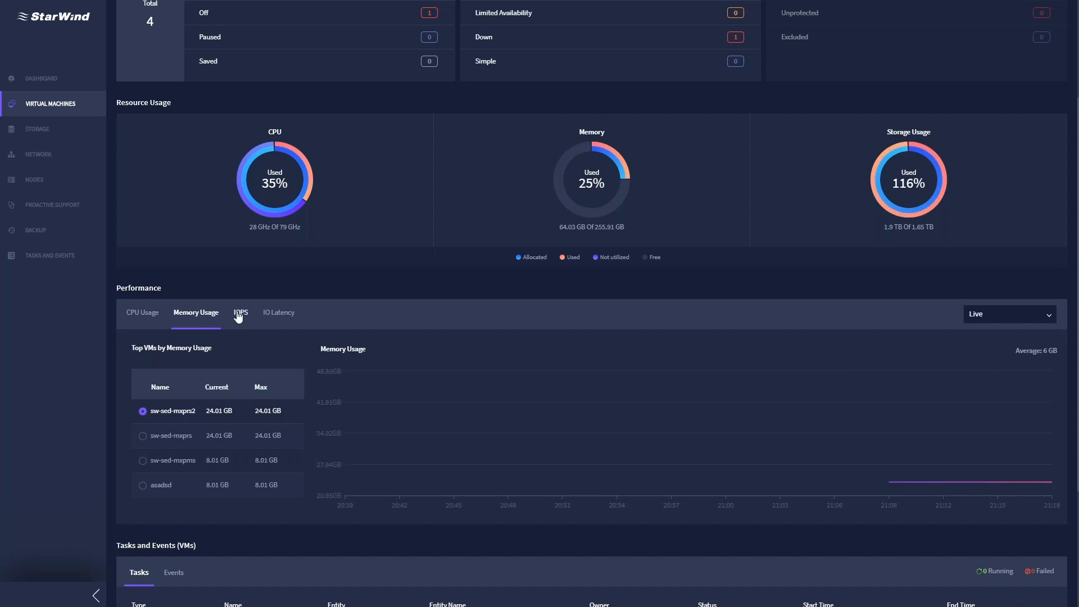
left_click(240, 314)
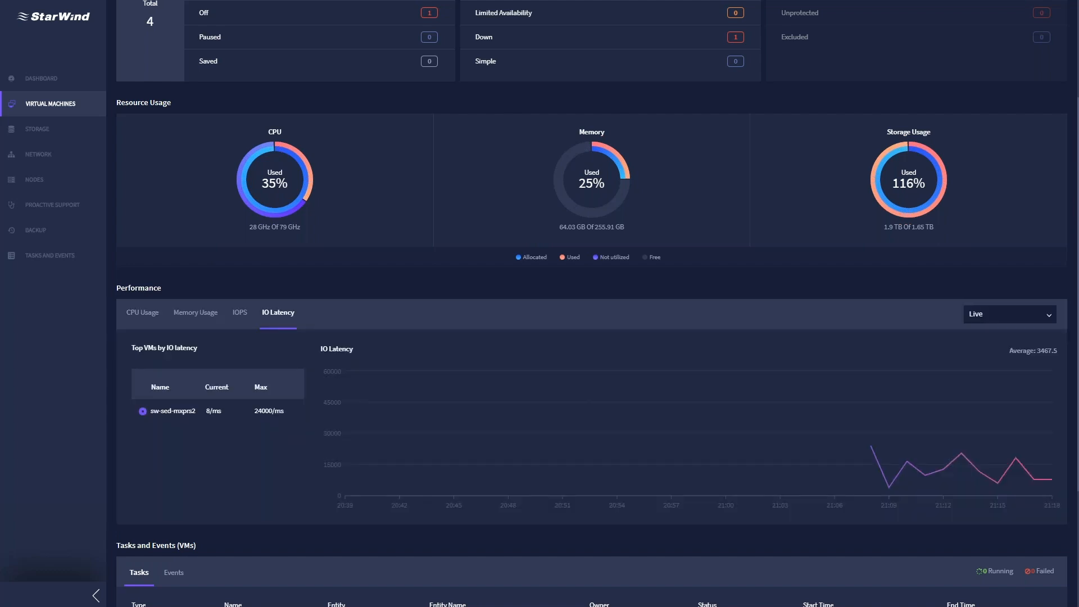
- Keep the VM chart's time range on Live and clear an accidental text highlight
left_click(1010, 314)
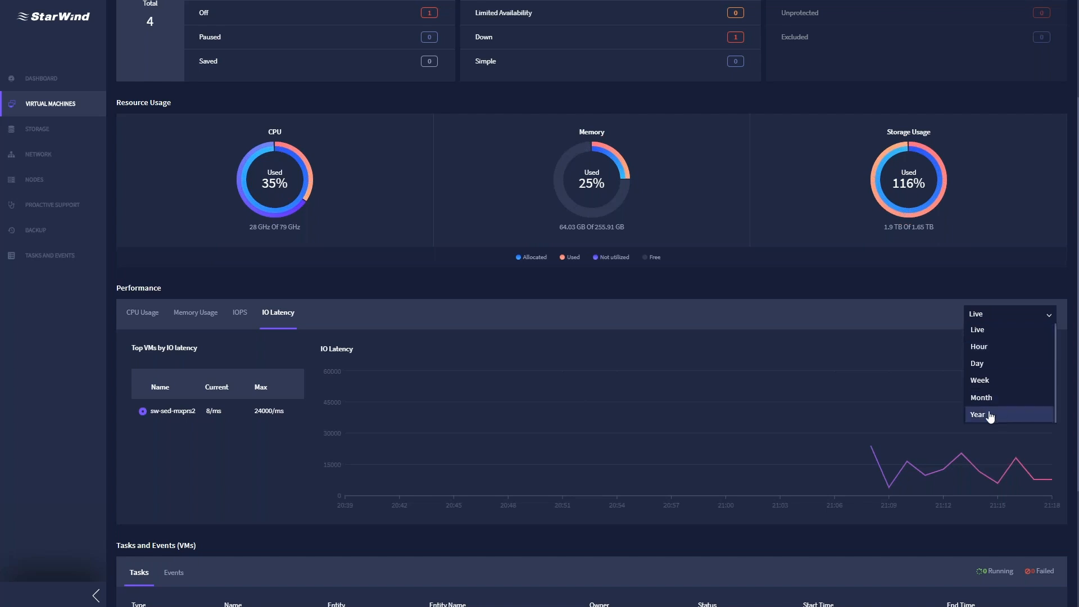
left_click(816, 320)
scroll(638, 340, "down", 3)
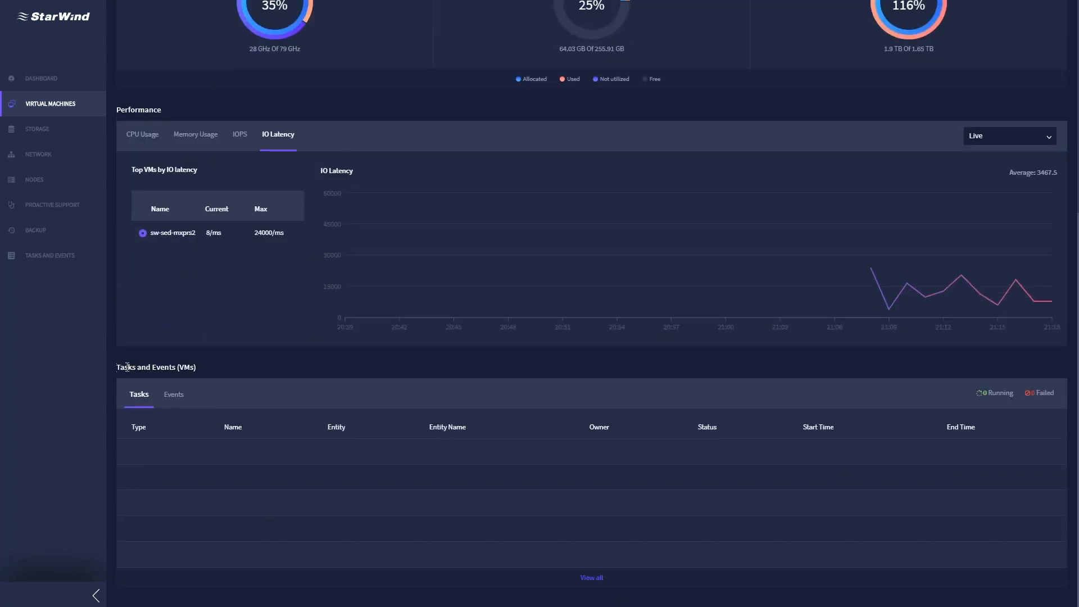
left_click_drag(117, 367, 195, 367)
left_click(227, 367)
- Switch to the Storage overview of virtual disk availability, capacity and IOPS
left_click(39, 139)
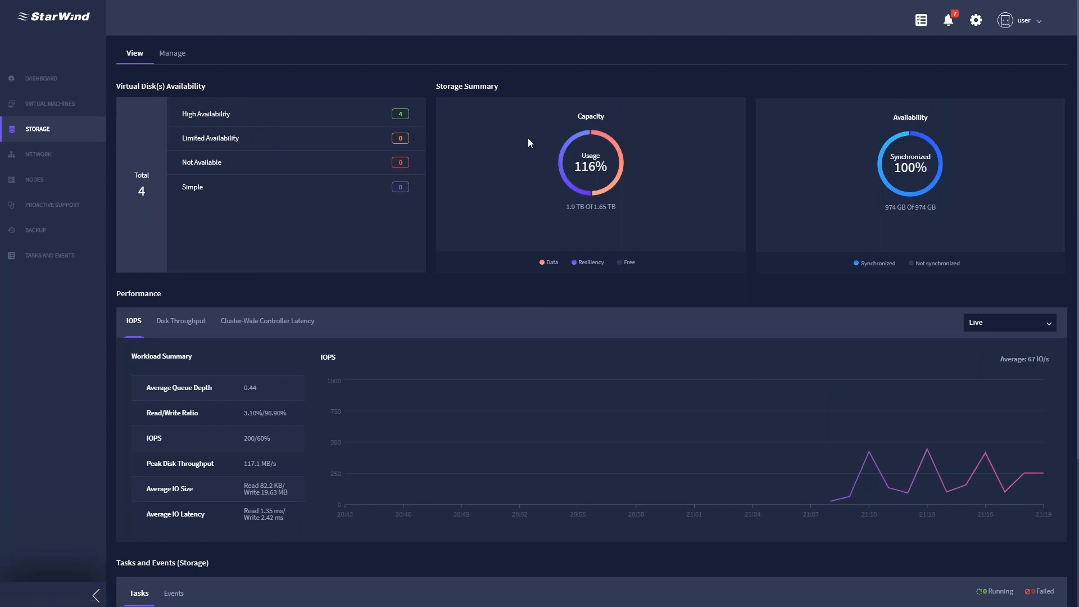
mouse_move(622, 158)
mouse_move(895, 140)
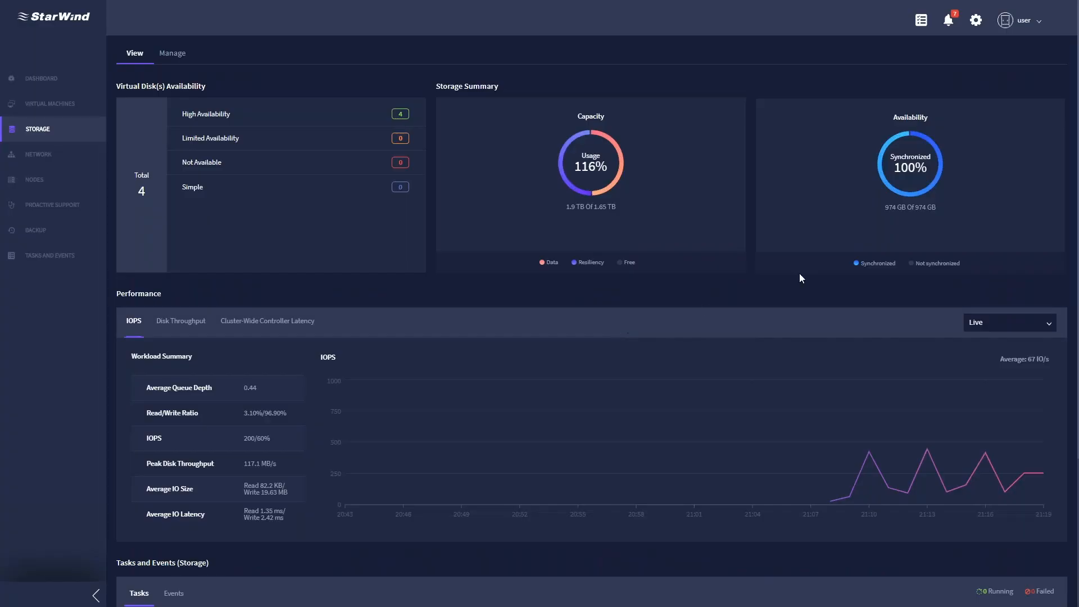
- Switch the storage performance chart to disk throughput, then to cluster-wide controller latency
mouse_move(881, 165)
left_click(180, 322)
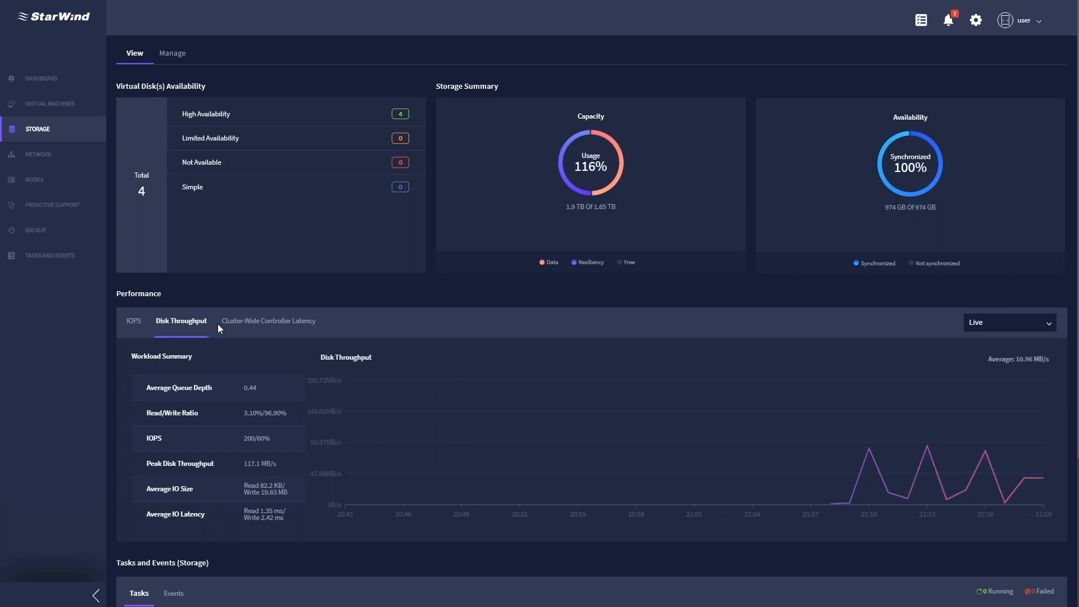
left_click(241, 326)
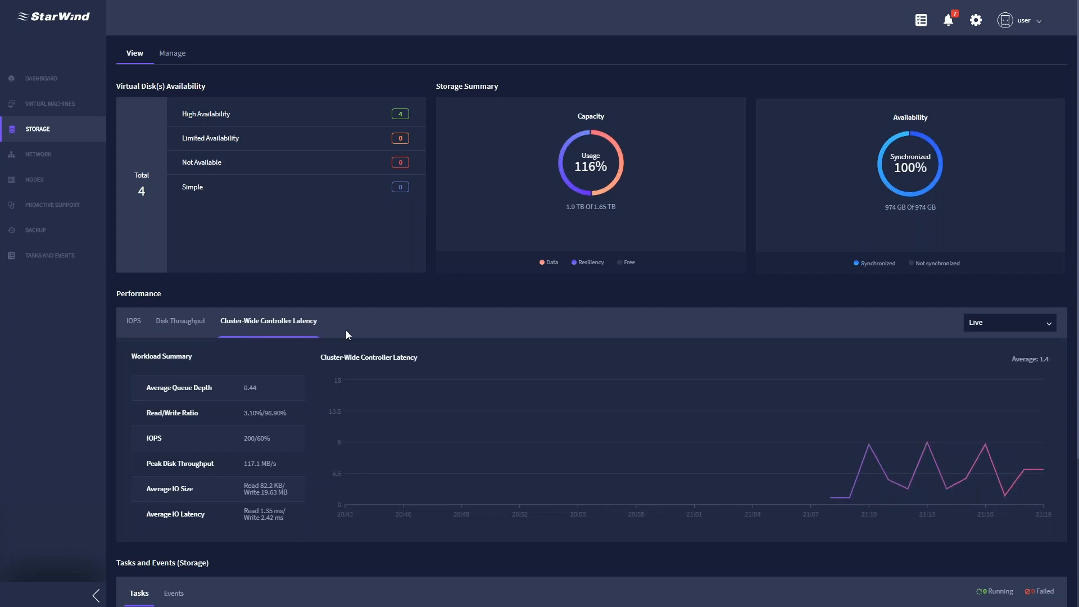
scroll(345, 329, "down", 3)
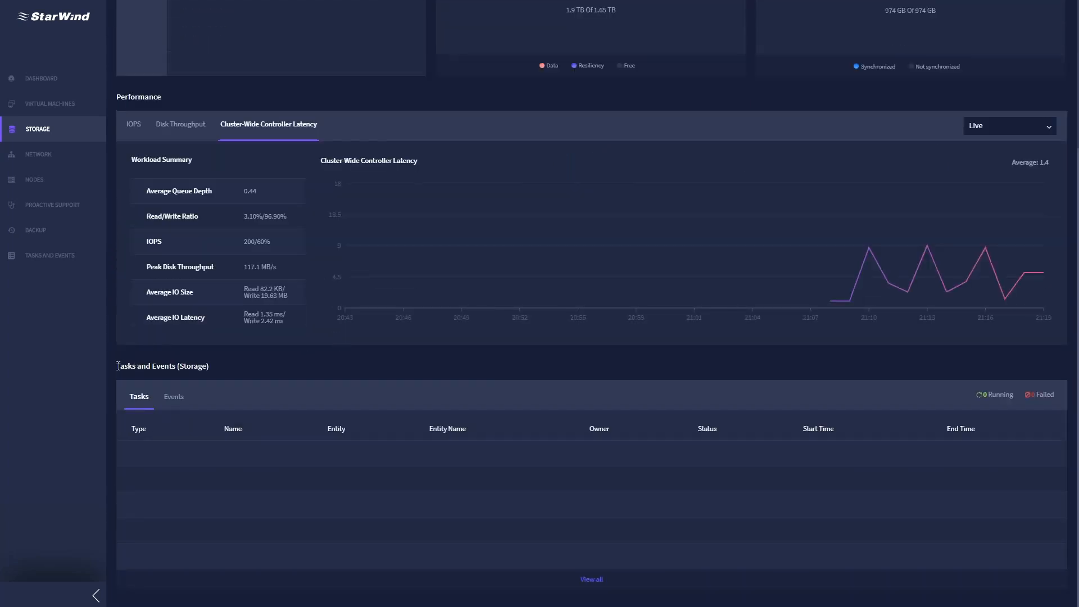
scroll(236, 370, "up", 3)
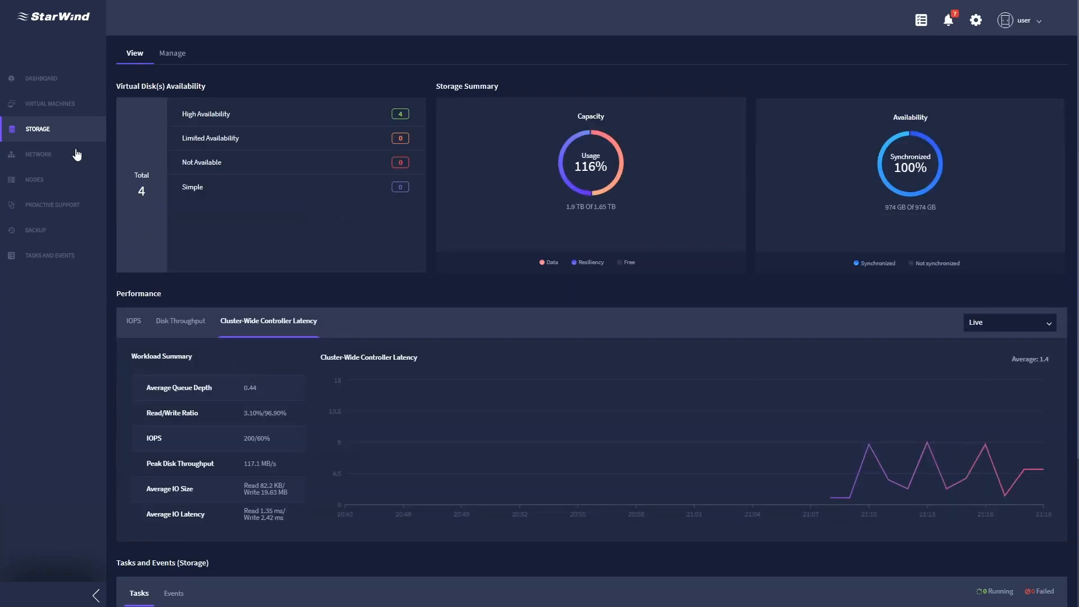
- Open the Network overview and browse its Networks and Network Adapters lists
left_click(47, 160)
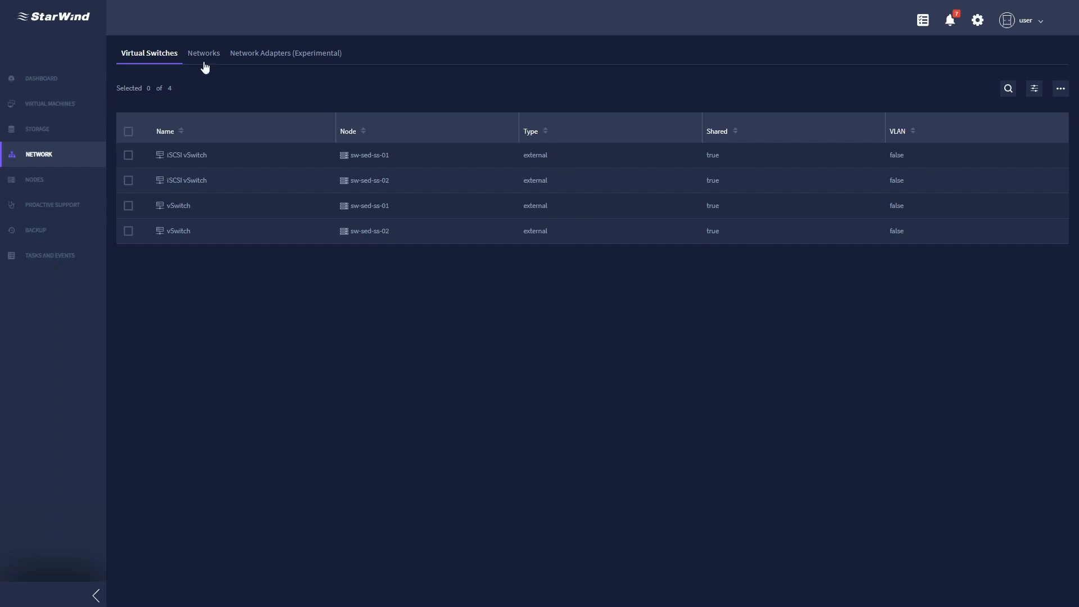
left_click(204, 56)
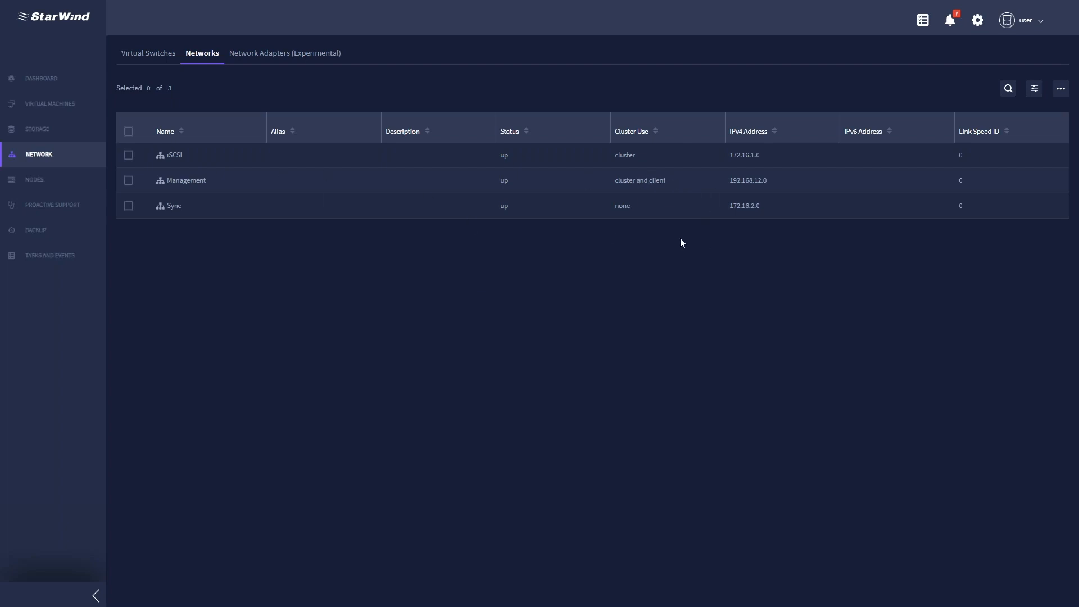
left_click(276, 56)
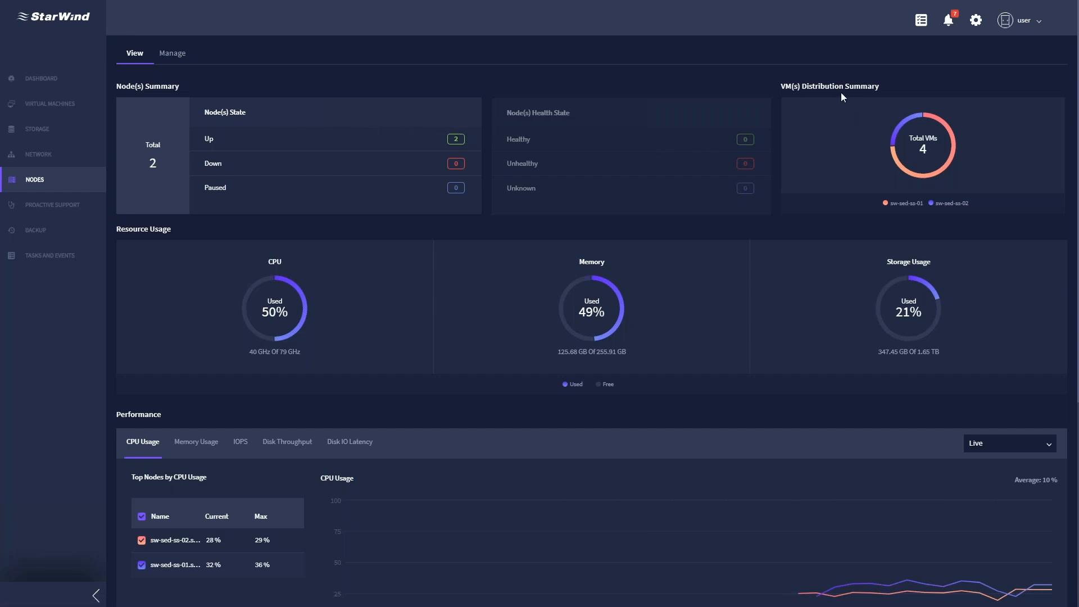
- Hide and re-show nodes sw-sed-ss-02 and sw-sed-ss-01 in the Nodes CPU chart
mouse_move(952, 134)
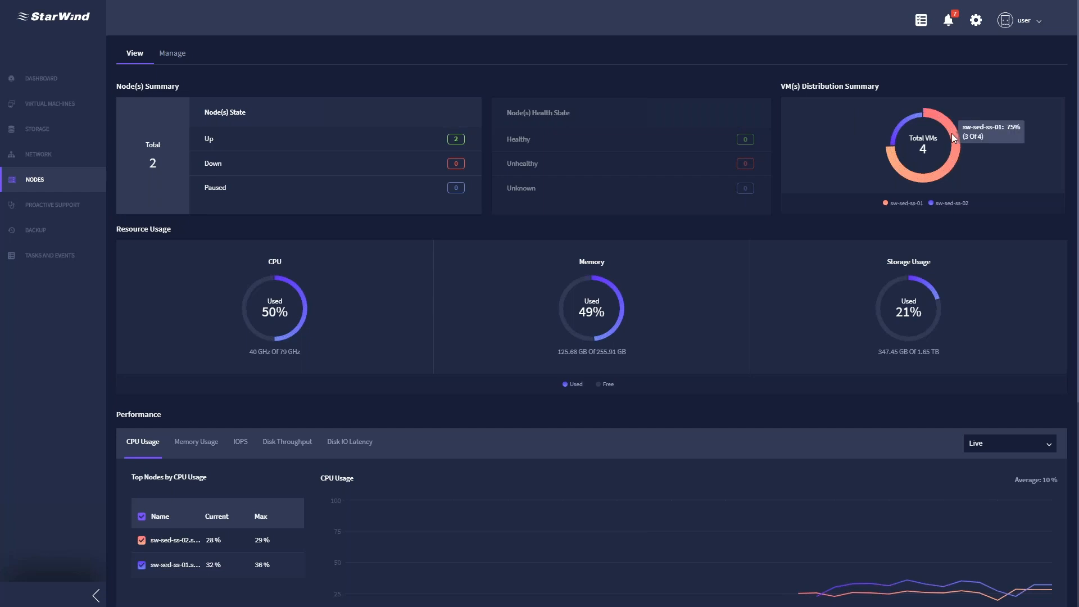
mouse_move(297, 289)
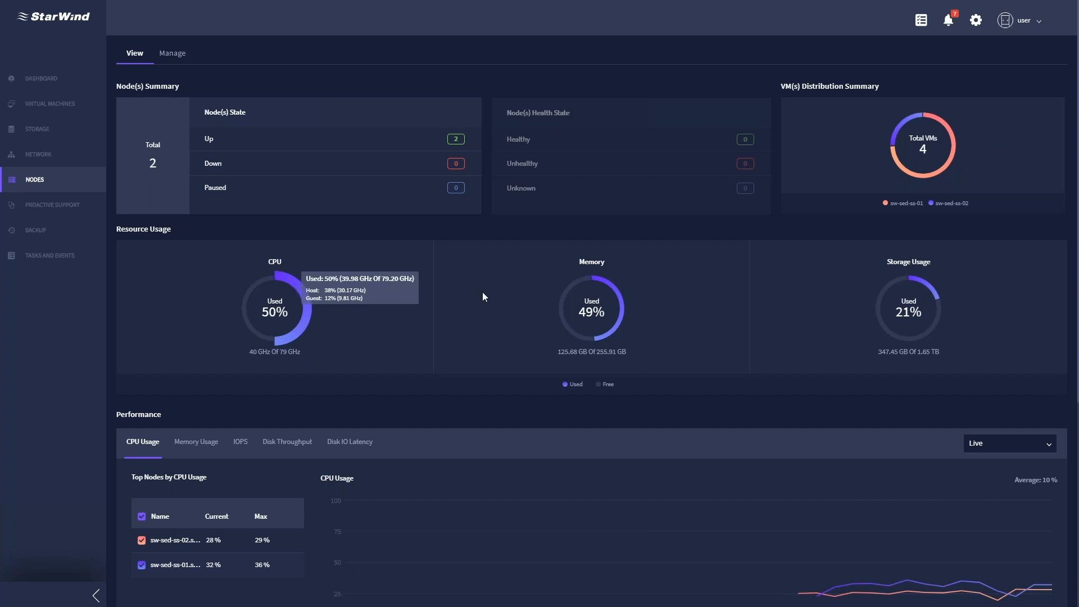
mouse_move(618, 297)
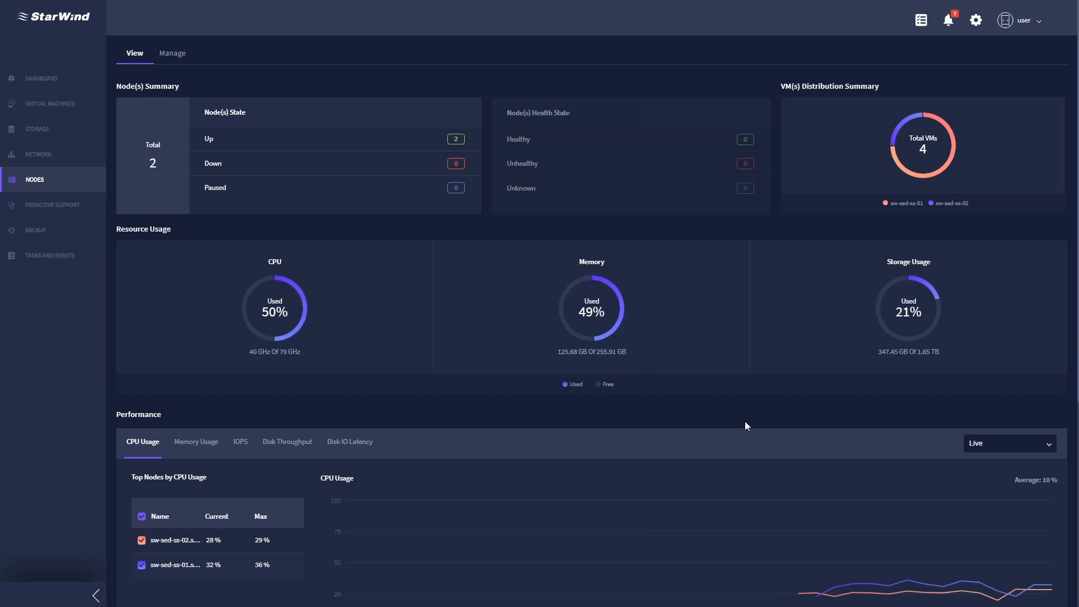
scroll(747, 427, "down", 1)
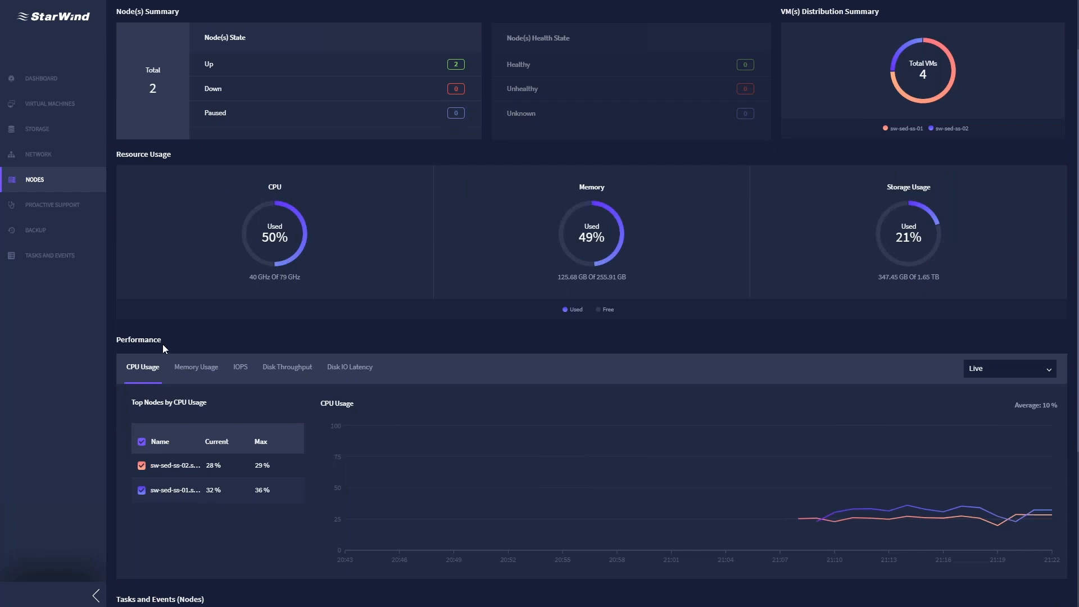
scroll(163, 345, "down", 1)
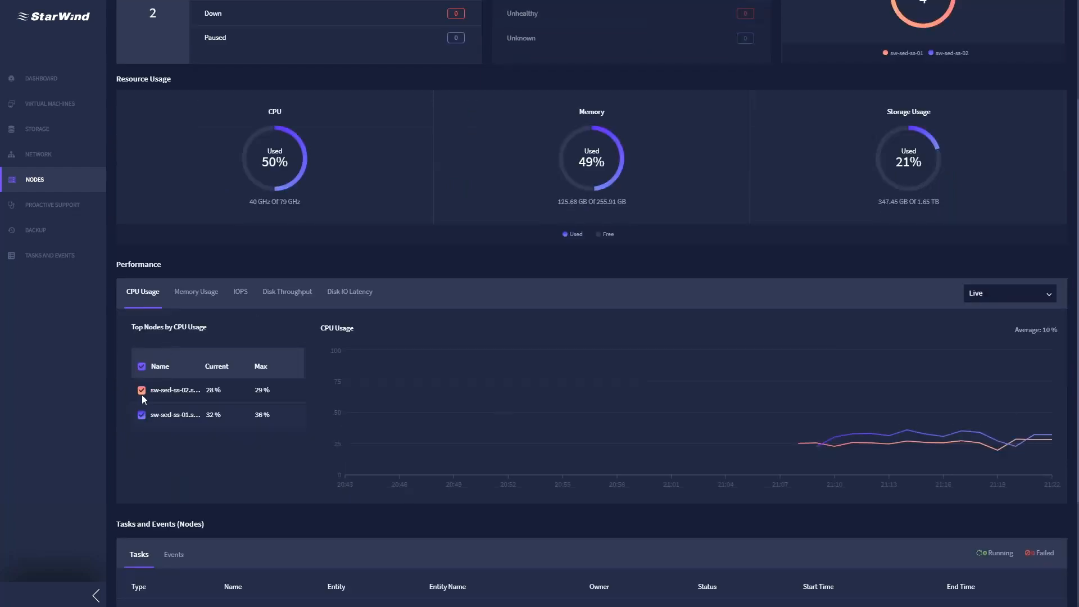
left_click(142, 394)
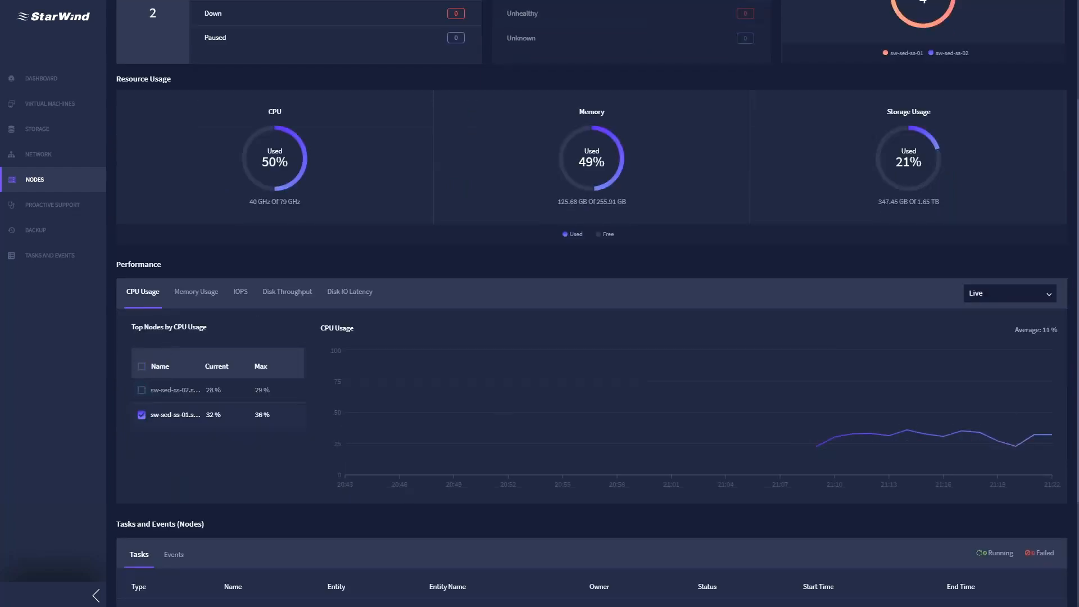
left_click(141, 414)
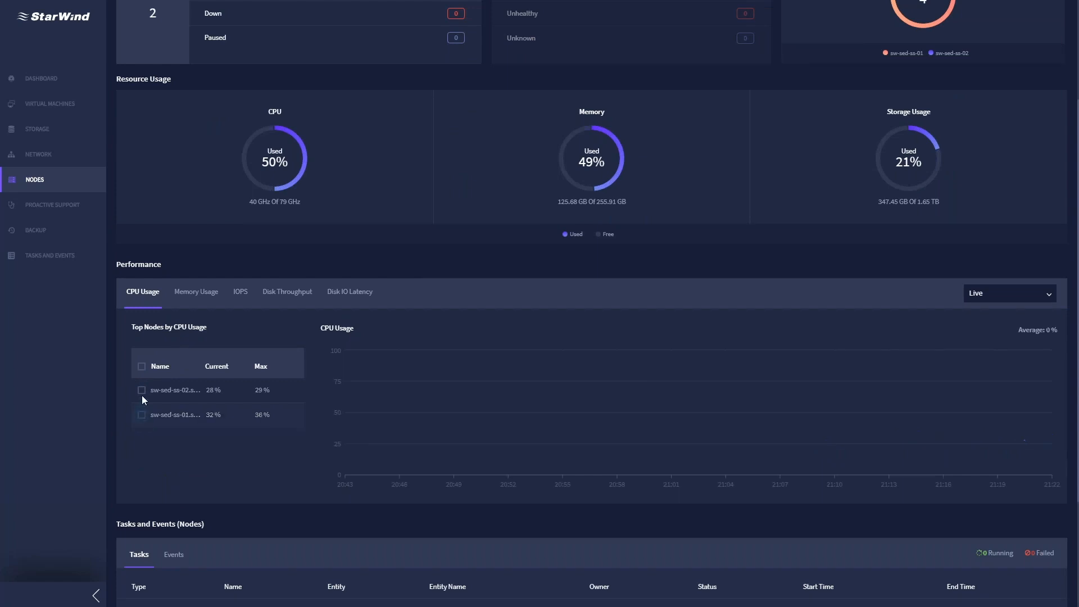
left_click(142, 390)
left_click(142, 415)
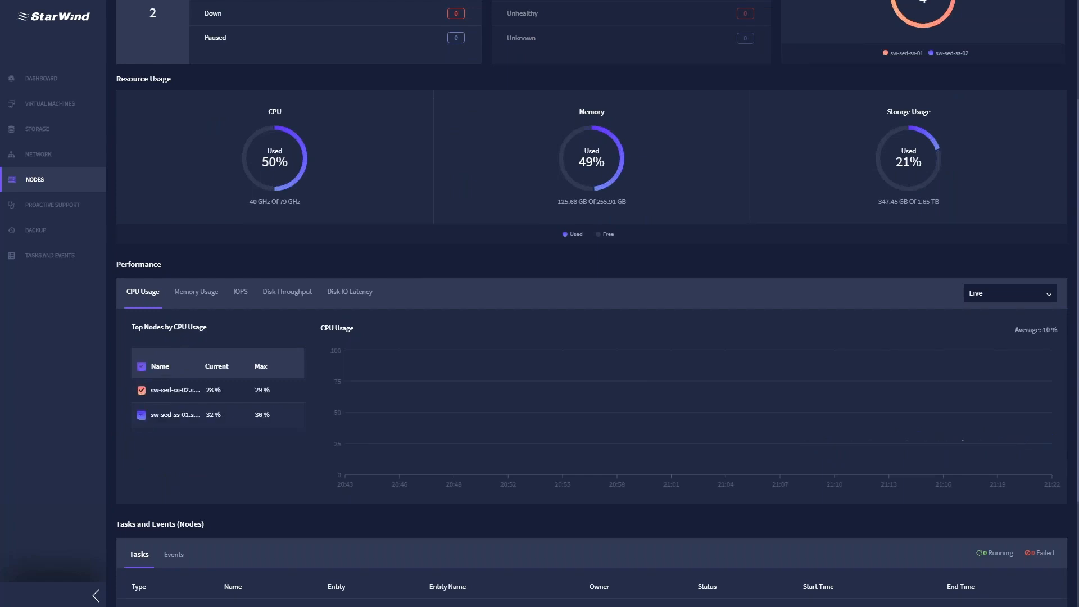
- Step the nodes chart through memory usage, IOPS and disk throughput, keeping the range on Live
left_click(197, 295)
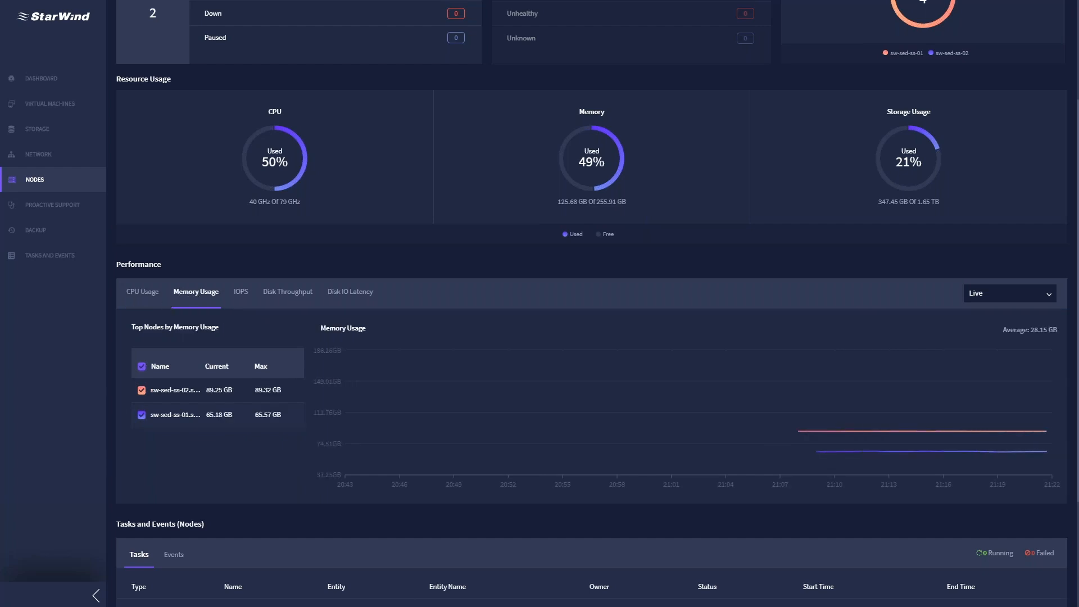
left_click(244, 295)
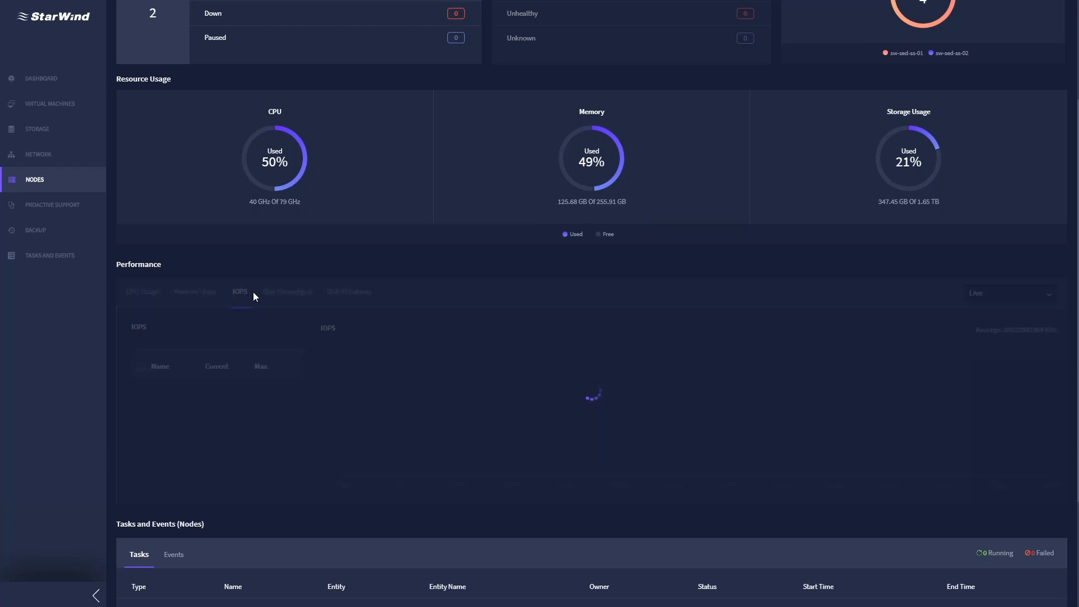
left_click(287, 291)
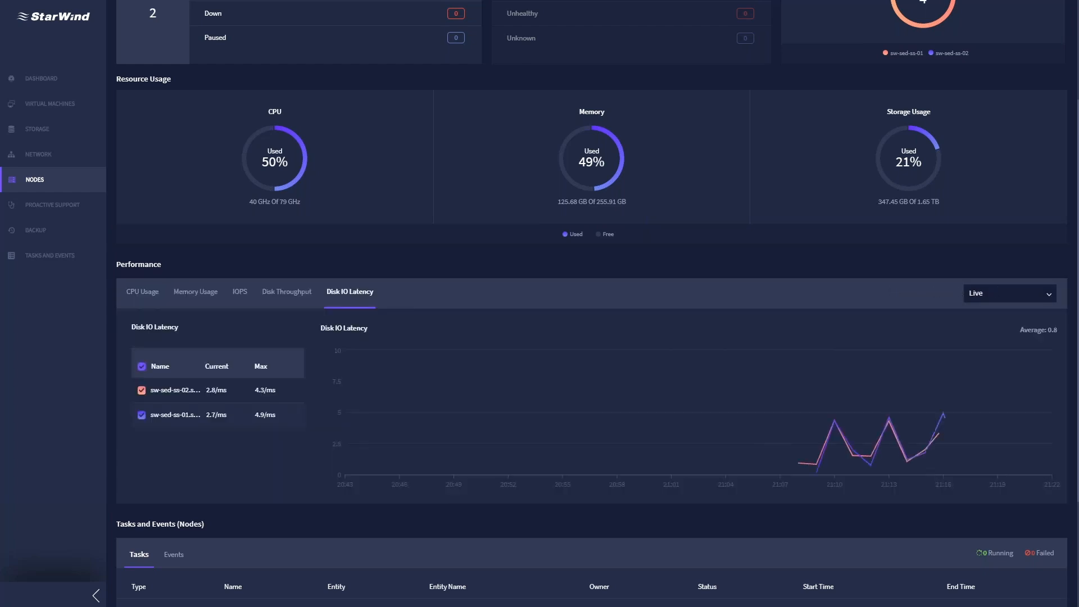
left_click(1000, 293)
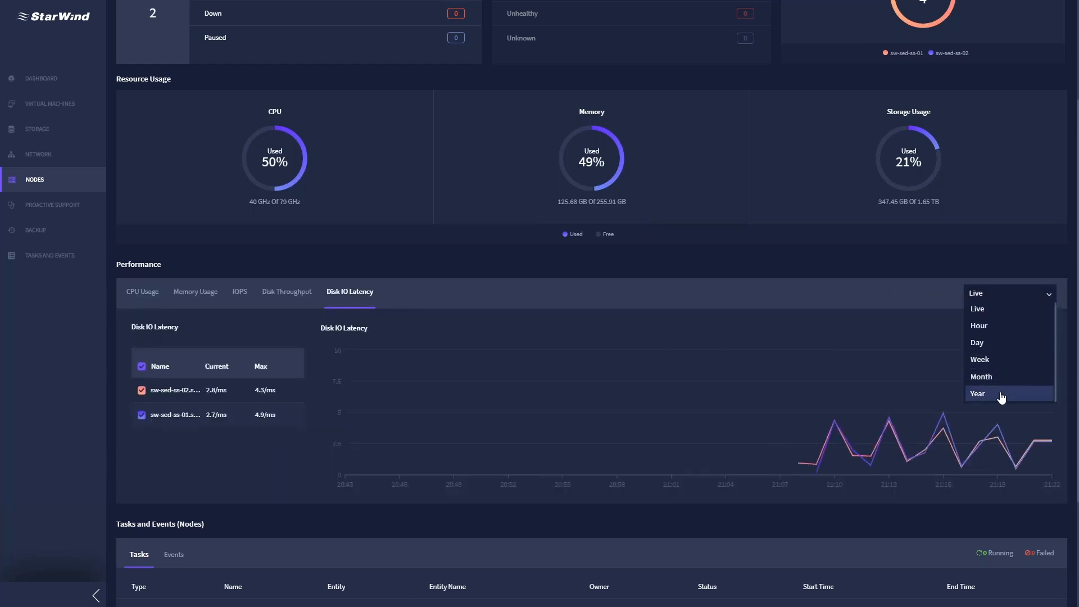
left_click(739, 294)
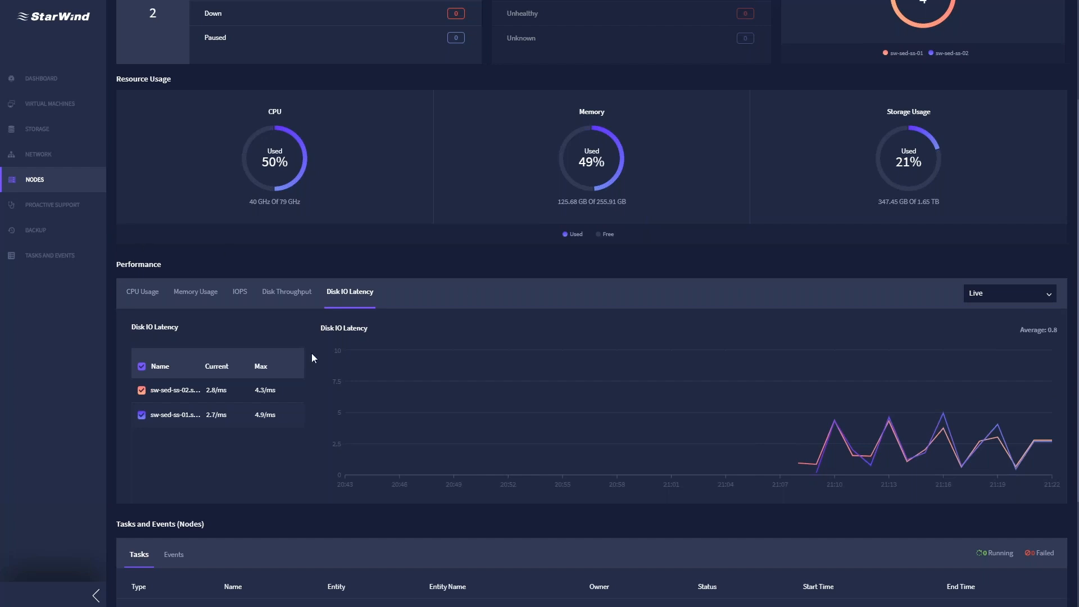
scroll(312, 357, "down", 3)
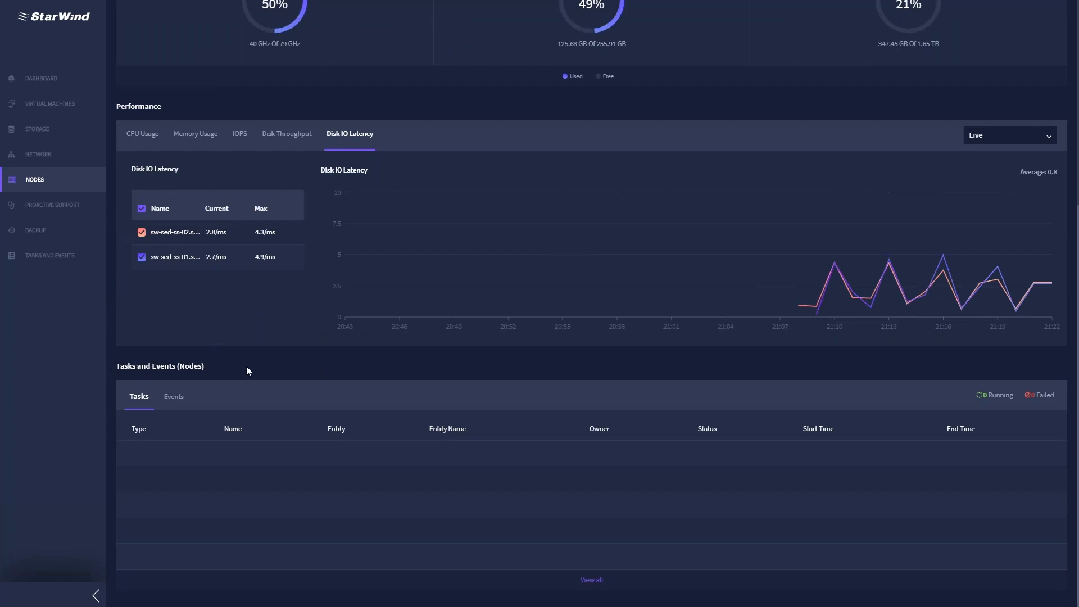
- Open Tasks and Events, select all eight logged events, then go back to the five completed tasks
left_click(53, 257)
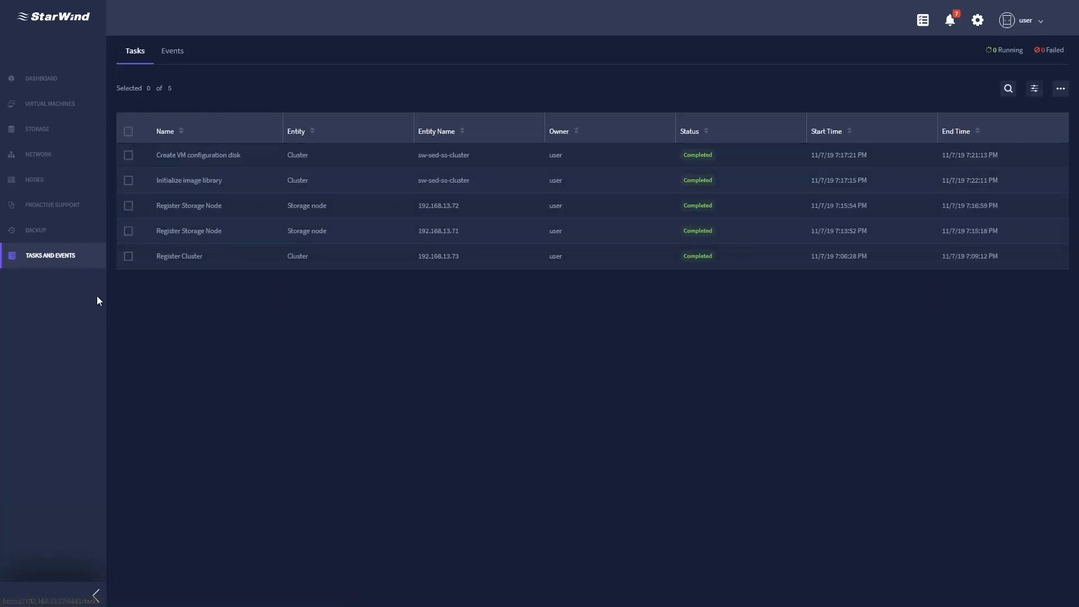
left_click(174, 59)
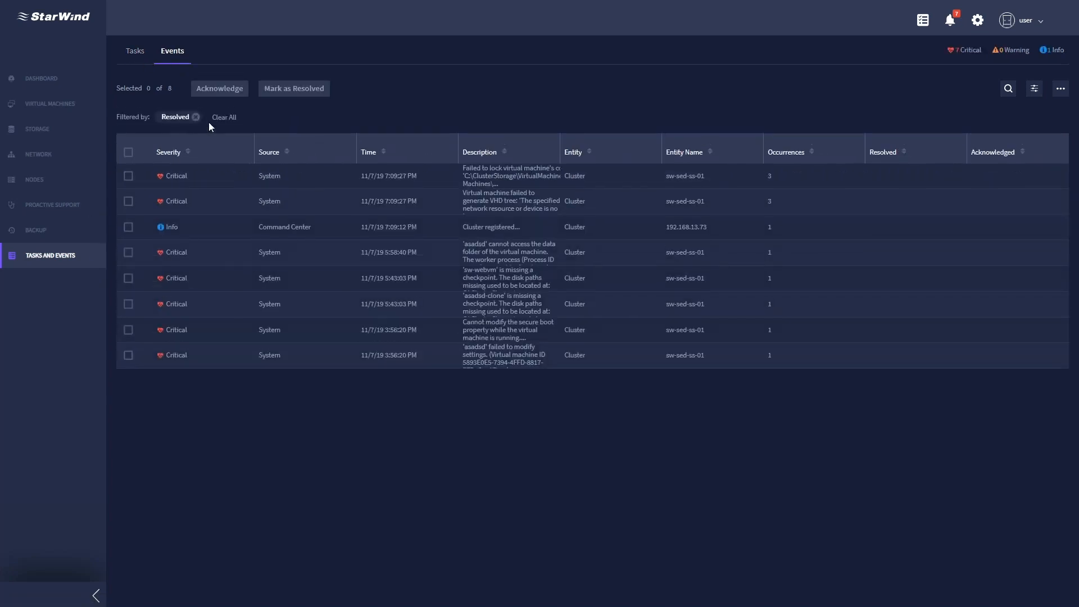
left_click(128, 152)
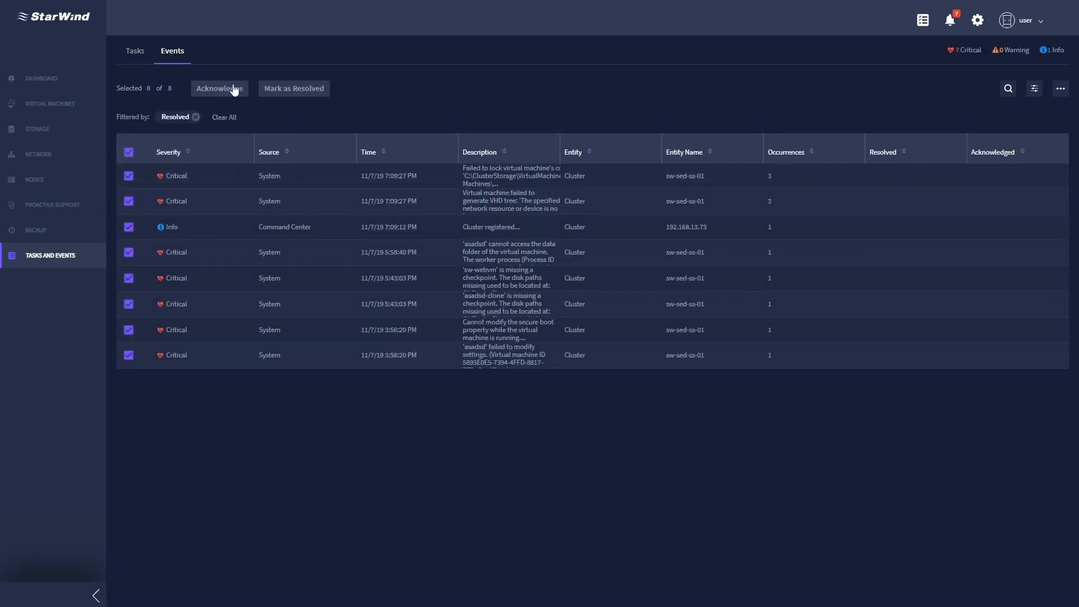
left_click(136, 54)
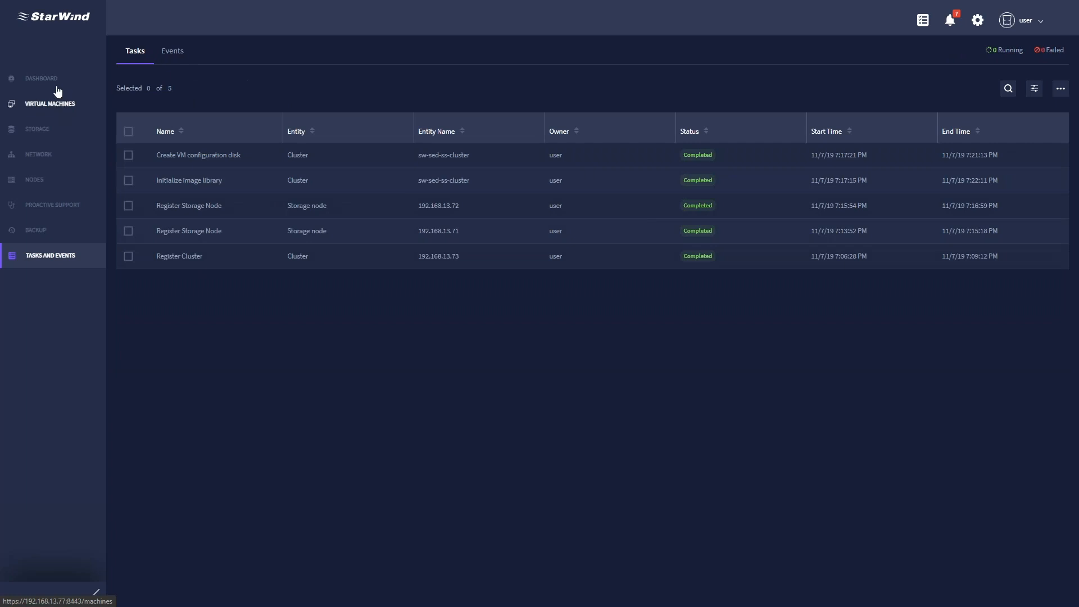
- Open the Virtual Machines Manage tab listing asadsd, sw-sed-mxpms, sw-sed-mxprs and sw-sed-mxprs2
left_click(62, 105)
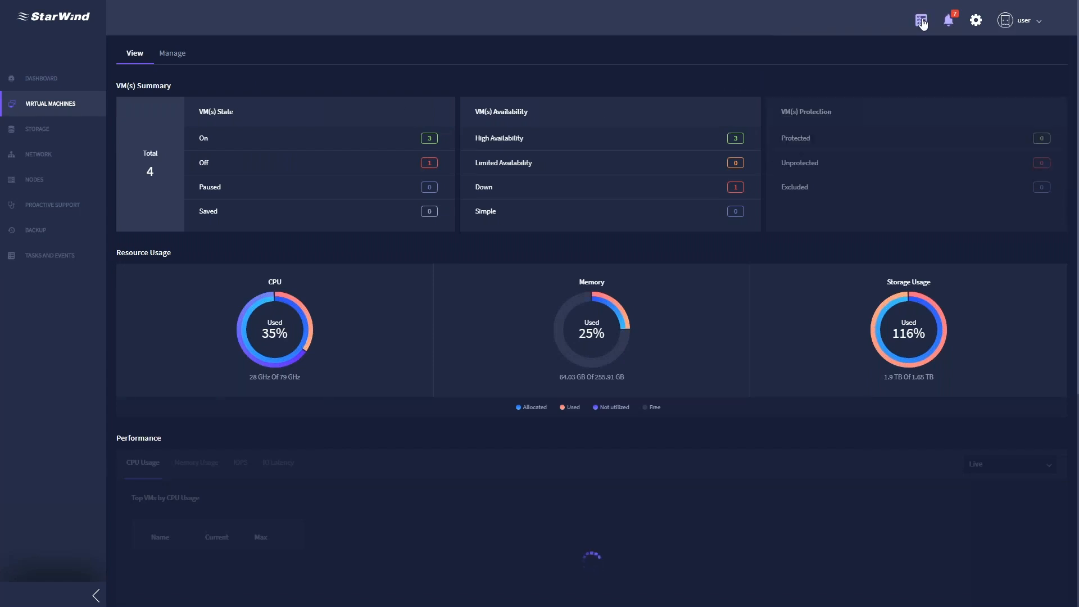
mouse_move(921, 23)
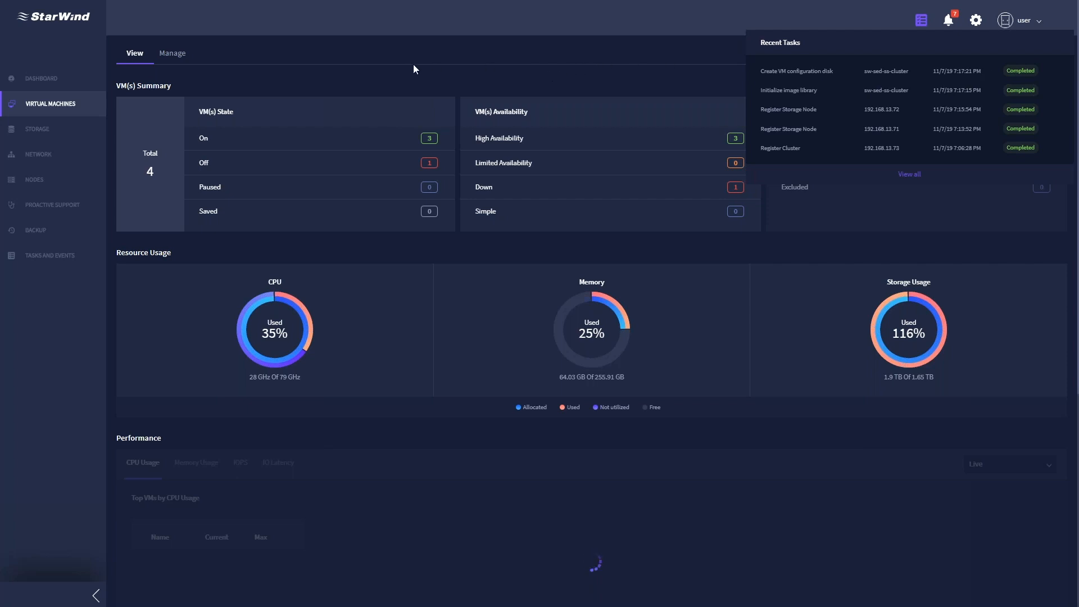
left_click(175, 57)
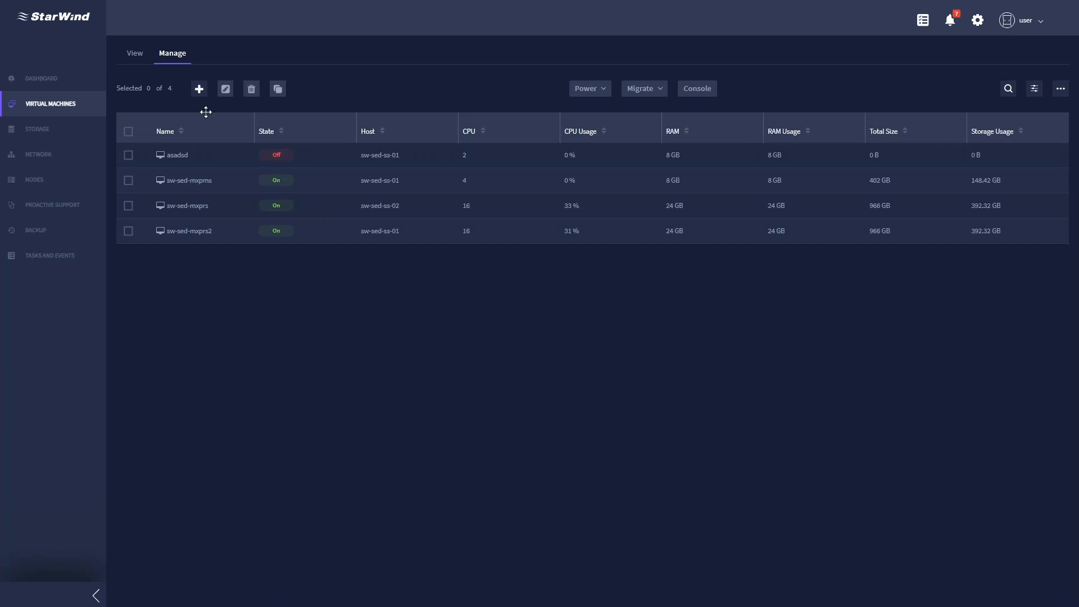
left_click(199, 89)
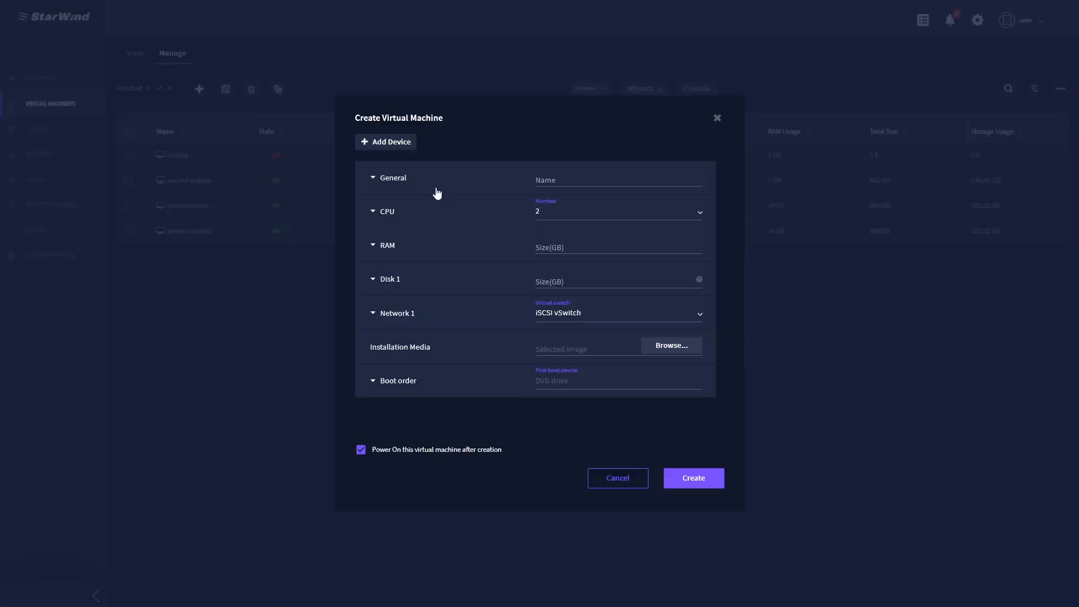
left_click(716, 119)
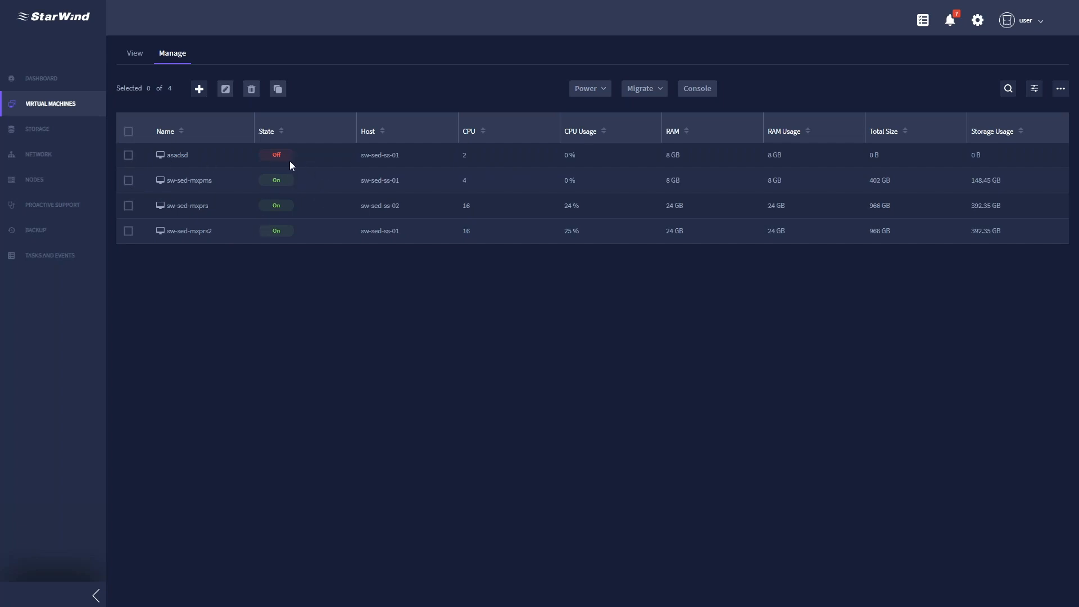
- Start the asadsd VM through Power > Start and confirm it
left_click(129, 156)
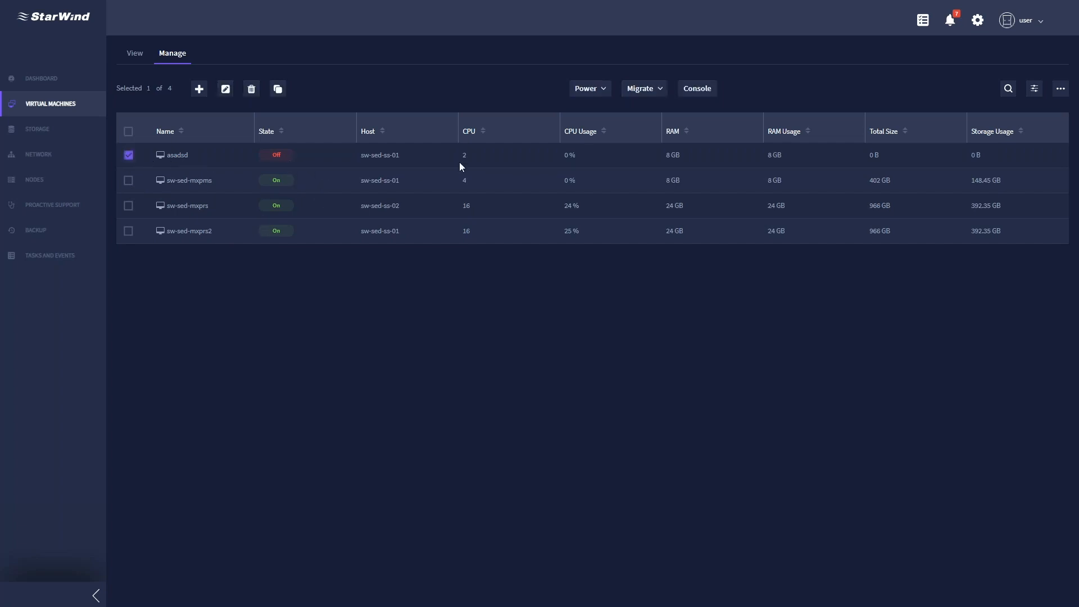
left_click(604, 92)
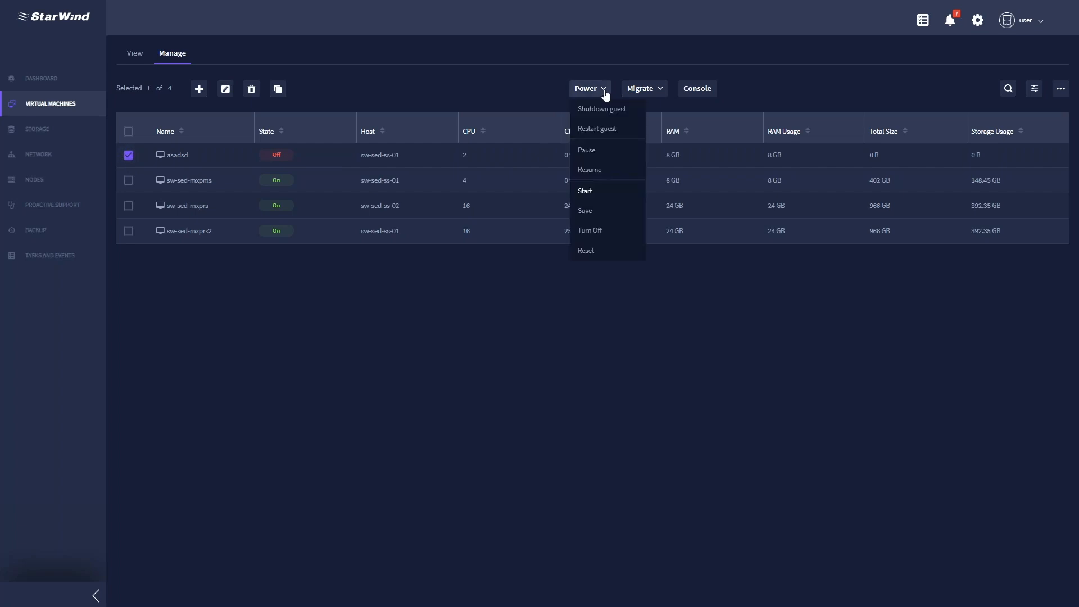
left_click(616, 198)
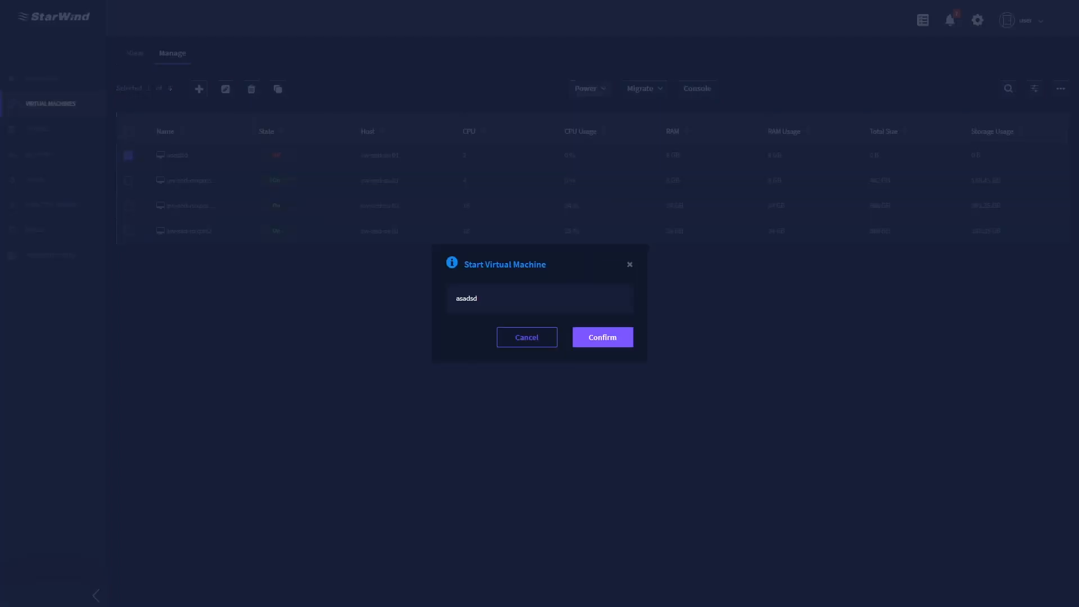
left_click(611, 337)
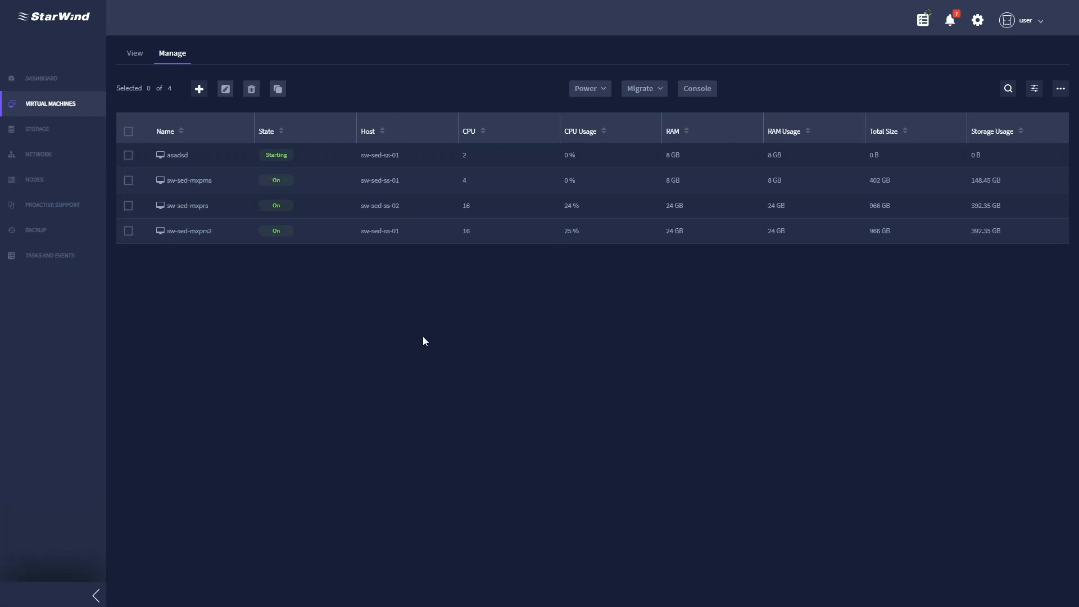
left_click(129, 181)
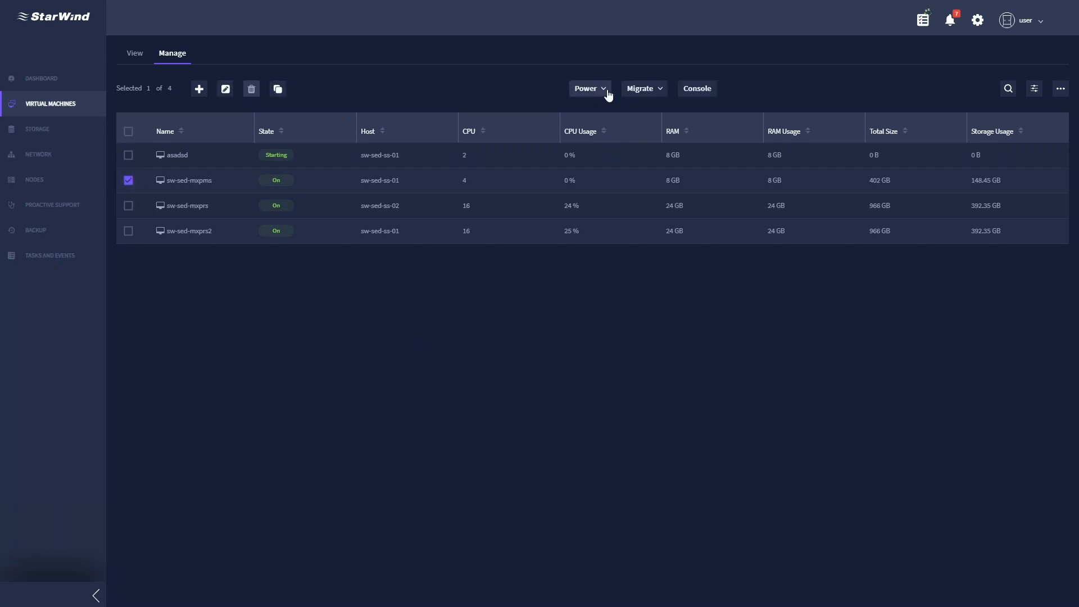
left_click(662, 90)
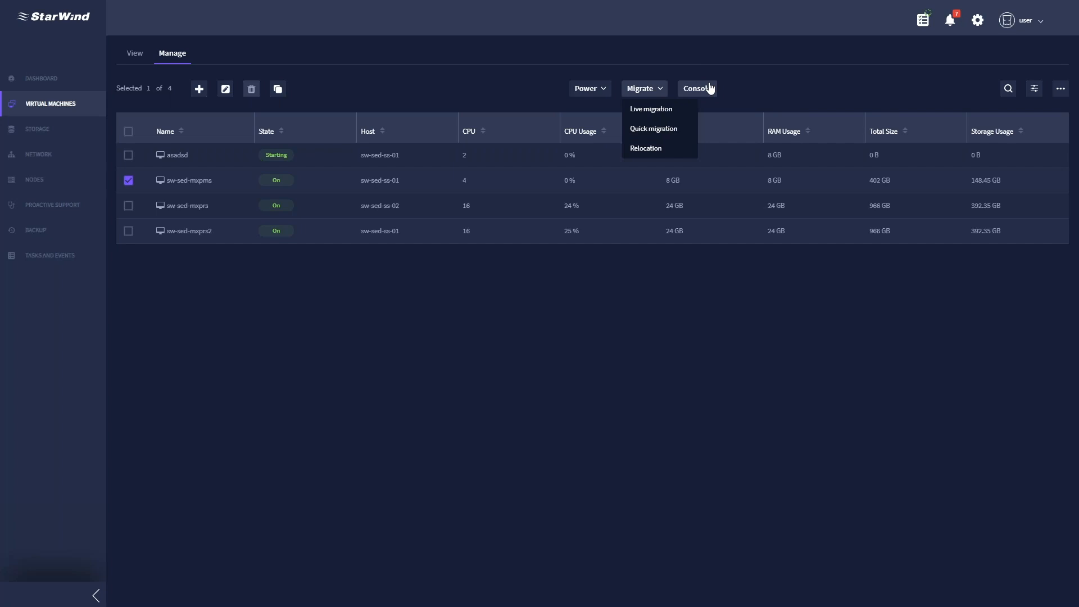
left_click(372, 336)
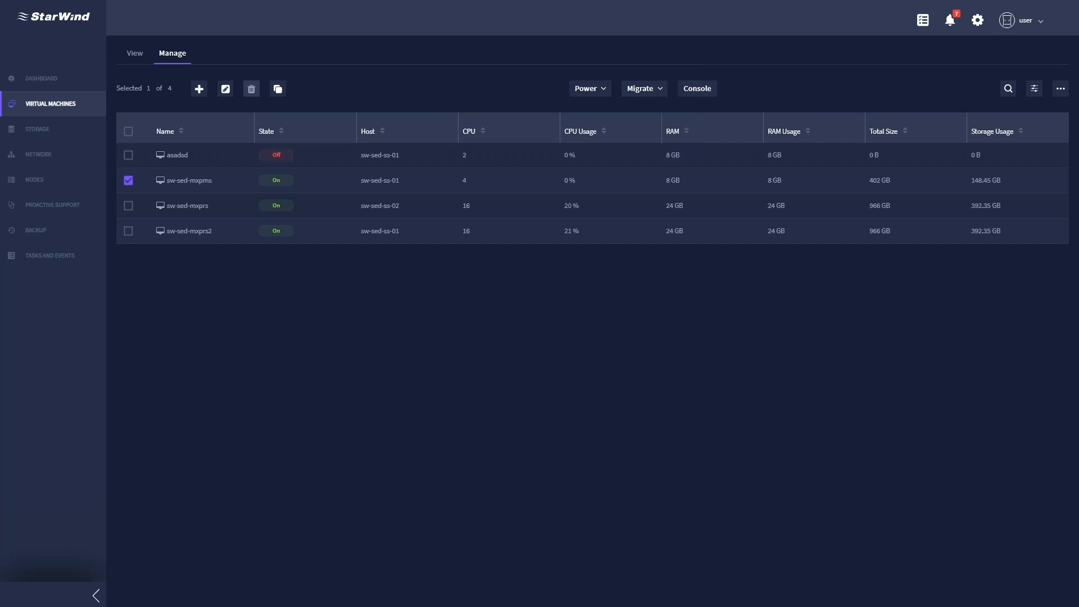
- Begin a new VM named 'test' hosted on sw-sed-ss-01
left_click(199, 89)
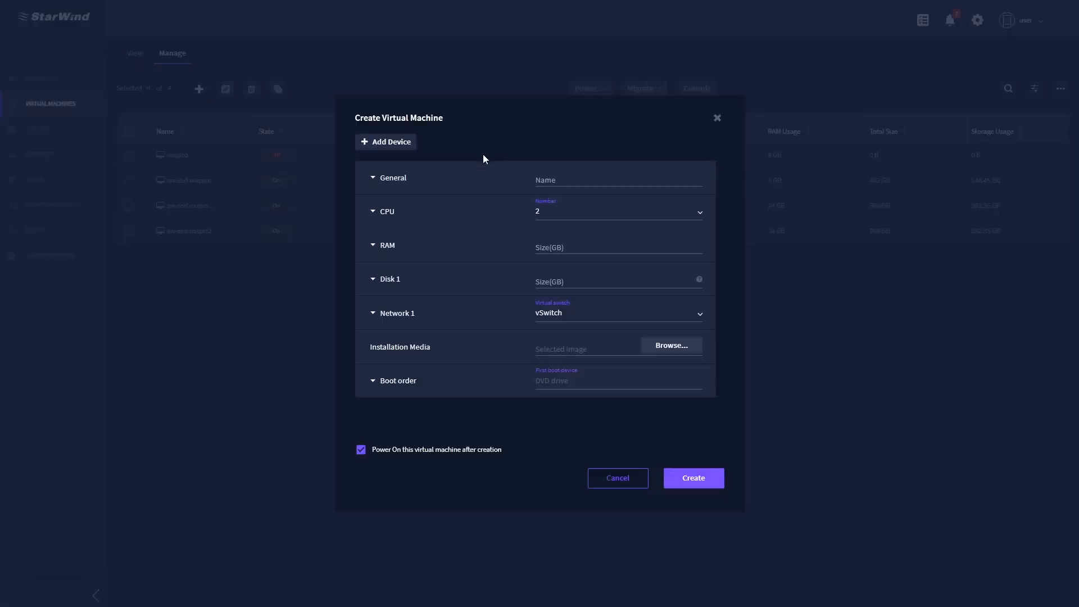
left_click(590, 178)
left_click(358, 186)
left_click(590, 177)
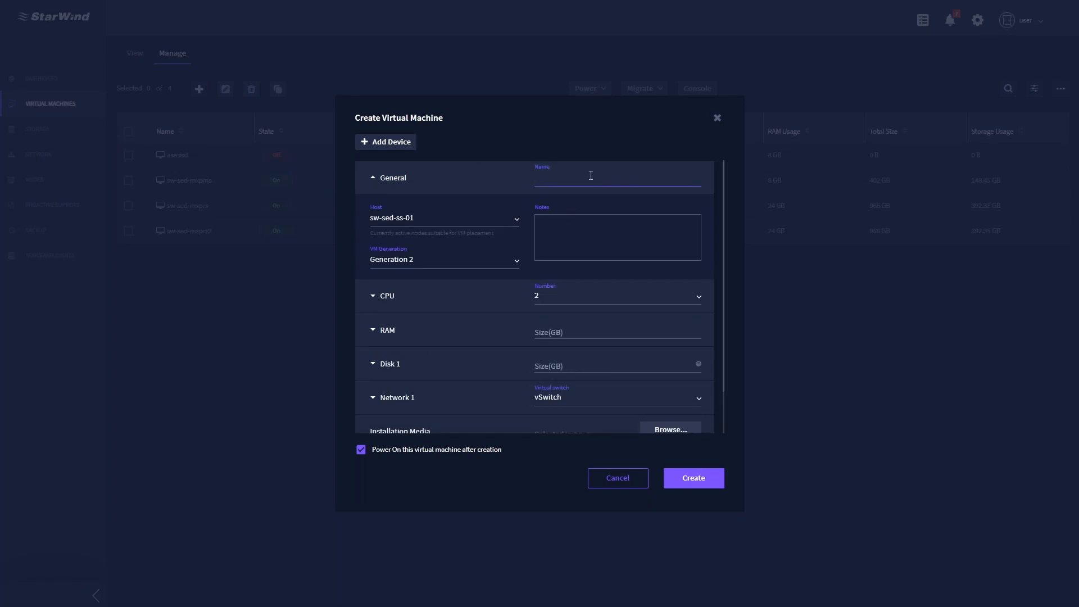
type("test")
left_click(486, 221)
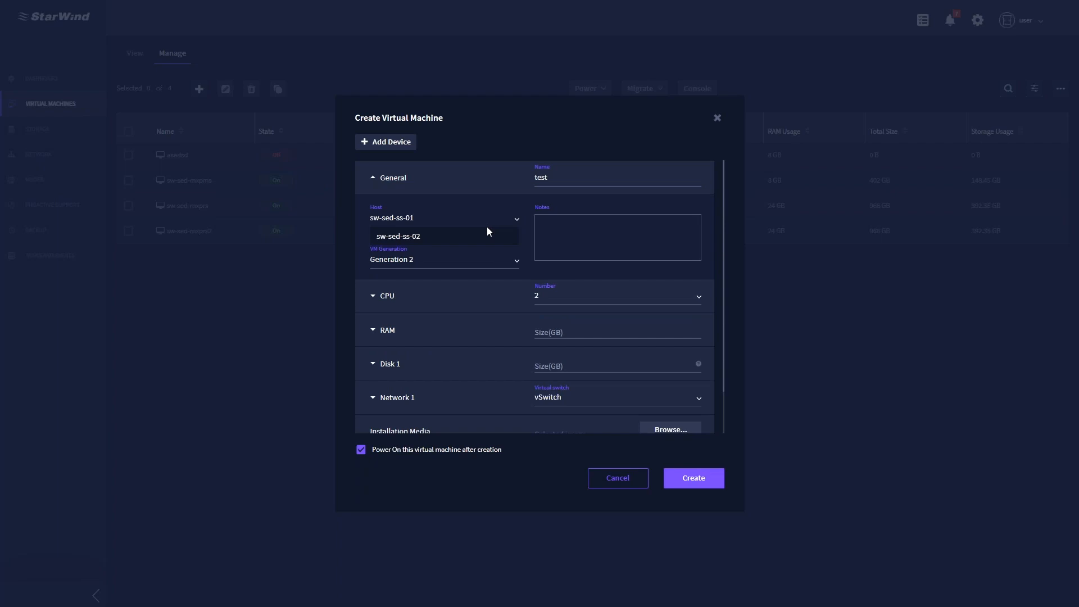
left_click(482, 219)
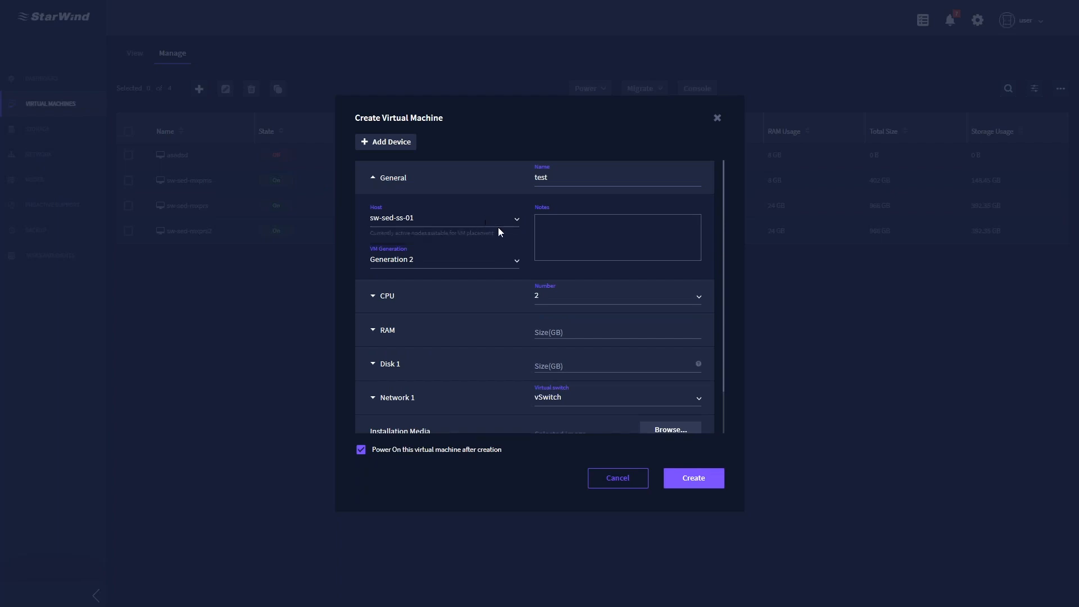
- Keep Generation 2 with 2 CPUs and set the RAM size to 8 GB
scroll(528, 239, "down", 1)
left_click(444, 210)
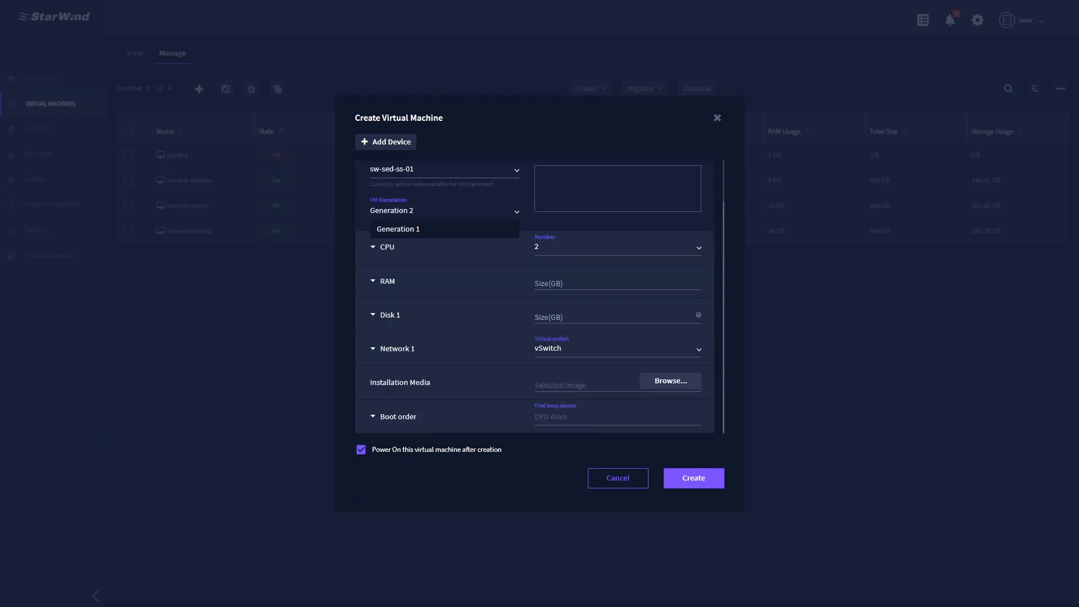
left_click(421, 244)
left_click(390, 248)
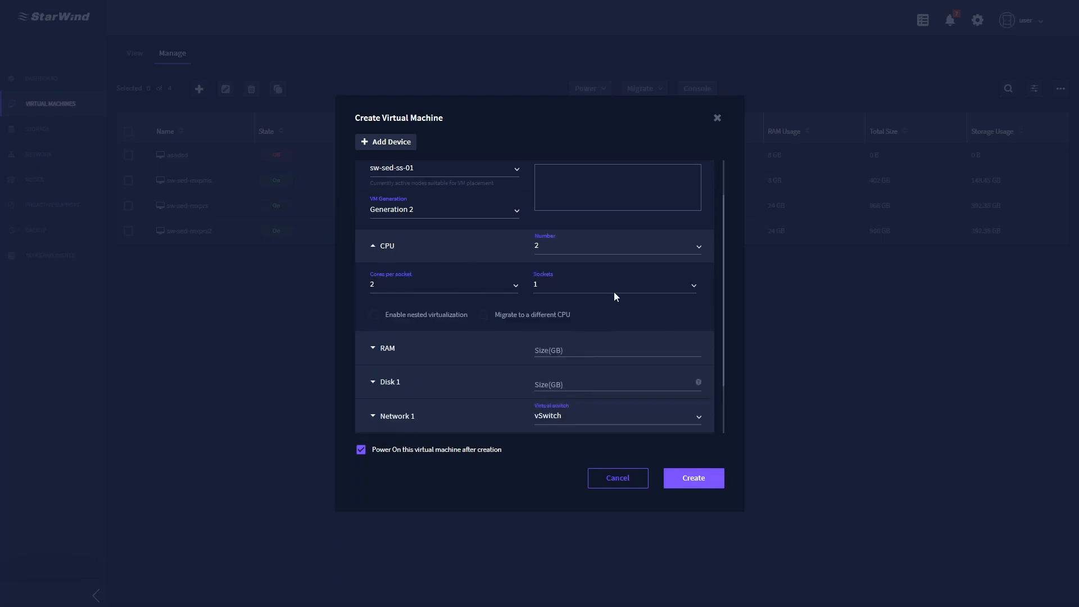
scroll(615, 293, "down", 1)
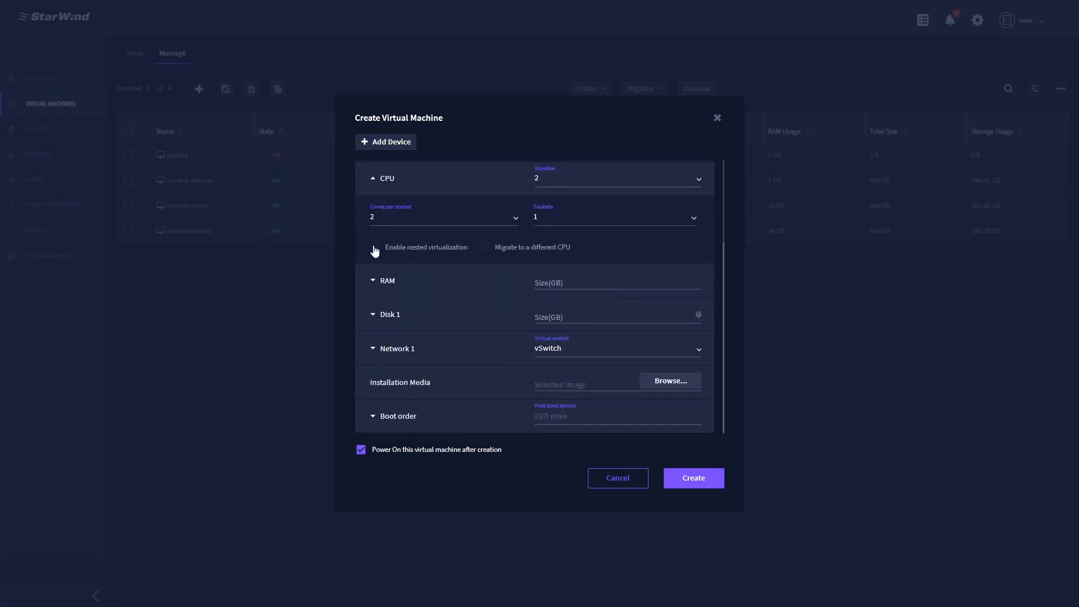
left_click(373, 284)
left_click(606, 246)
type("8")
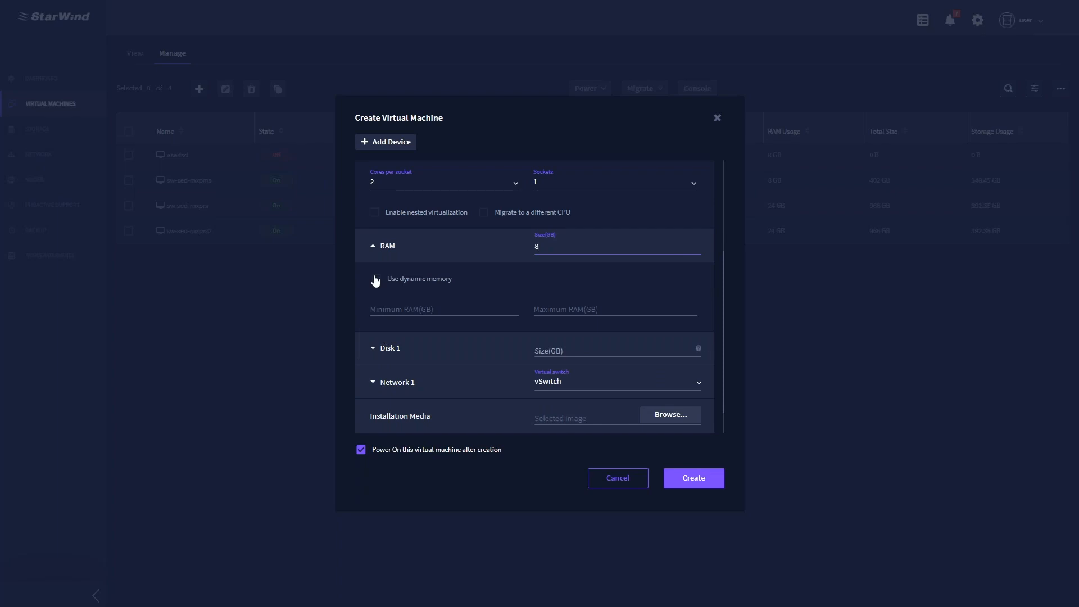
- Expand Disk 1 and set its size to 30 GB
left_click(371, 350)
scroll(440, 304, "down", 3)
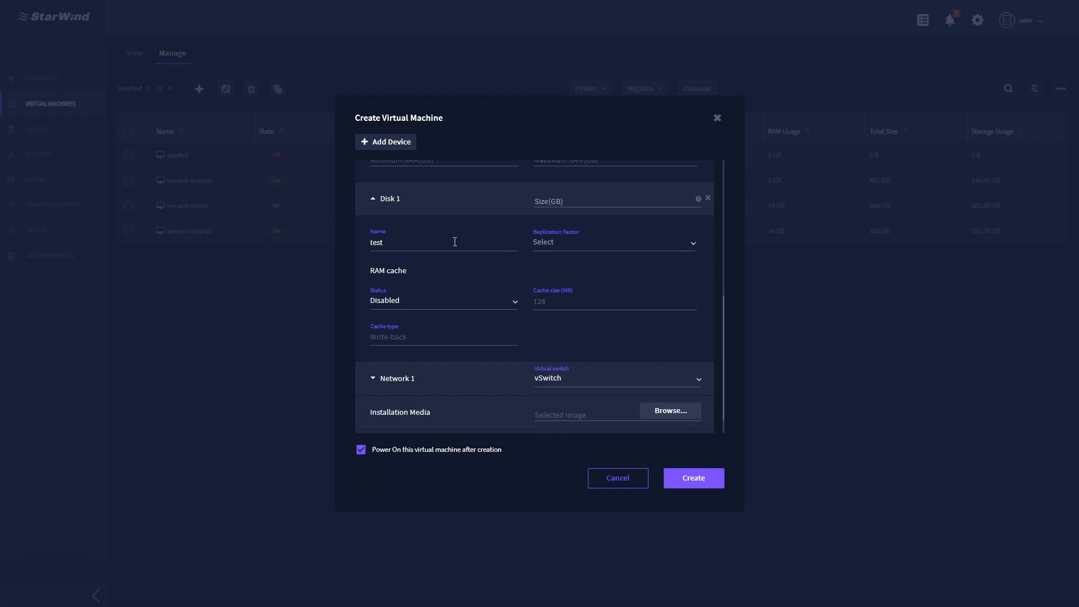
left_click(586, 200)
type("30")
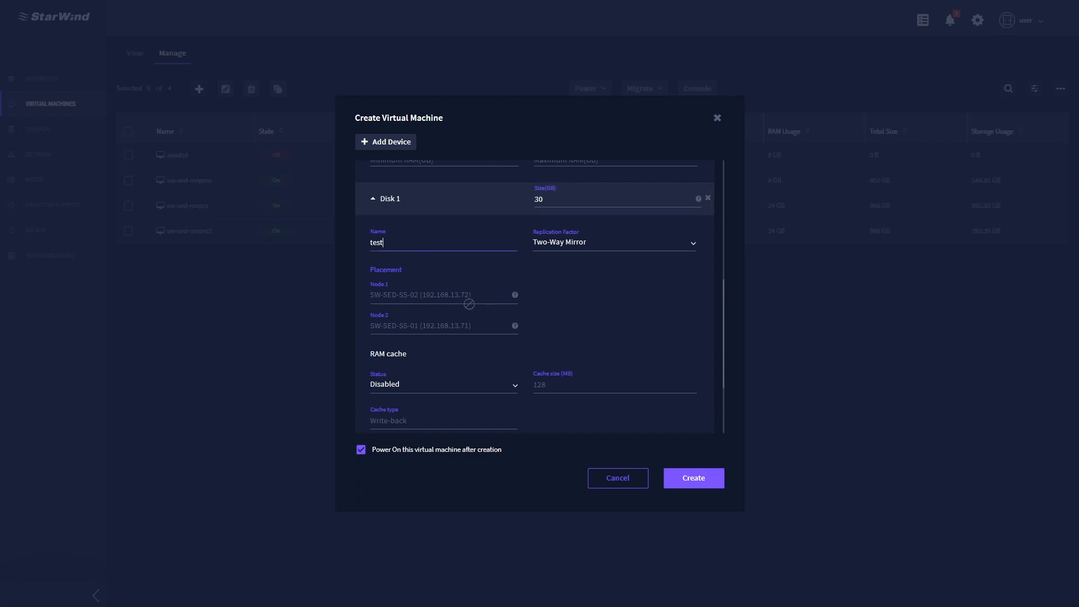
- Keep RAM cache Disabled and Two-Way Mirror replication, then expand Network 1's settings
scroll(402, 222, "down", 2)
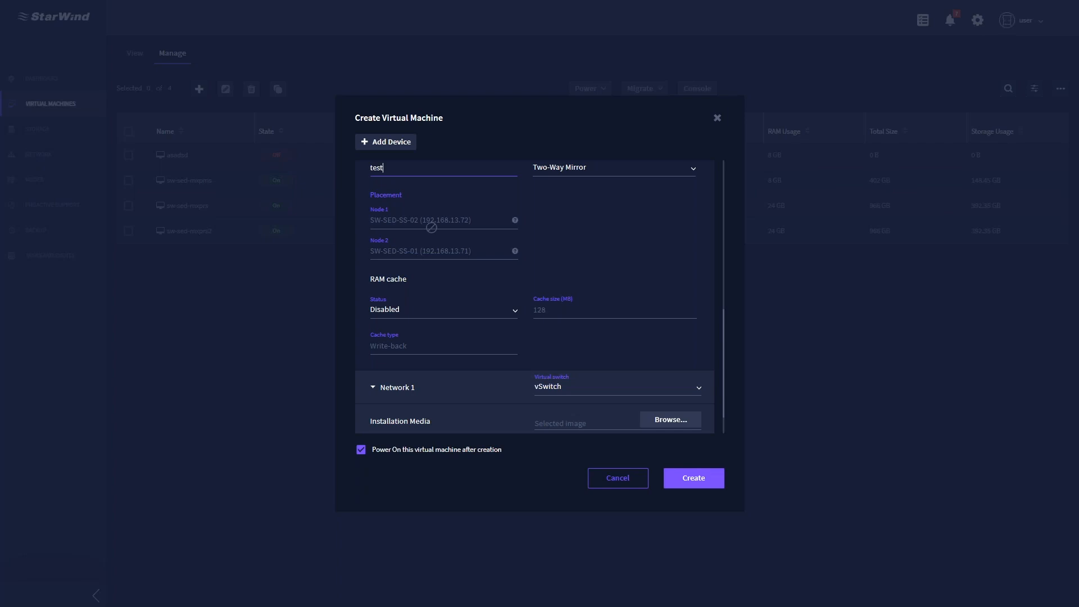
left_click(415, 313)
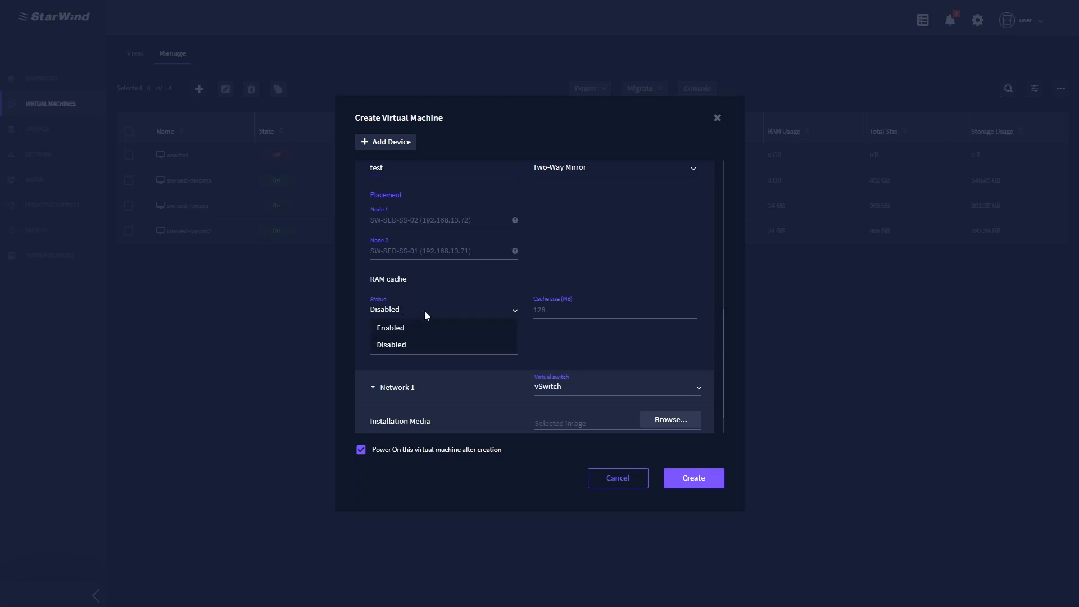
left_click(430, 344)
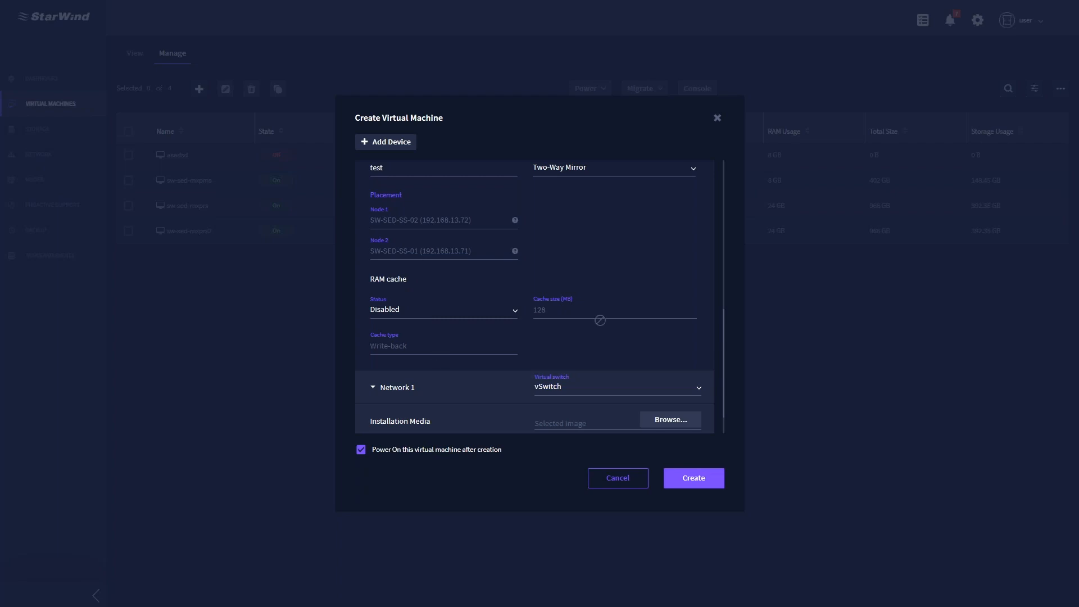
scroll(599, 320, "up", 1)
left_click(636, 242)
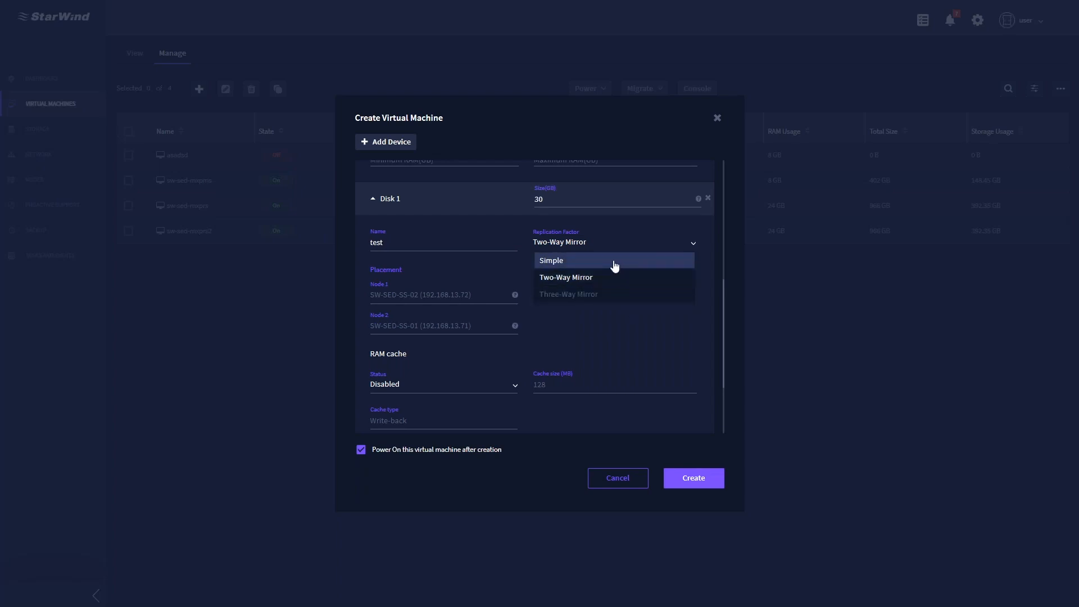
left_click(602, 328)
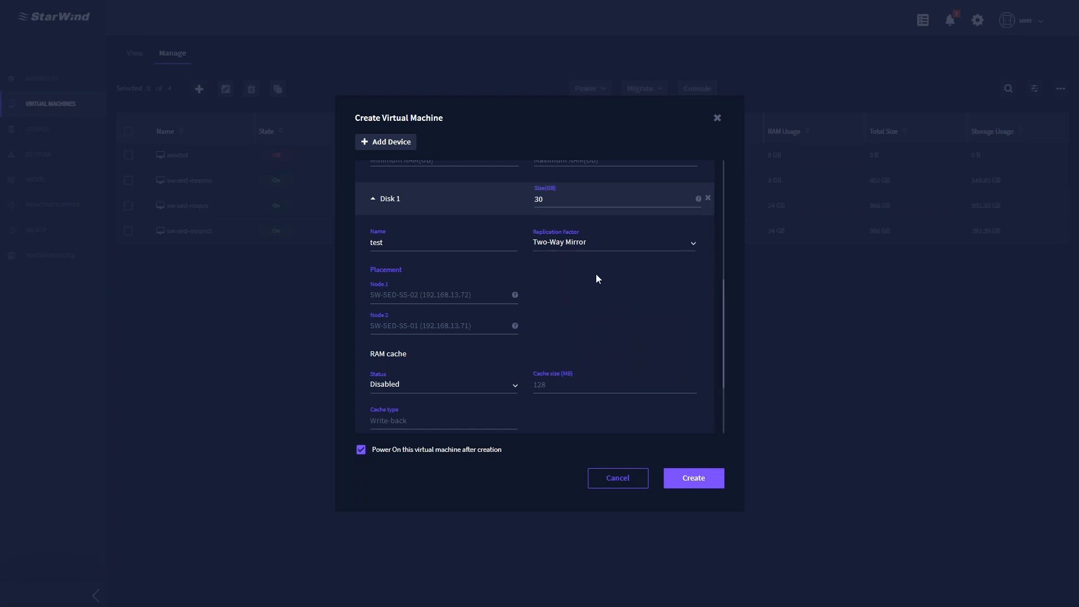
scroll(598, 278, "down", 2)
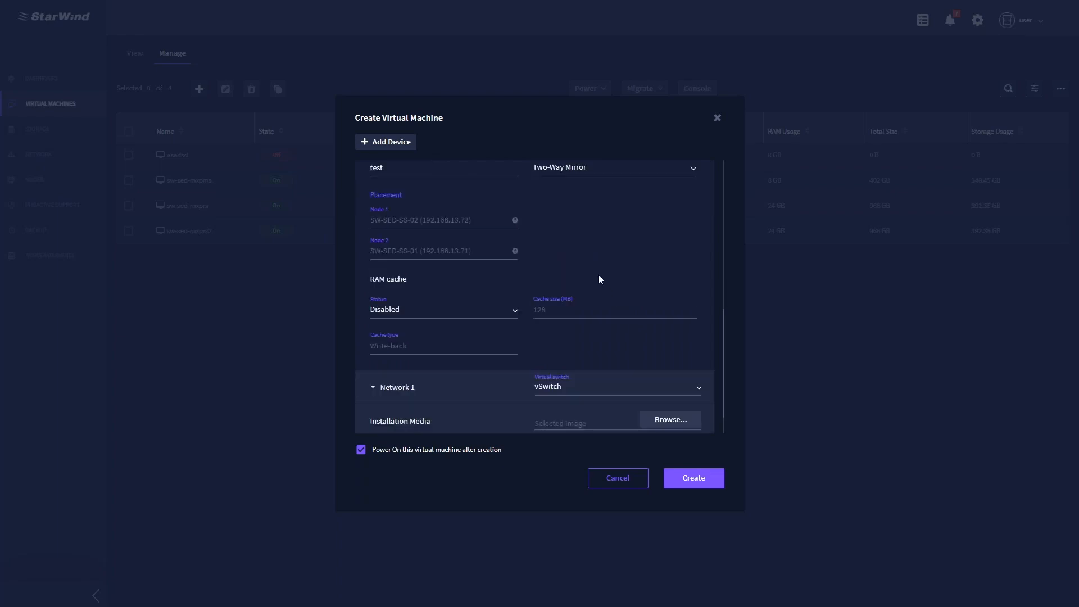
scroll(598, 279, "down", 1)
left_click(373, 350)
scroll(509, 316, "down", 2)
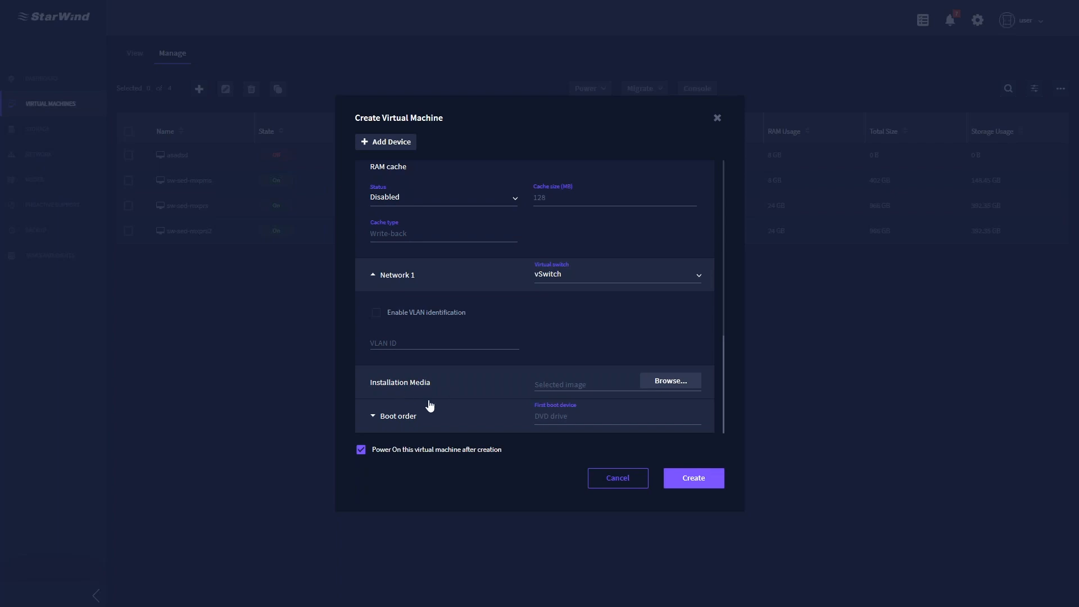
- Skip choosing an ISO, check the DVD-first boot order, and create the VM 'test'
left_click(671, 384)
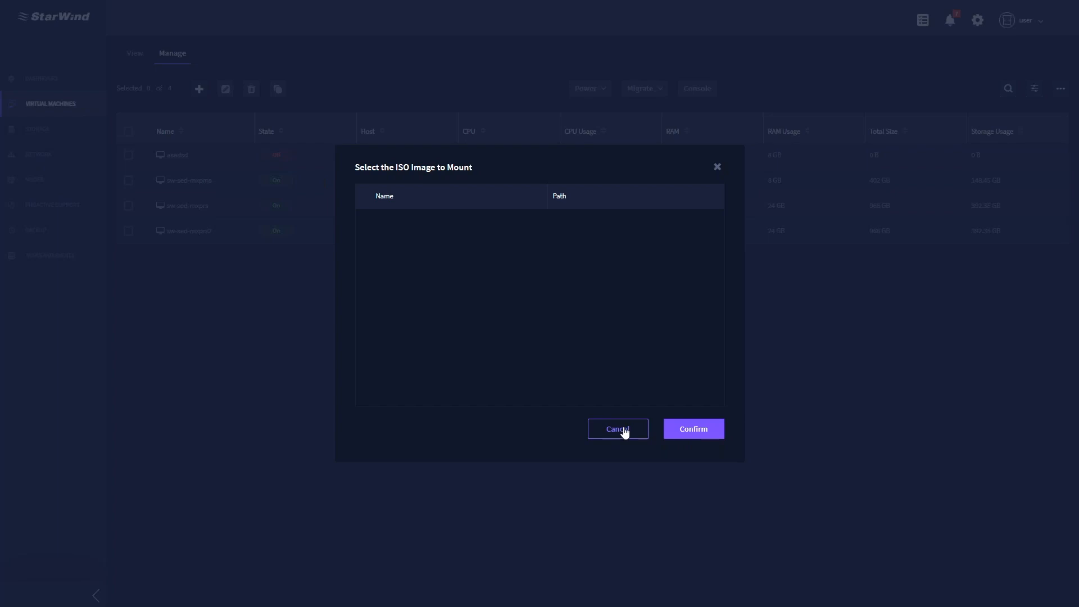
left_click(618, 429)
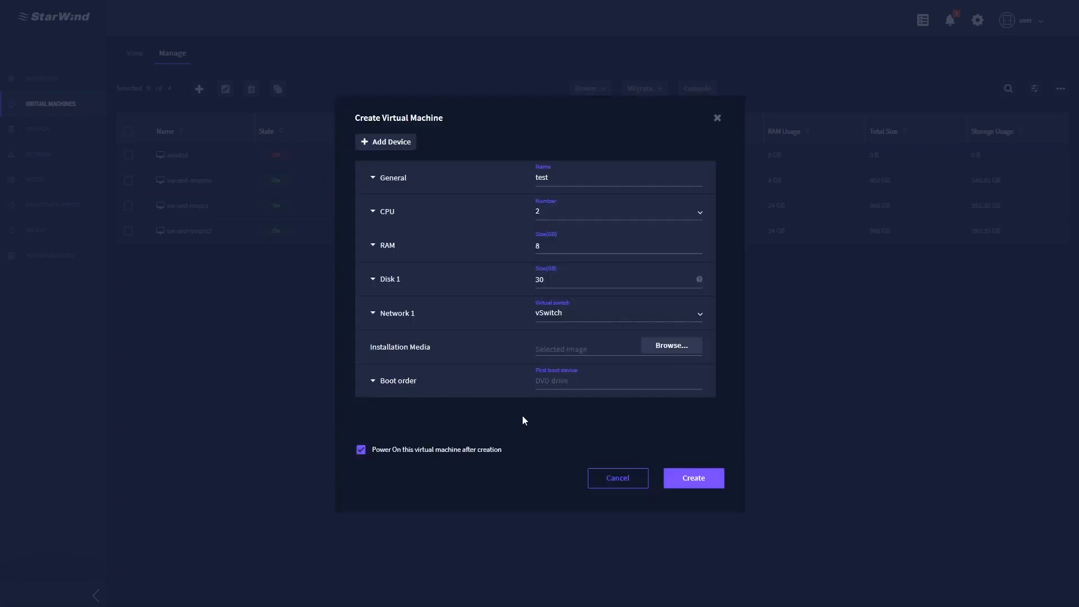
left_click(377, 388)
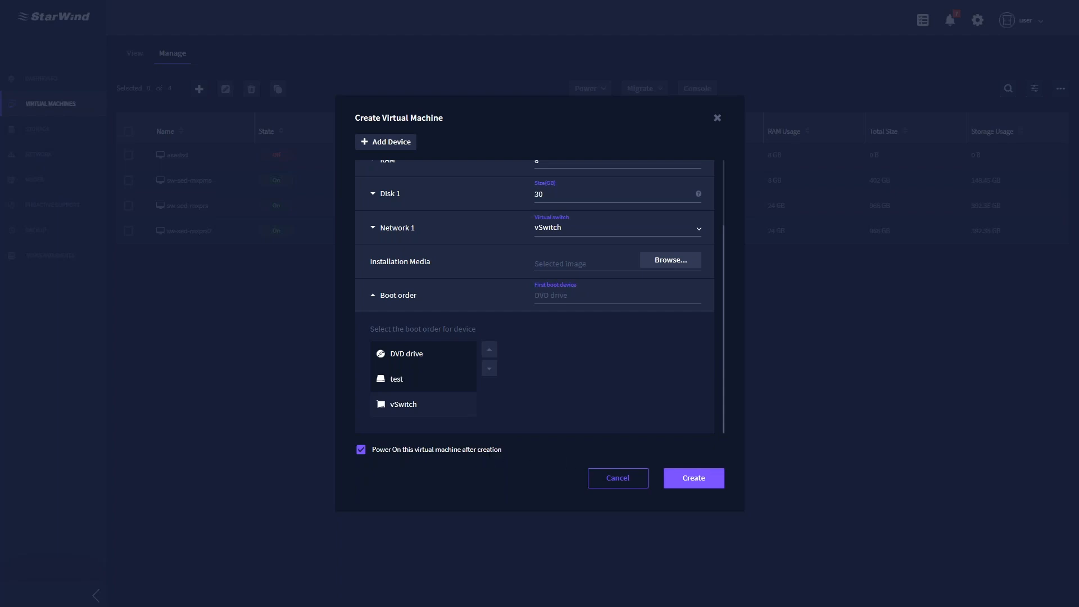
left_click(707, 479)
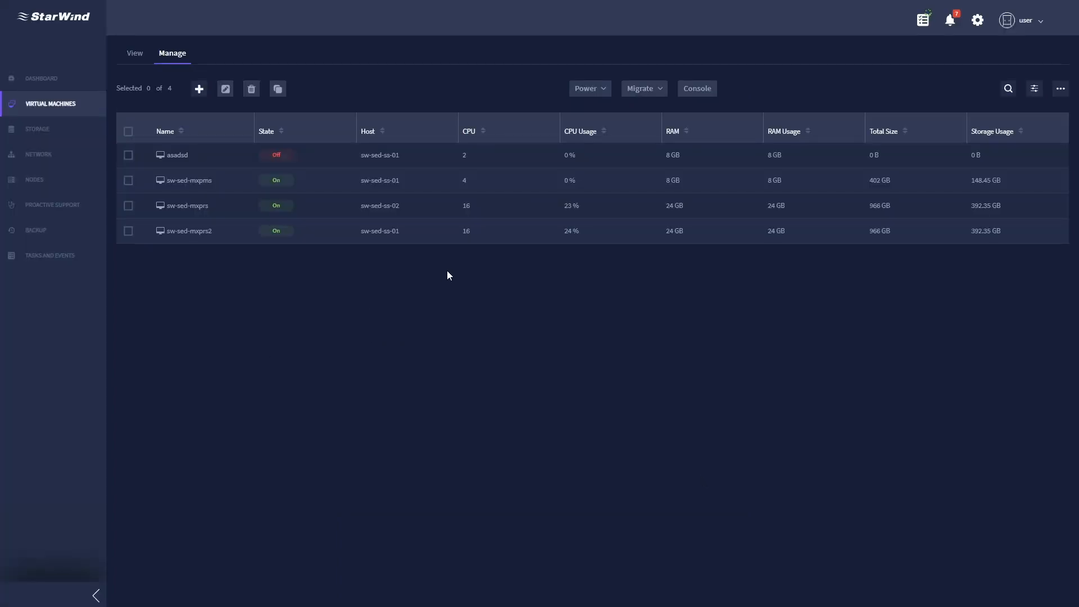
- Check the test VM creation task, open a console to sw-sed-mxpms, then recheck Recent Tasks
left_click(920, 27)
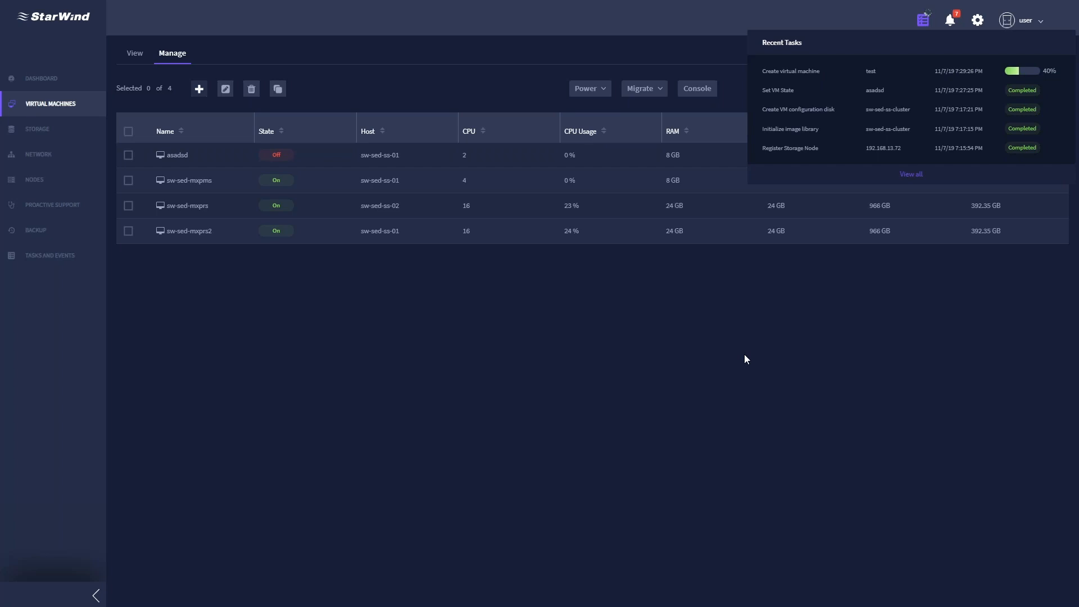
left_click(744, 354)
left_click(127, 181)
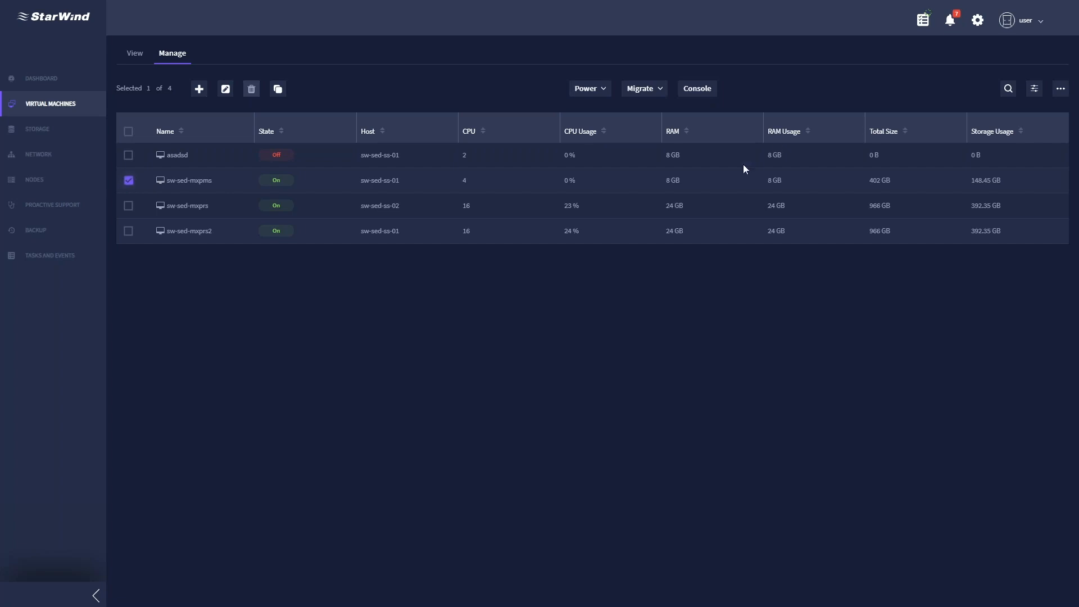
left_click(700, 91)
left_click(923, 22)
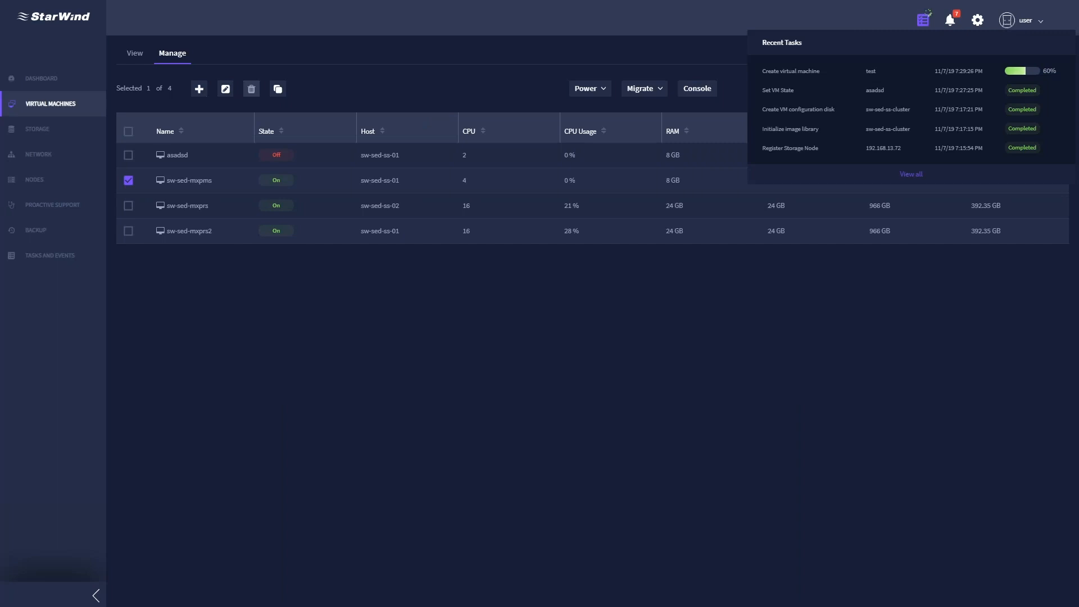
left_click(924, 24)
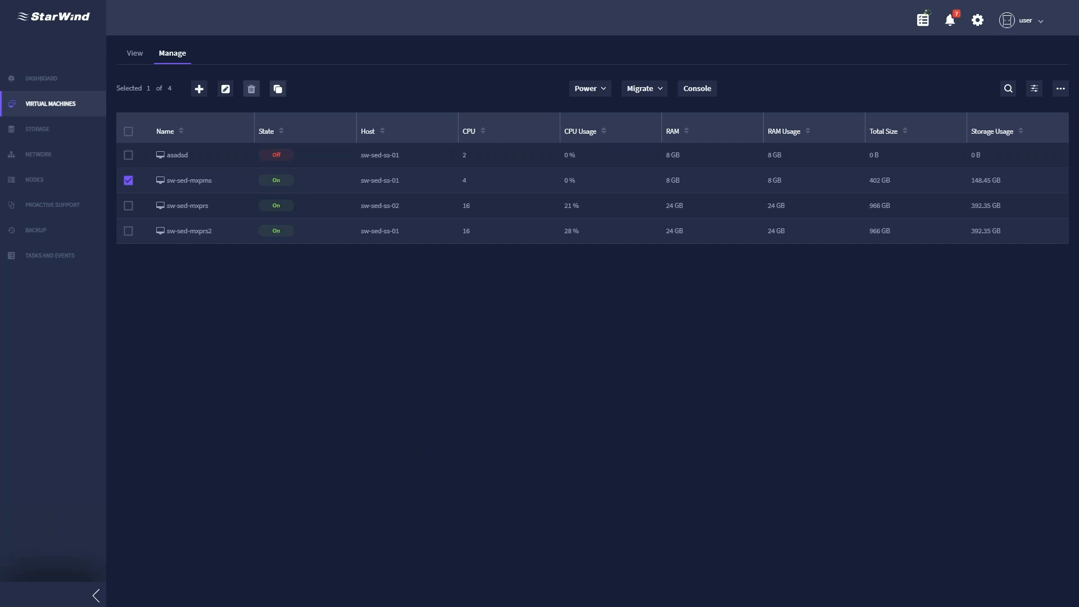
- Clone sw-sed-mxpms as sw-sed-mxpms-clone and check the clone task's progress
left_click(278, 88)
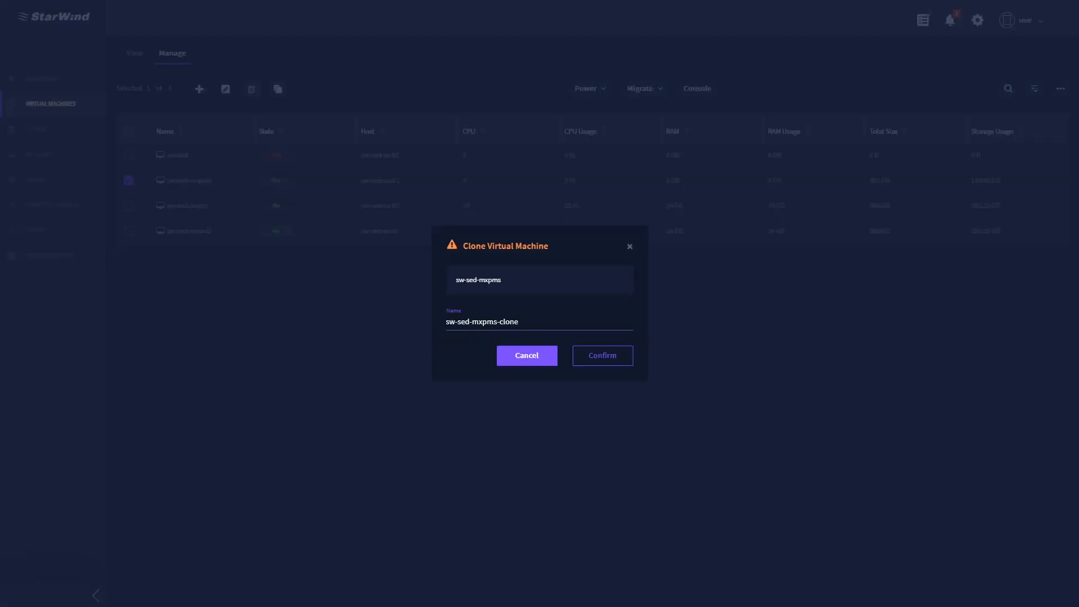
left_click(621, 363)
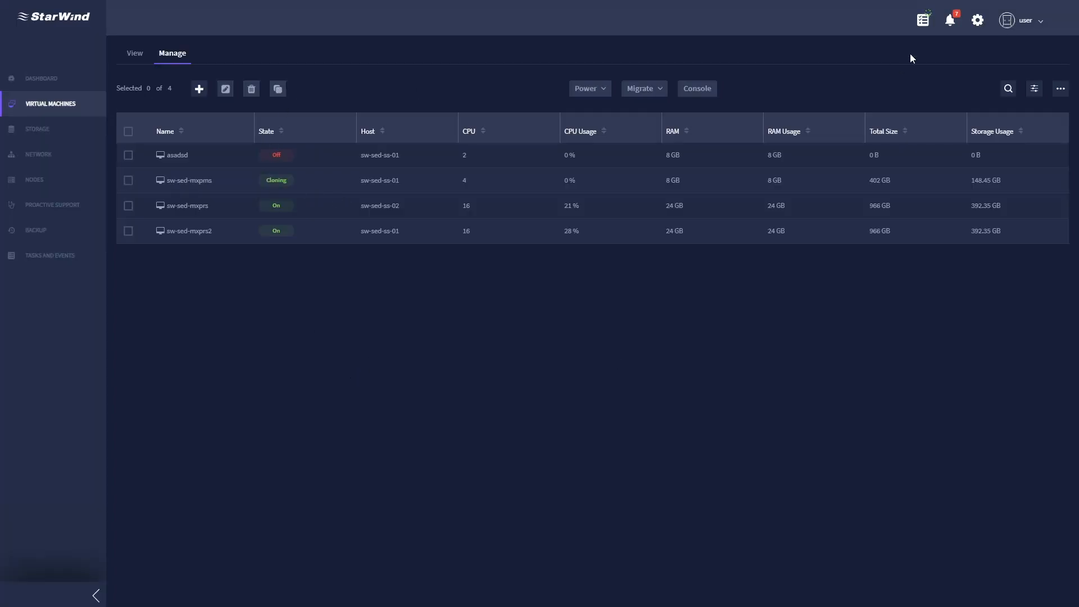
left_click(923, 24)
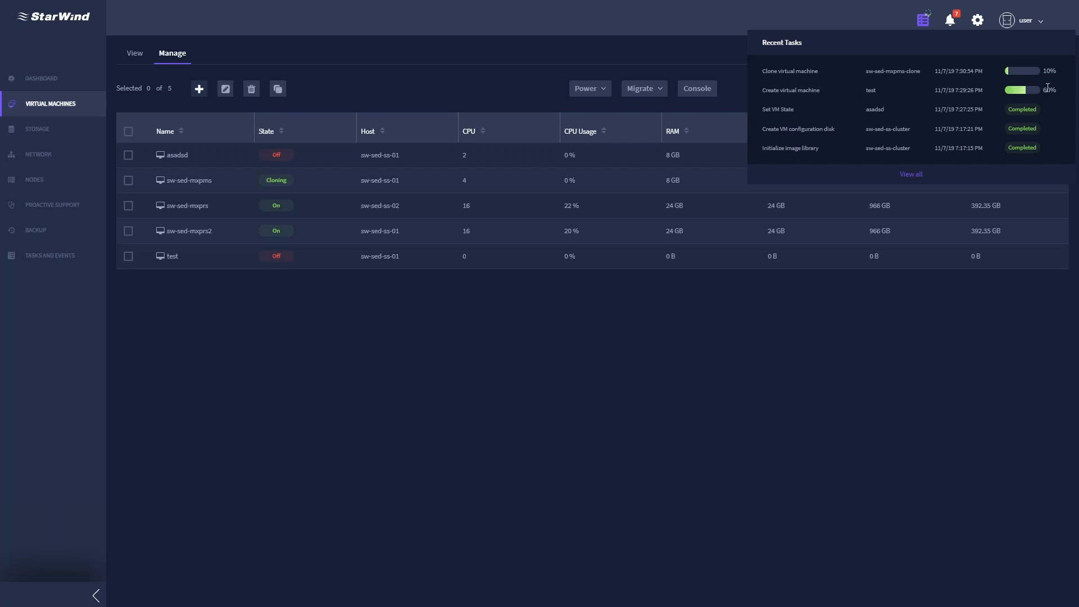
left_click(489, 354)
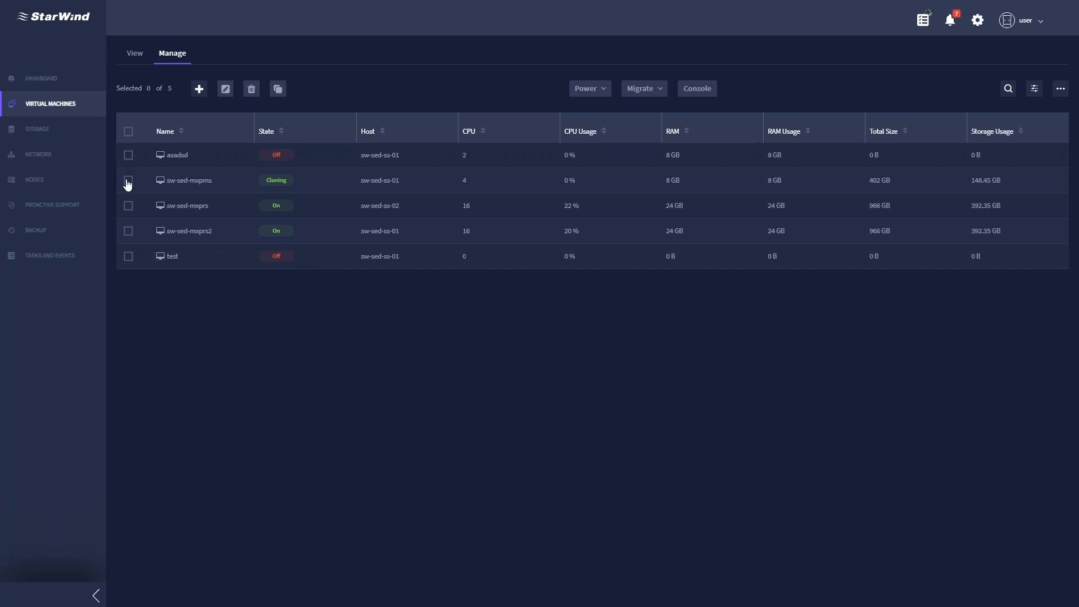
- Live-migrate sw-sed-mxprs from sw-sed-ss-02 to host sw-sed-ss-01
left_click(128, 207)
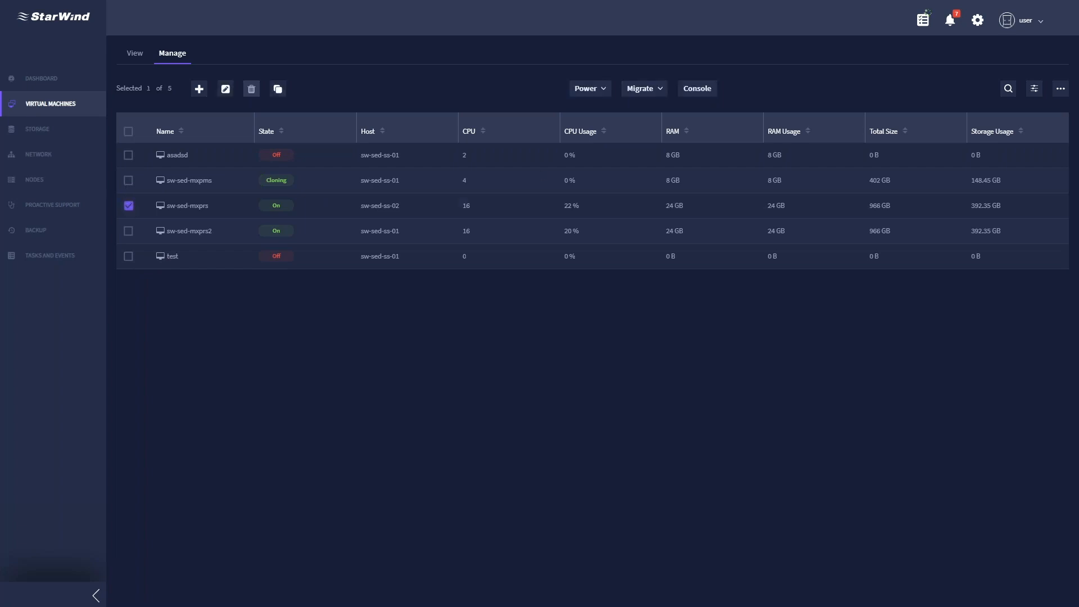
left_click(658, 91)
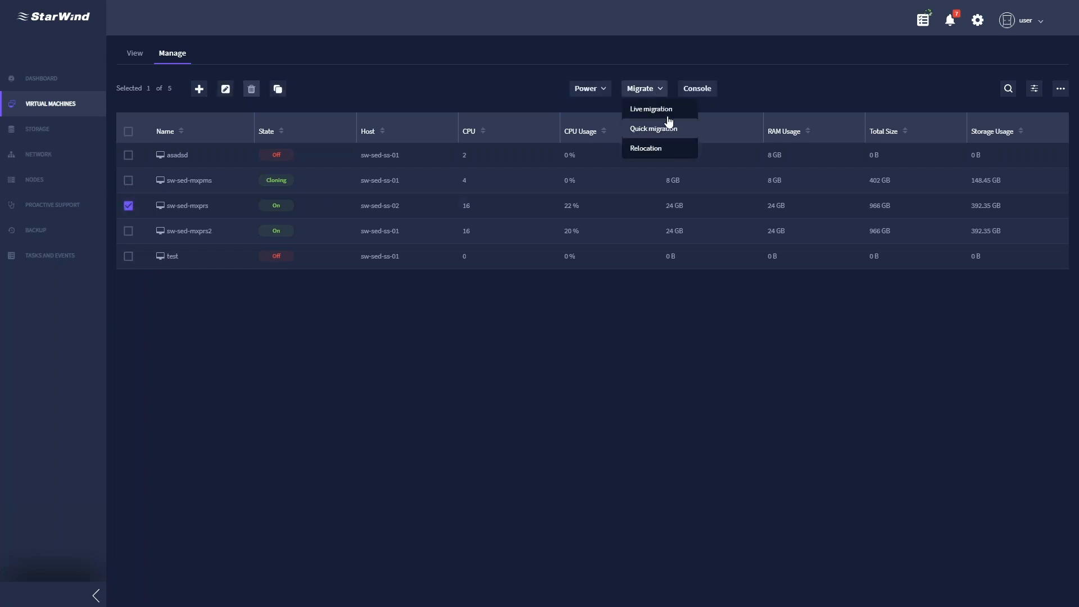
left_click(669, 115)
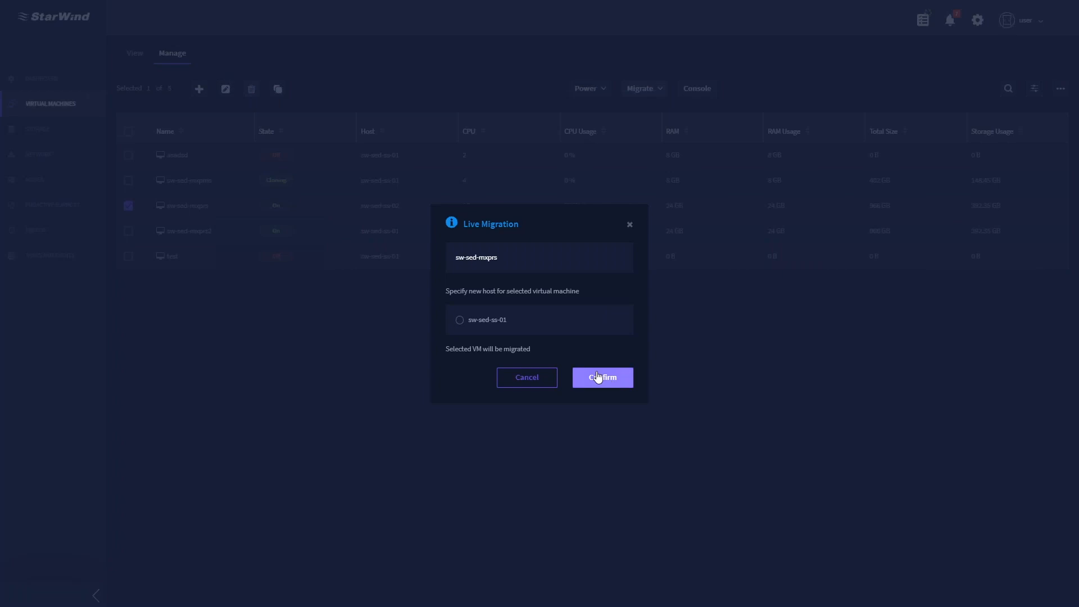
left_click(461, 320)
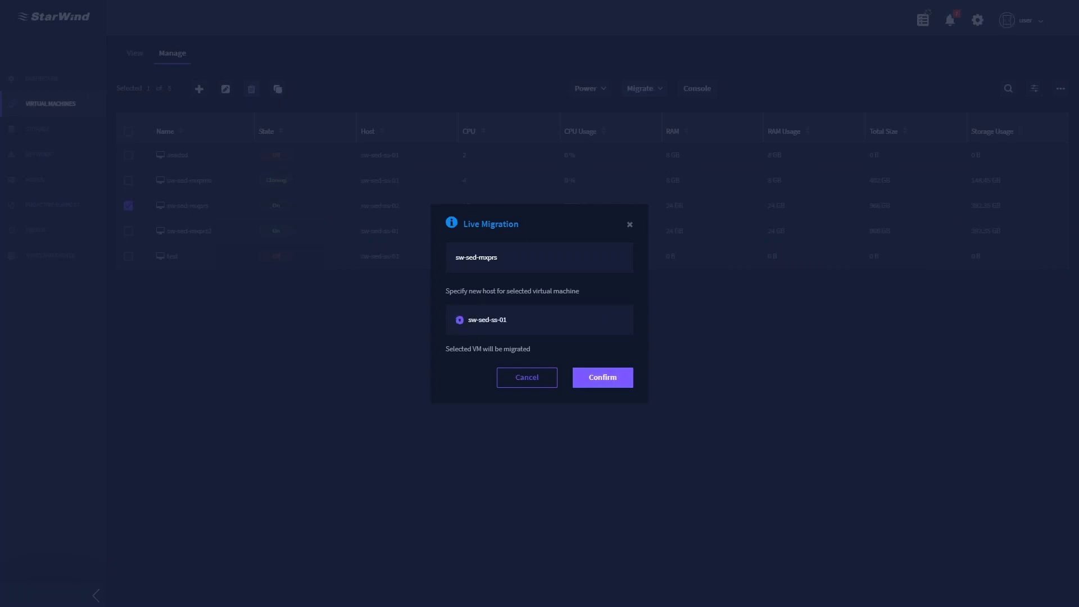
left_click(602, 377)
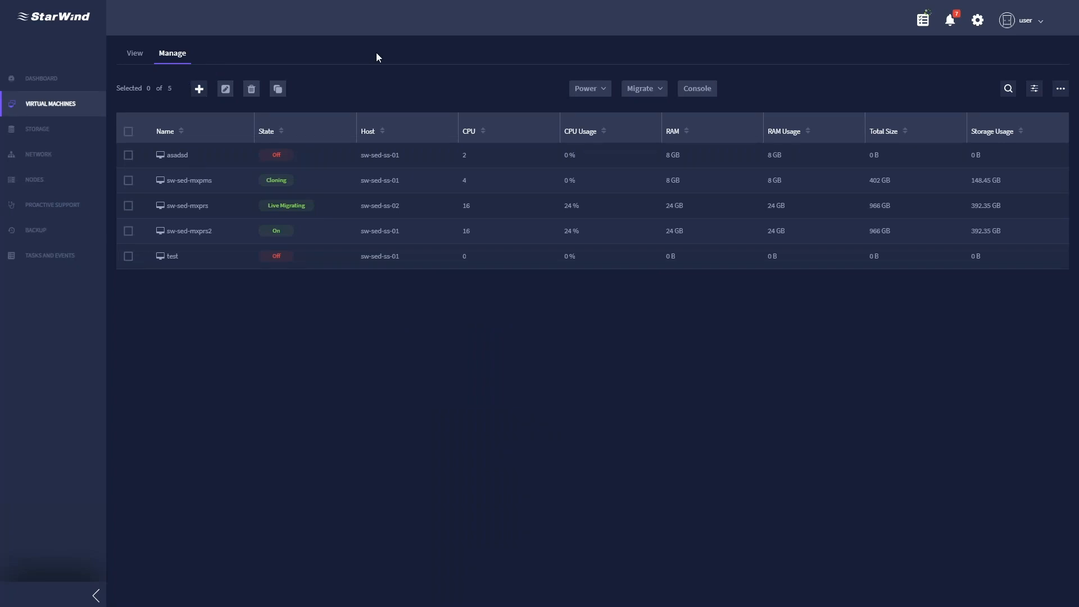
- Open Storage's Manage table and select the sw-sed-genetec virtual disk
left_click(66, 131)
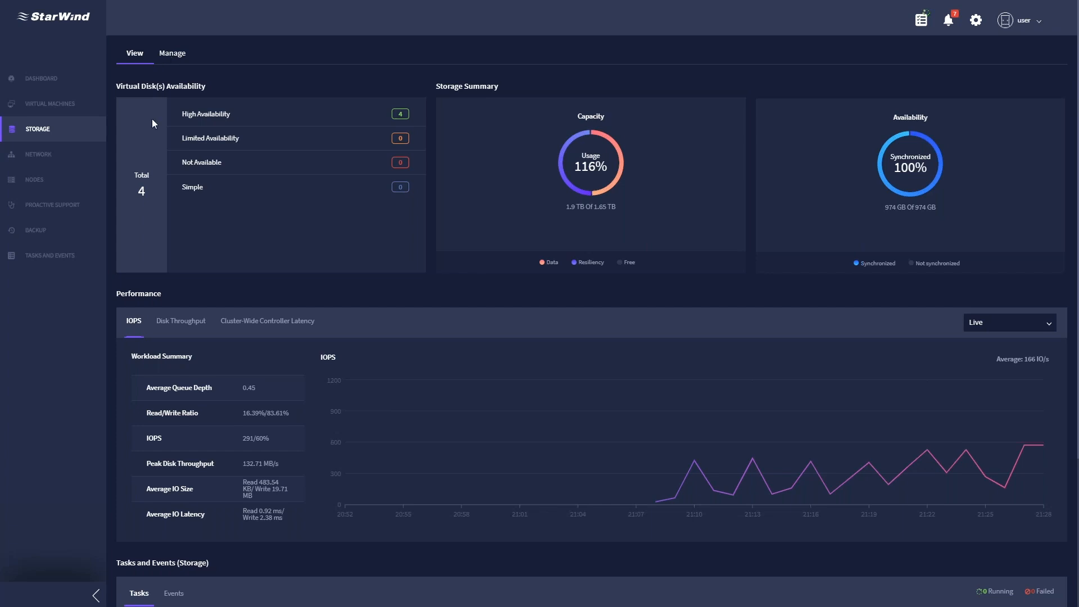
left_click(171, 60)
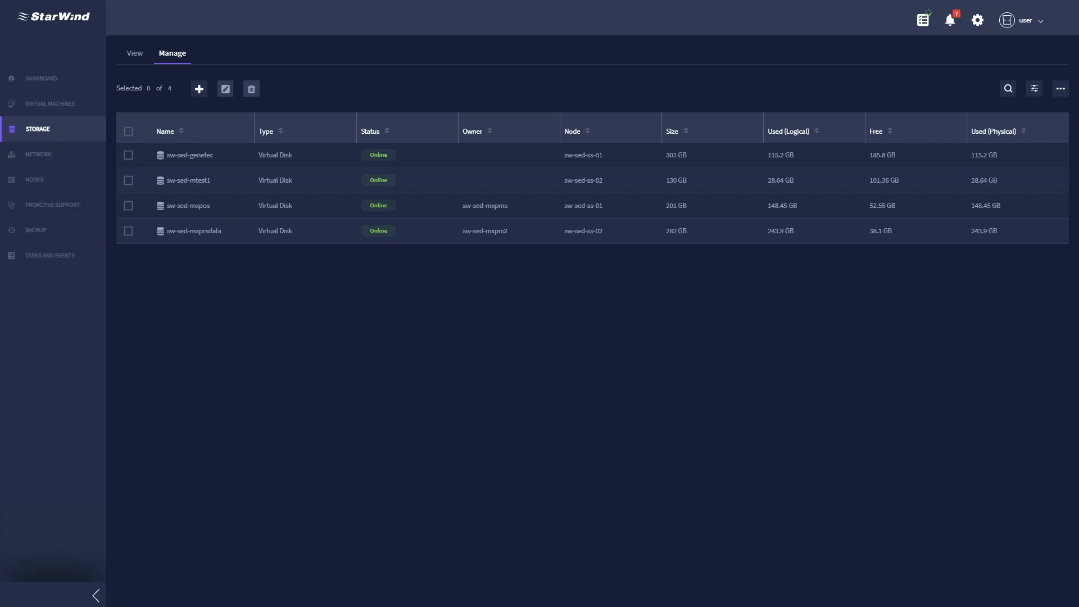
left_click(129, 156)
- Start a new virtual disk named 'test' with size 123 GB
left_click(199, 91)
left_click(546, 215)
type("test")
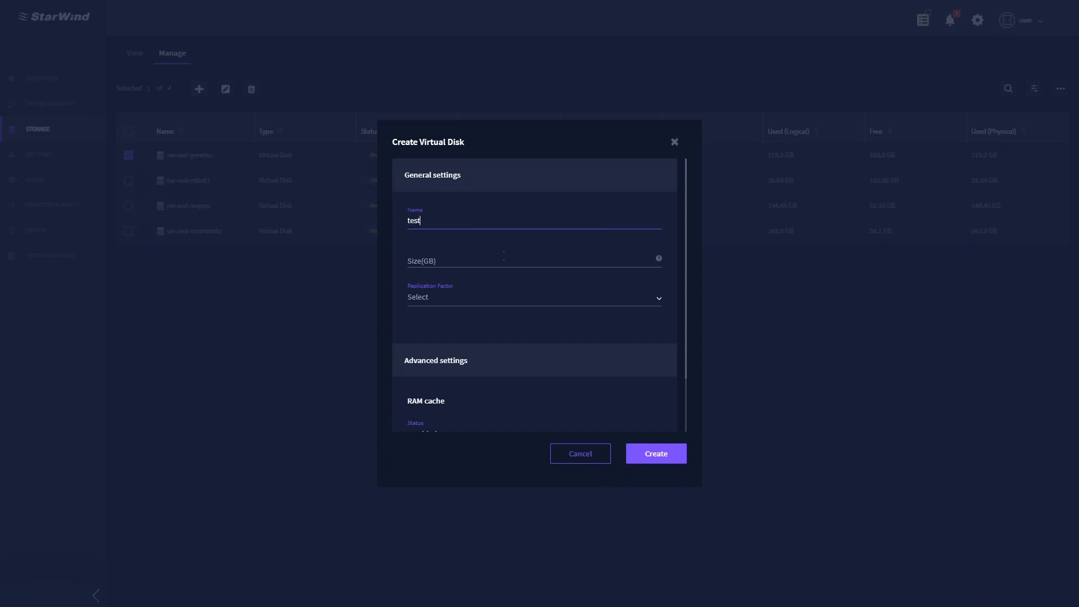
left_click(490, 263)
type("123")
- Choose Two-Way Mirror, leave RAM cache Disabled, and create the disk
left_click(491, 297)
scroll(491, 300, "down", 1)
scroll(472, 257, "down", 1)
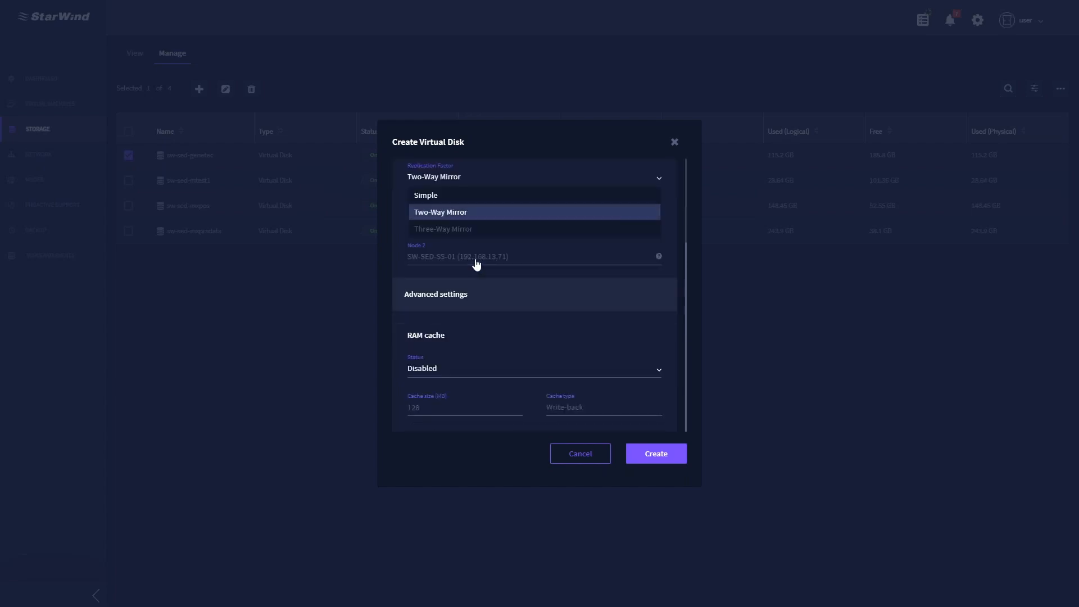
left_click(519, 325)
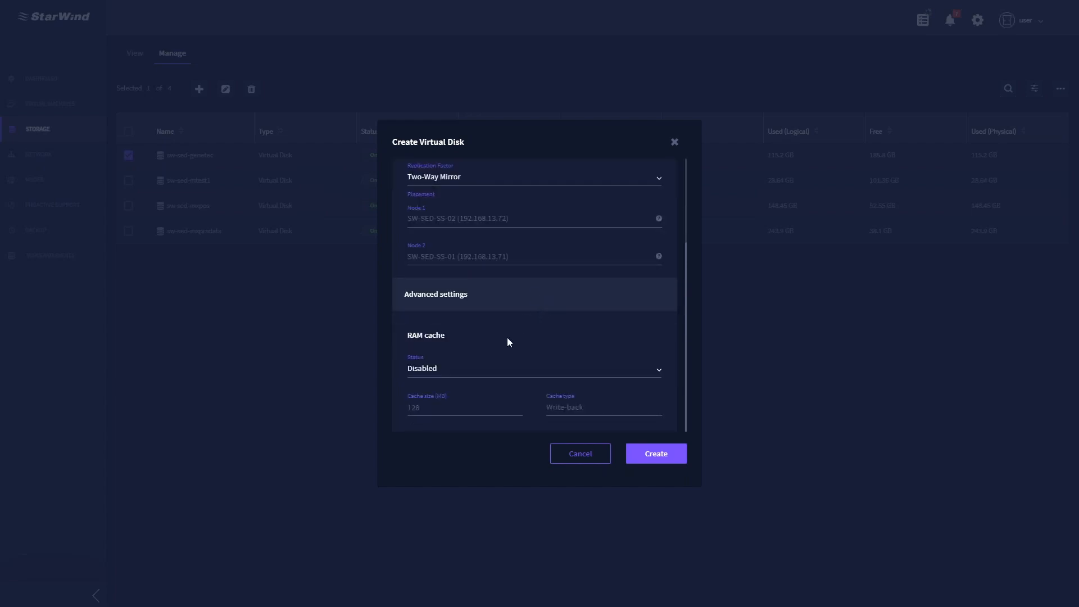
left_click(481, 369)
left_click(482, 385)
left_click(622, 413)
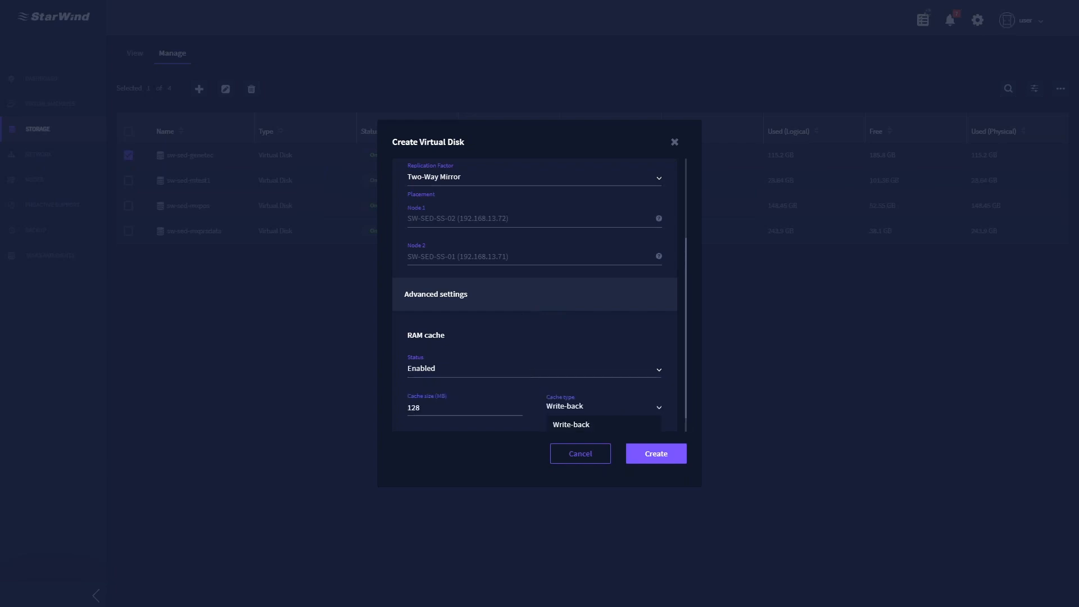
left_click(465, 376)
left_click(475, 404)
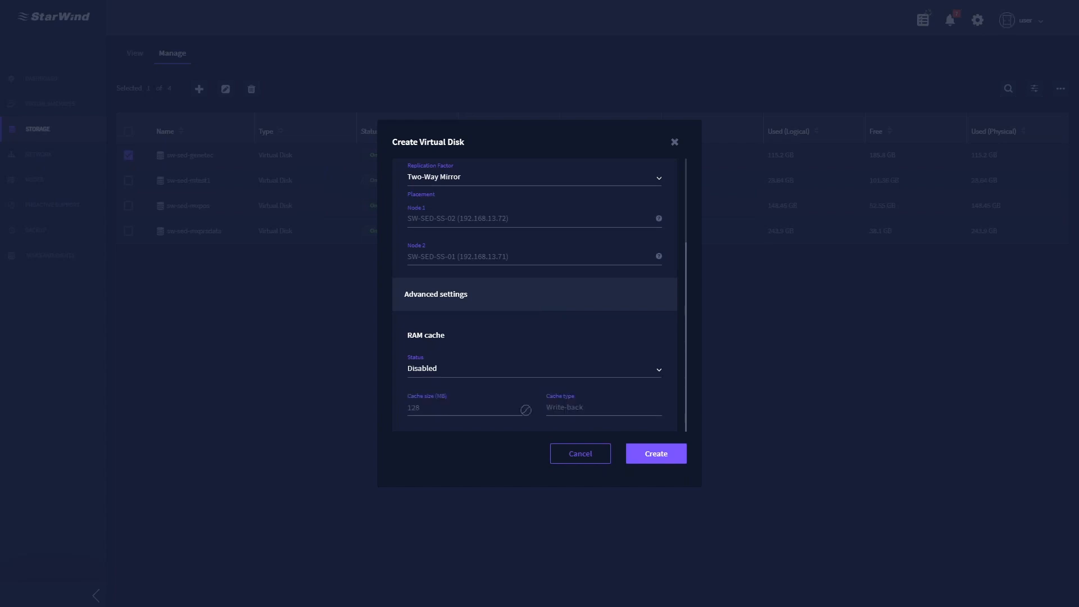
left_click(652, 453)
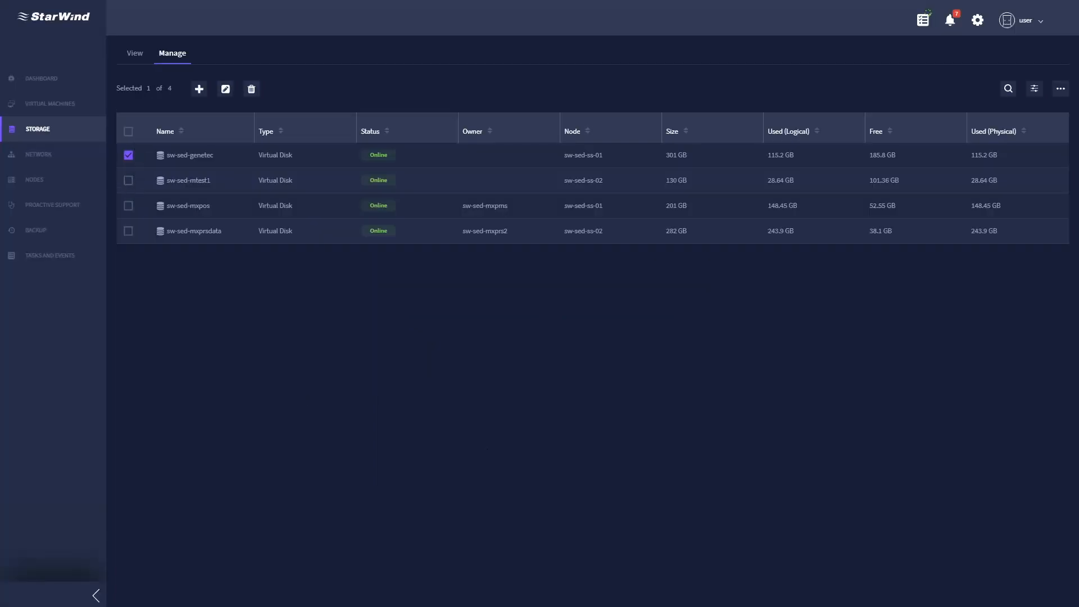
left_click(226, 89)
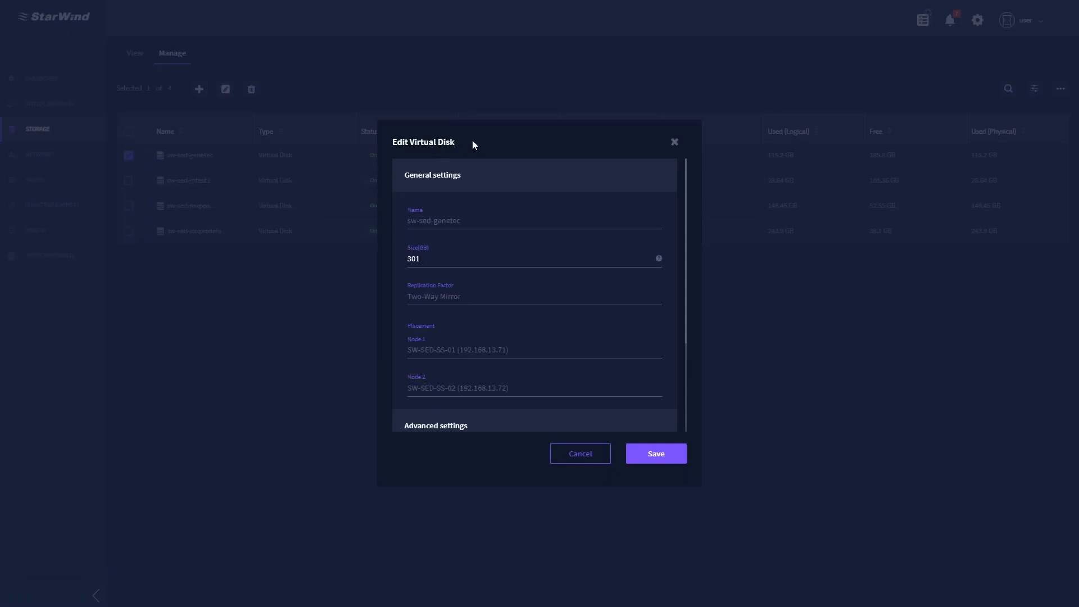
double_click(436, 256)
scroll(543, 261, "down", 2)
scroll(543, 262, "down", 1)
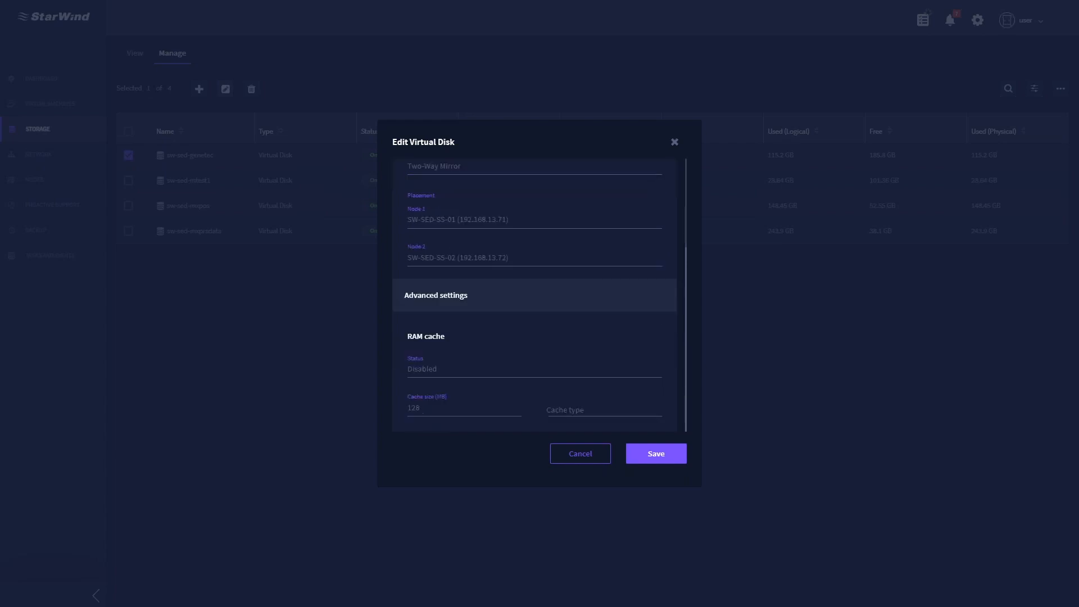
left_click(588, 452)
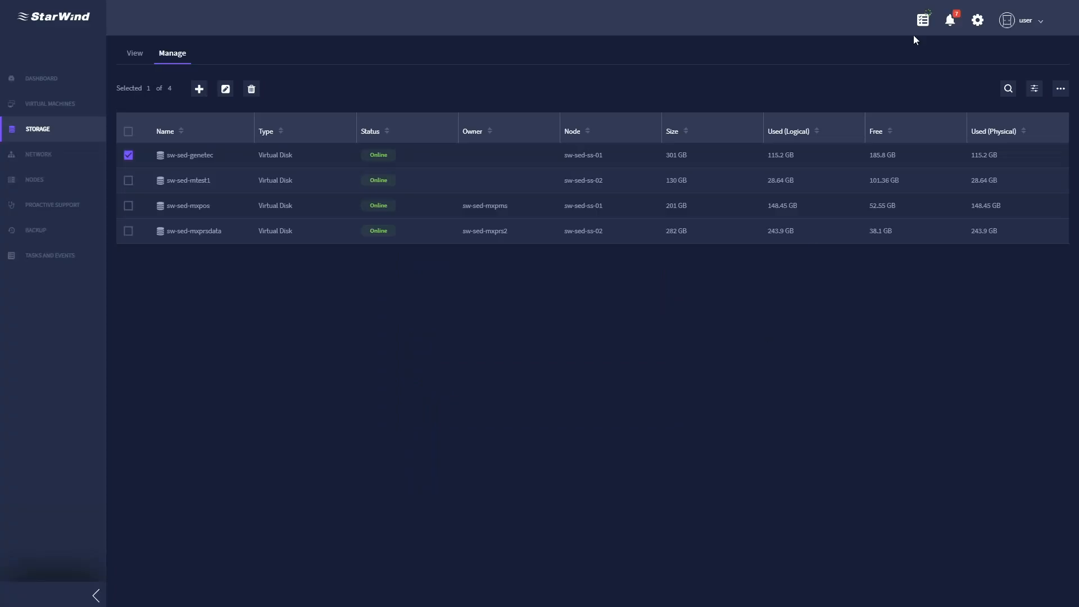
left_click(923, 21)
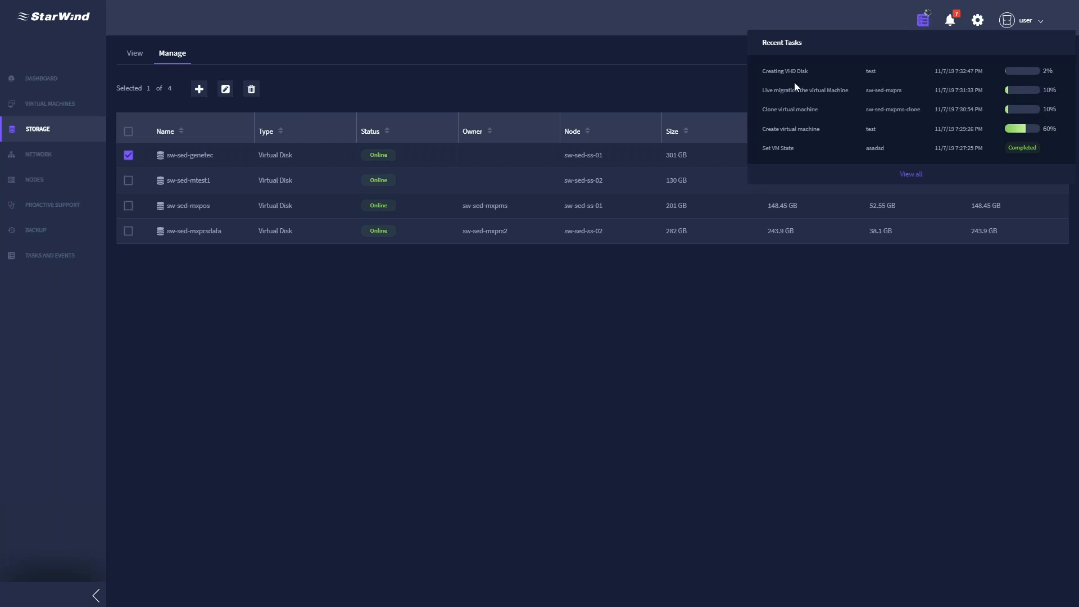
left_click(504, 352)
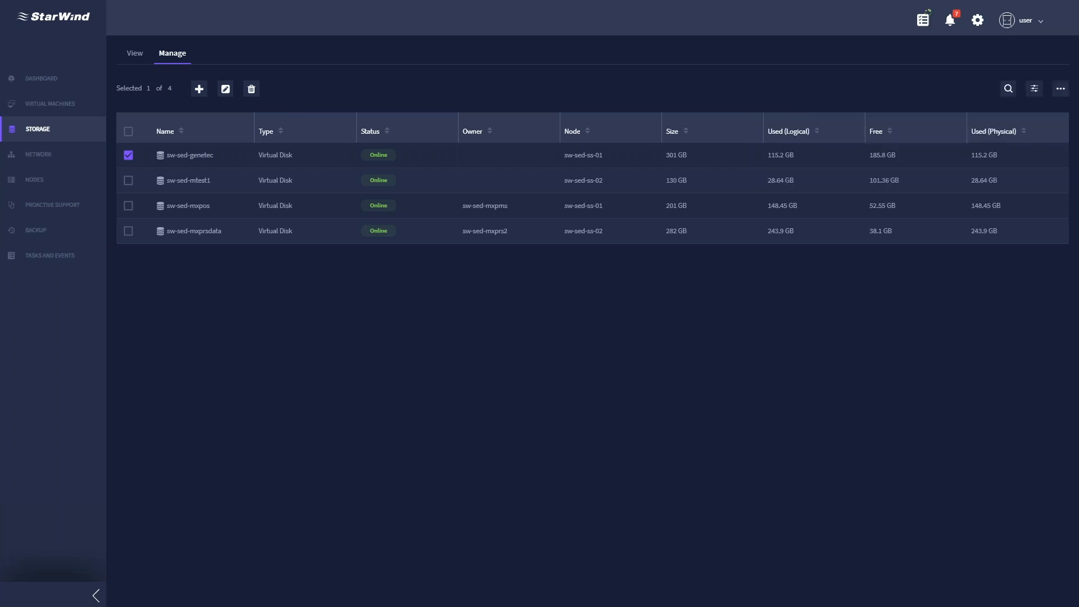
- Open the storage Nodes table and select node sw-sed-ss-01
left_click(135, 56)
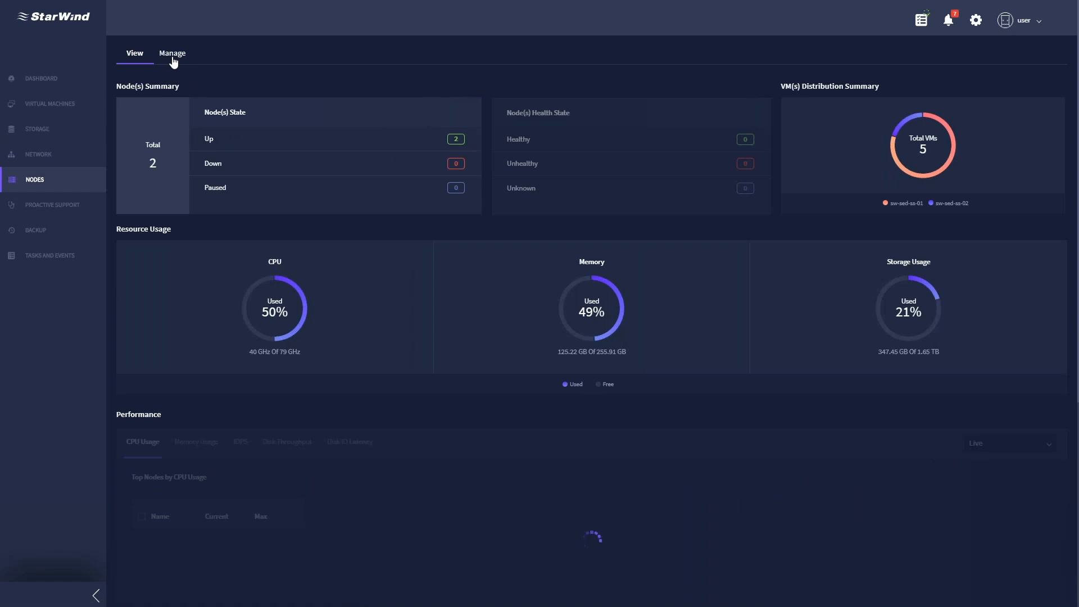
left_click(173, 61)
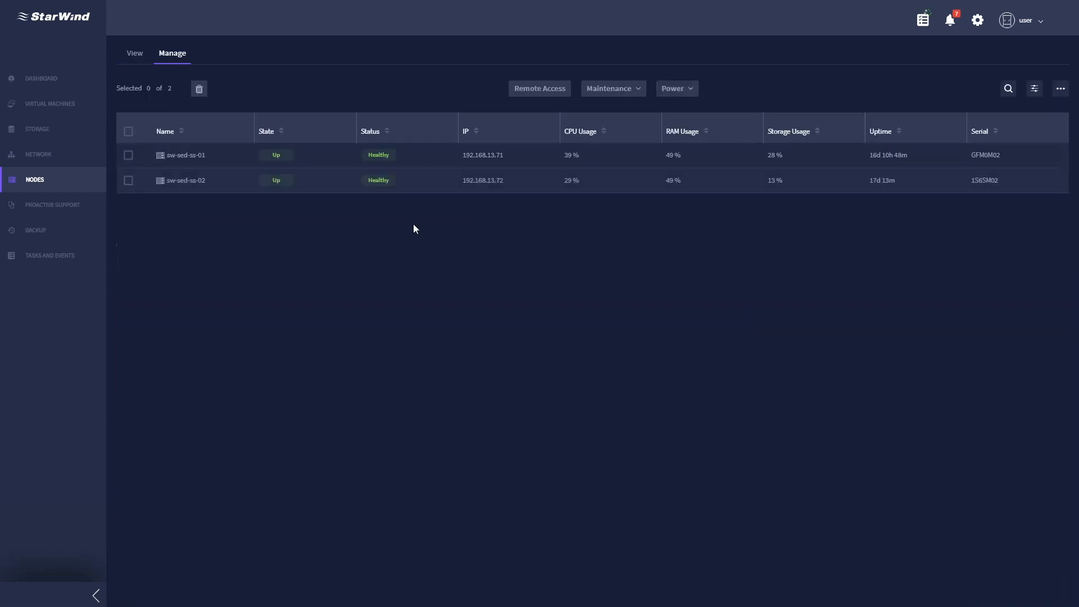
left_click(127, 157)
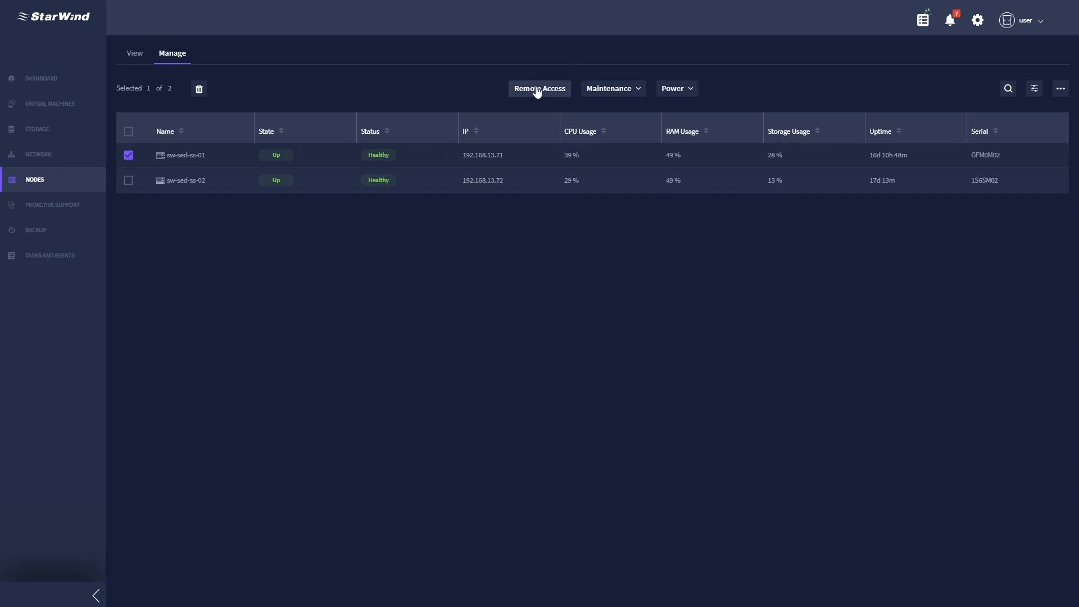
left_click(128, 157)
left_click(129, 158)
- Review the Maintenance and Power action lists for sw-sed-ss-01
left_click(637, 92)
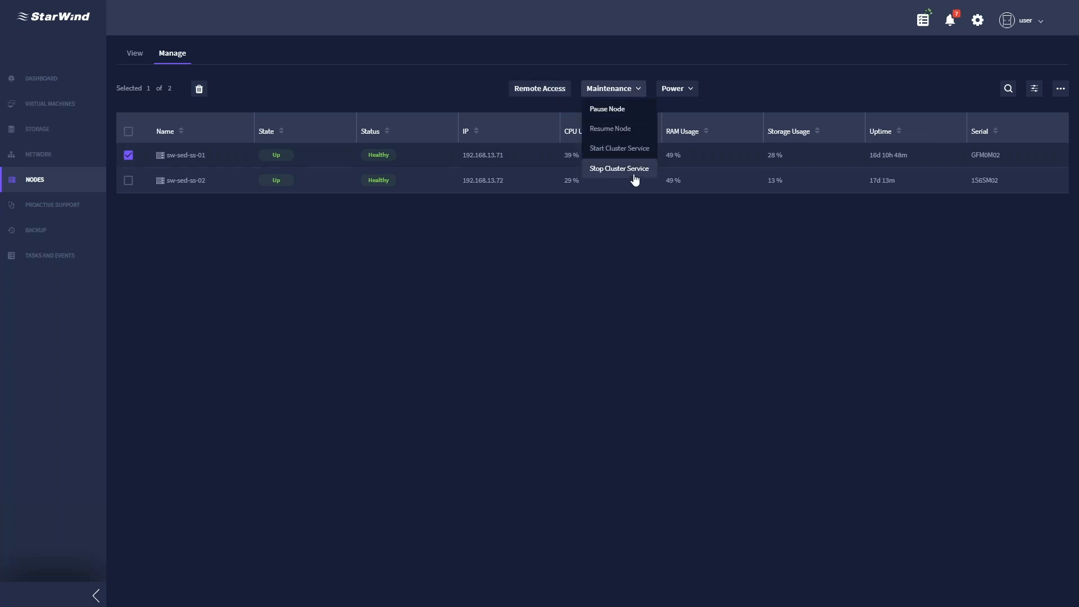
left_click(694, 91)
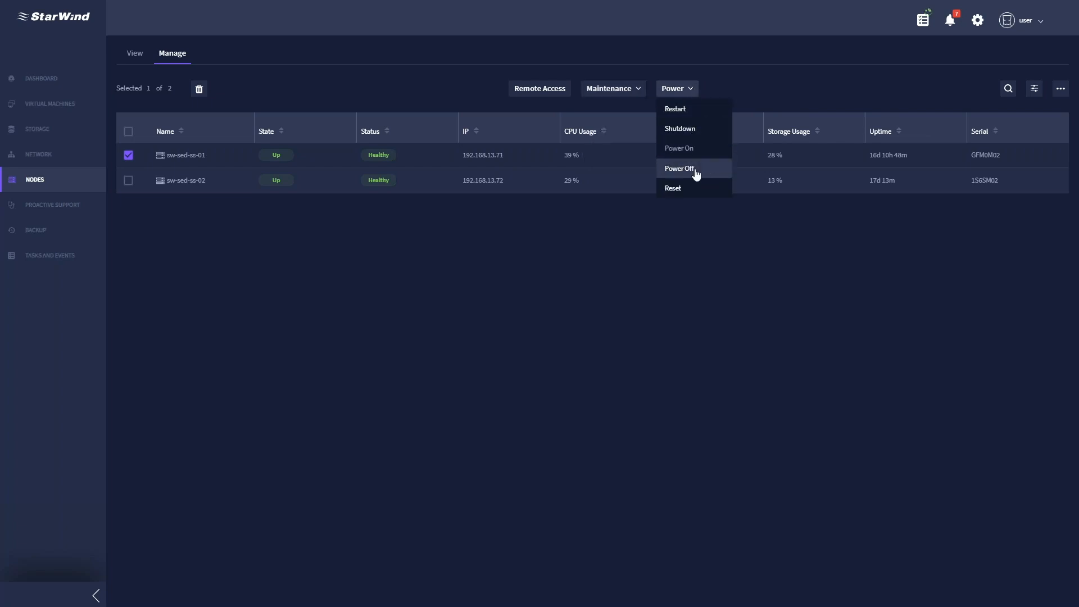
left_click(665, 273)
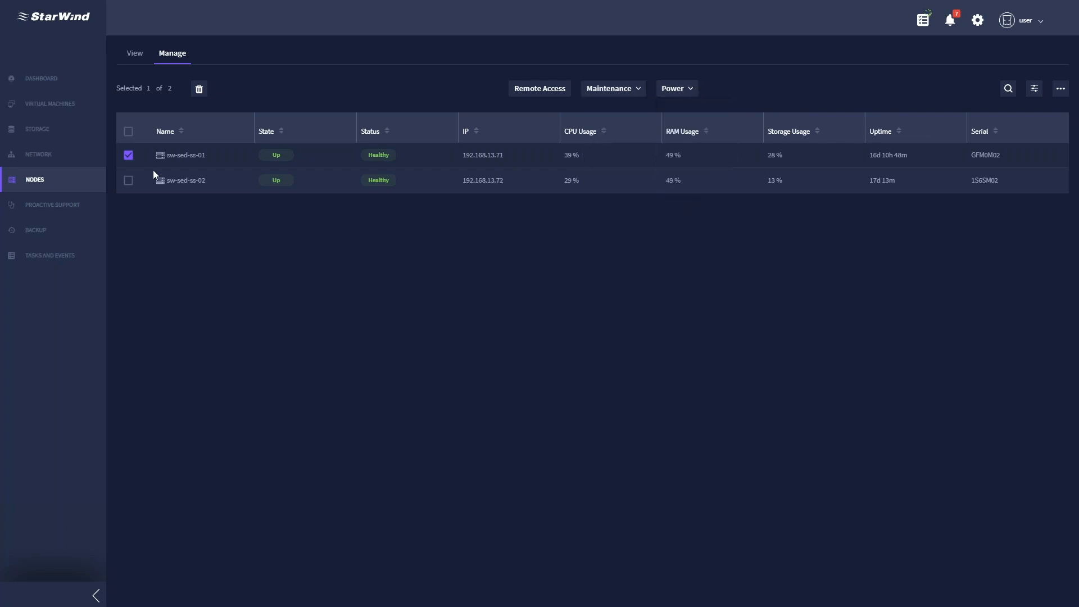
- Select nodes sw-sed-ss-02 and sw-sed-ss-01, then return to the virtual machines list
left_click(128, 157)
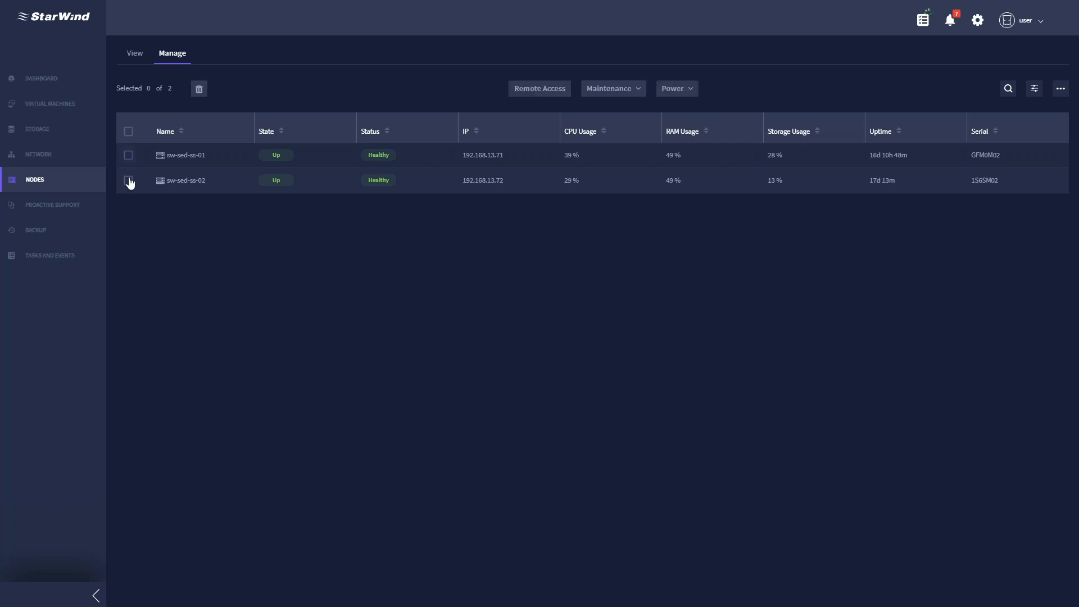
left_click(129, 181)
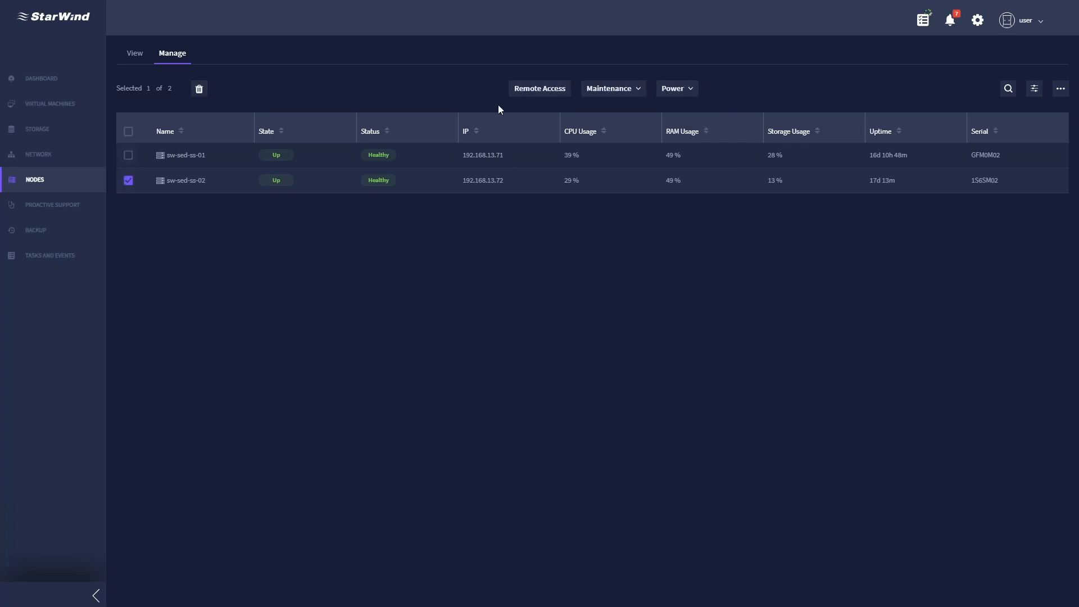
left_click(127, 156)
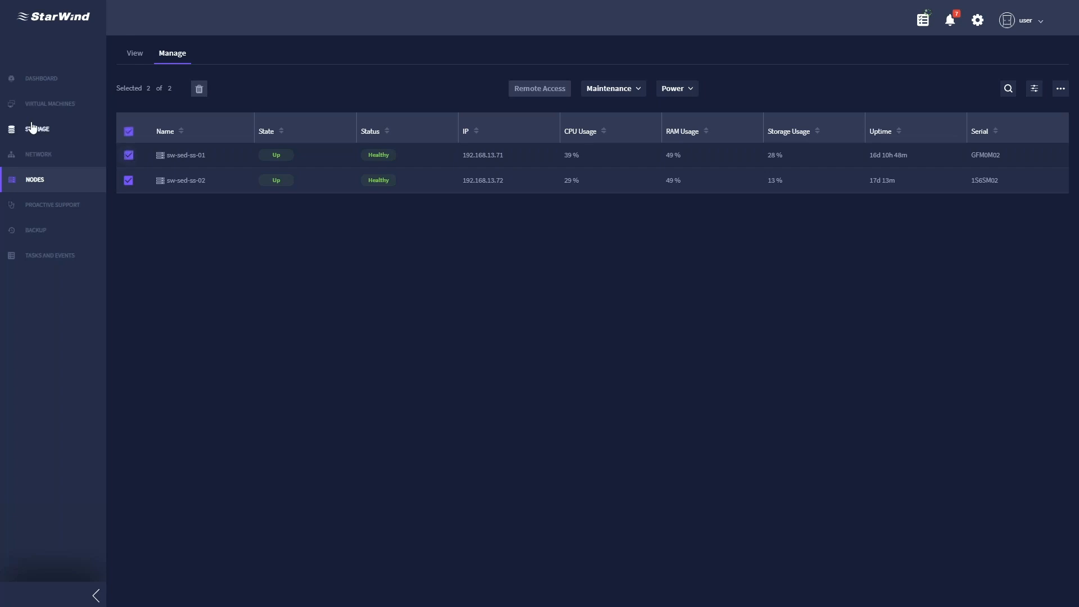
left_click(41, 108)
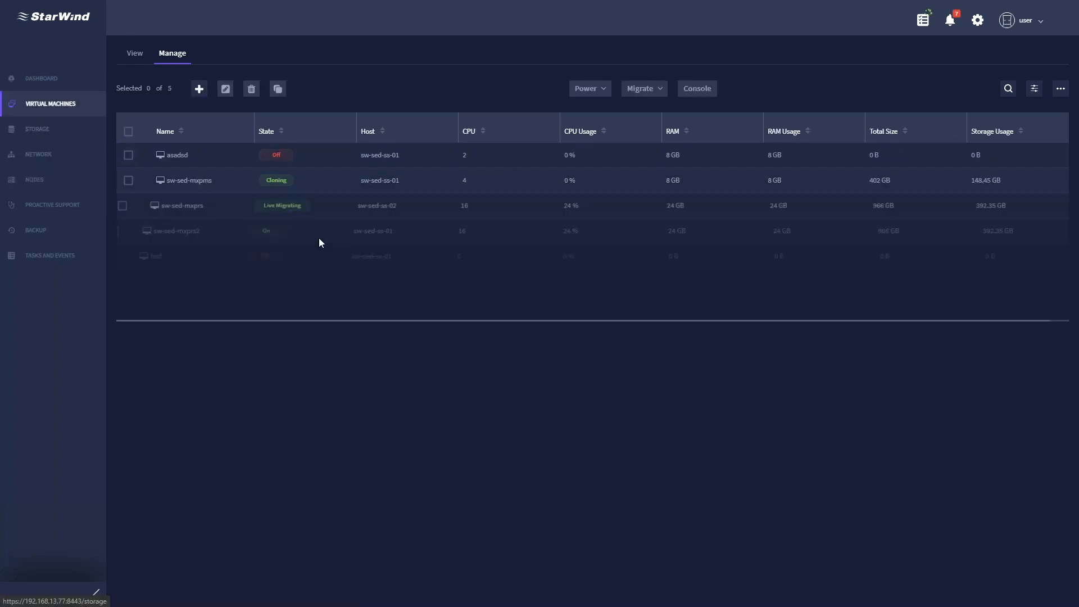